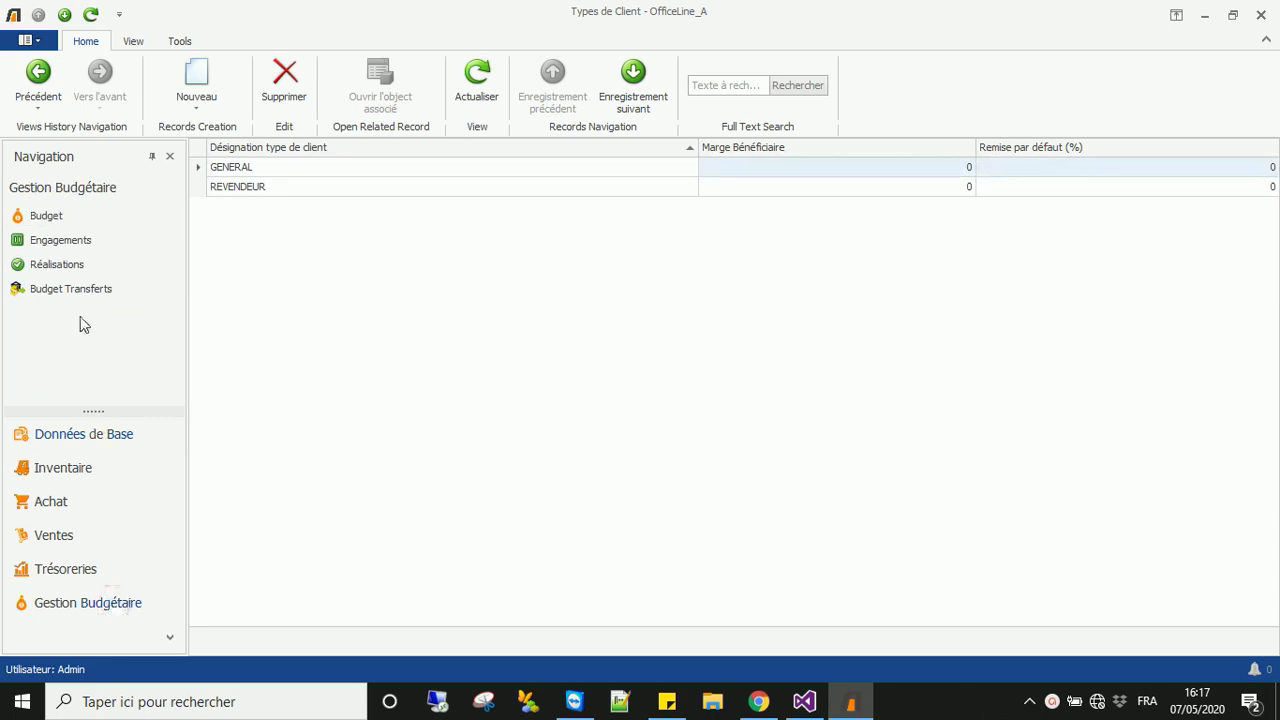
Review the budget management records: budgets, engagements, realisations and budget transfers.
left_click(105, 222)
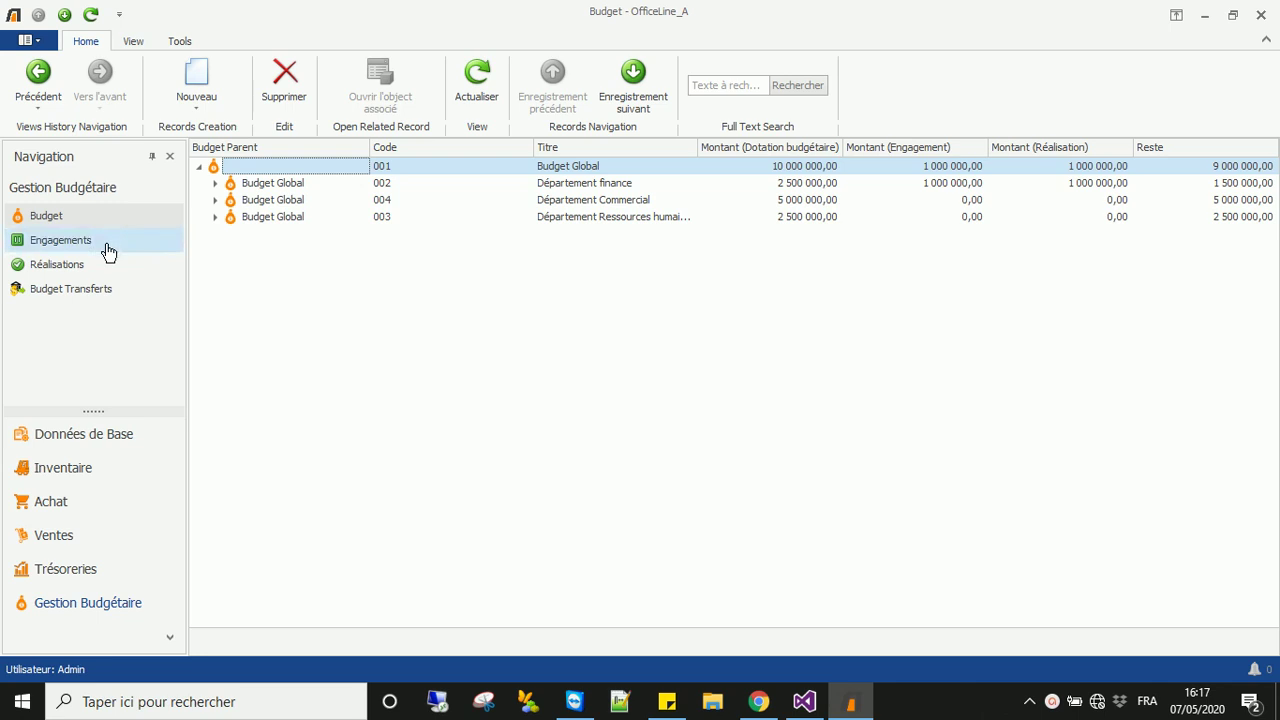
left_click(108, 249)
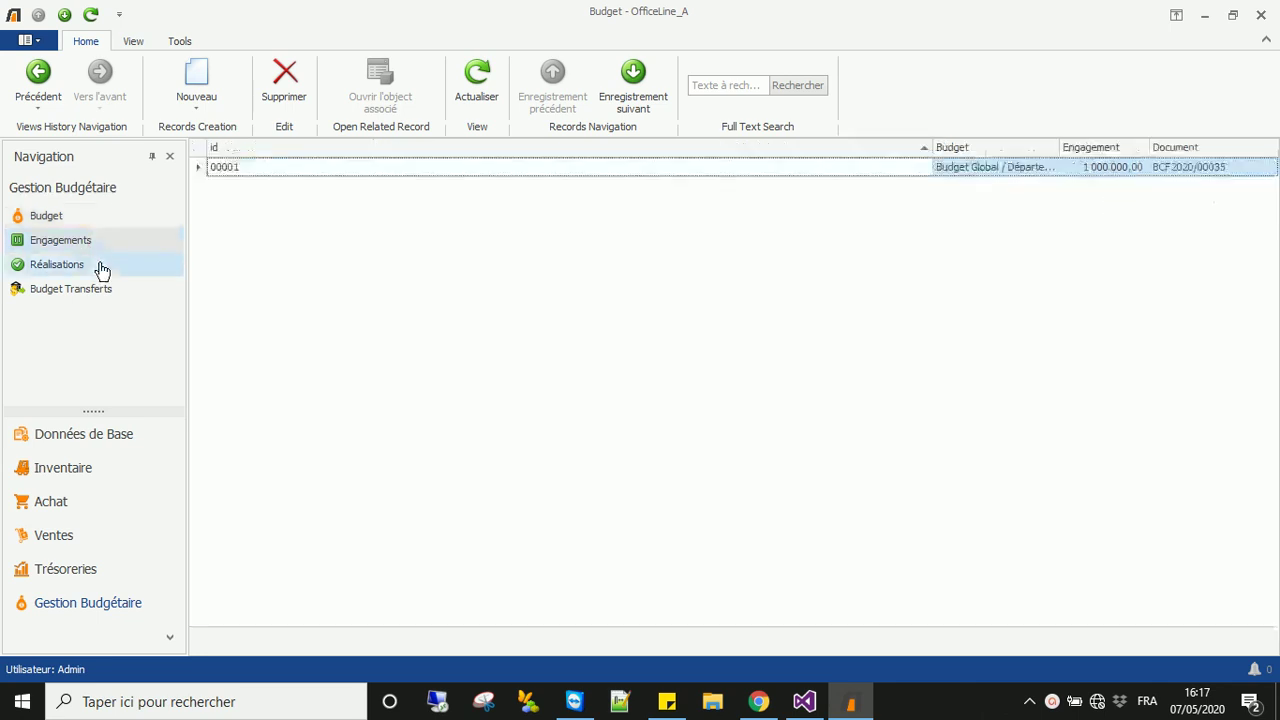
left_click(100, 265)
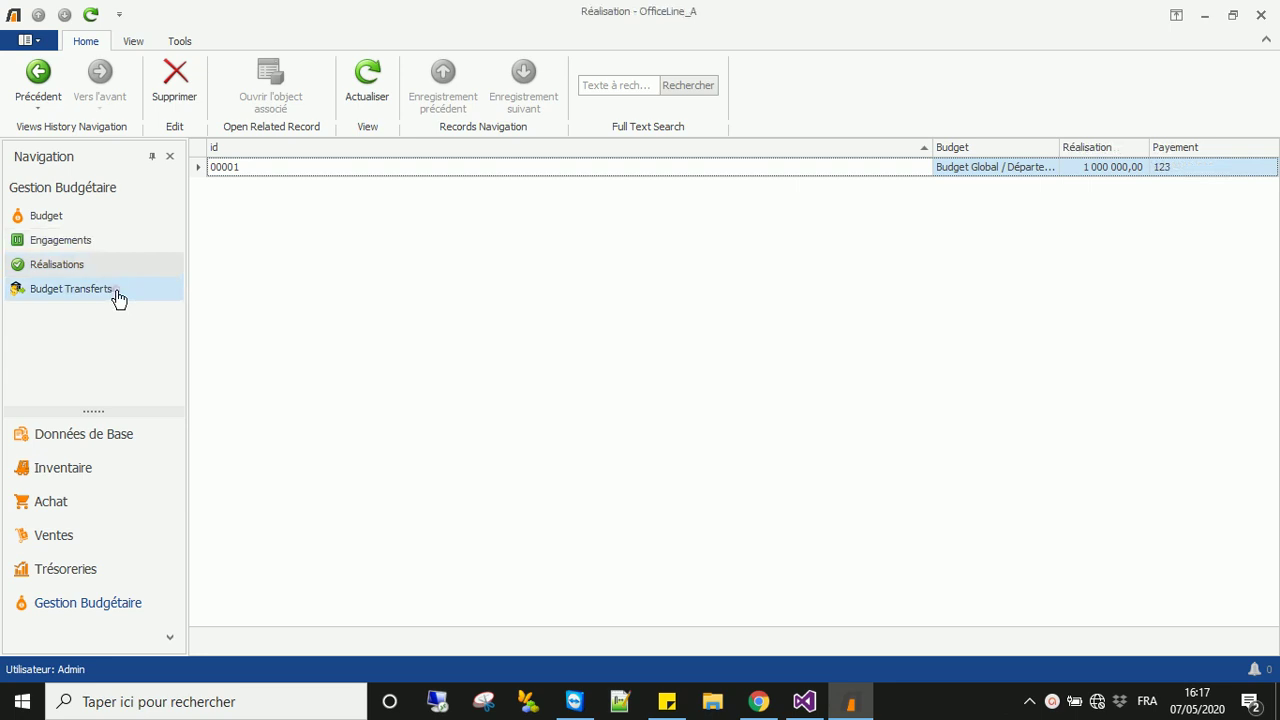
left_click(118, 297)
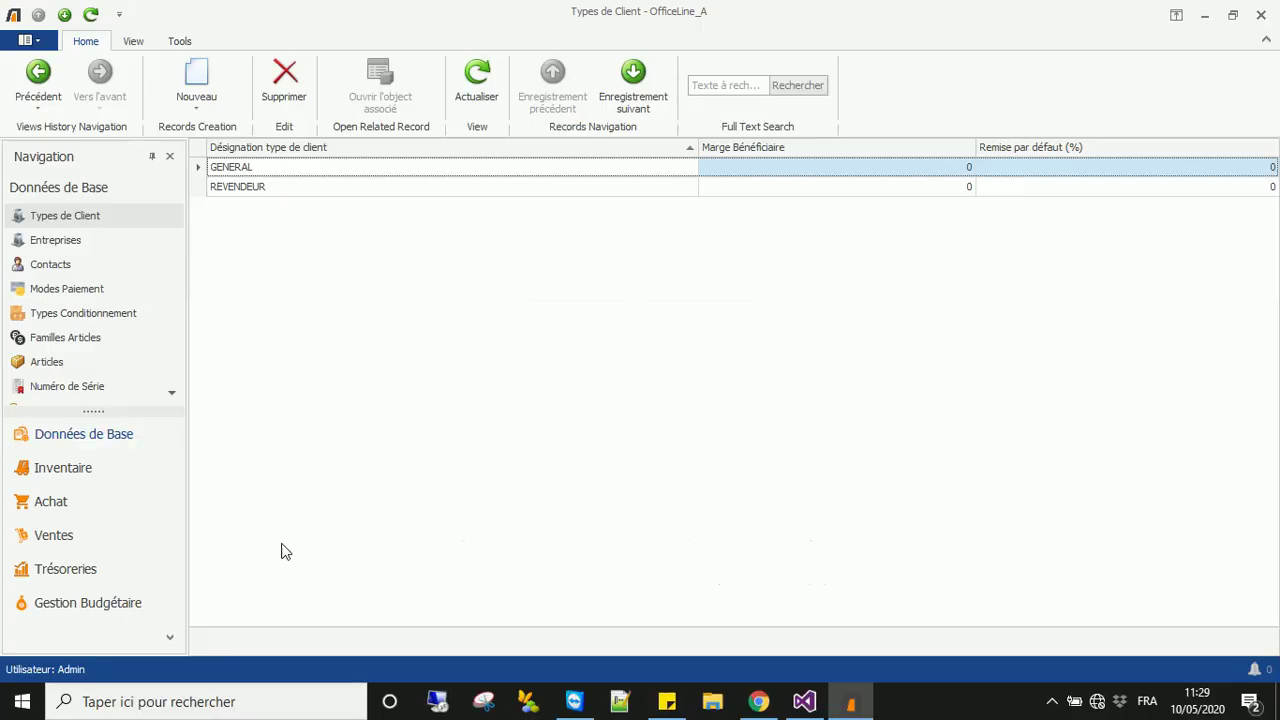
Create a new budget with code 001, title "Budget Global" and an allocation of 10 000 000,00.
left_click(130, 612)
left_click(53, 217)
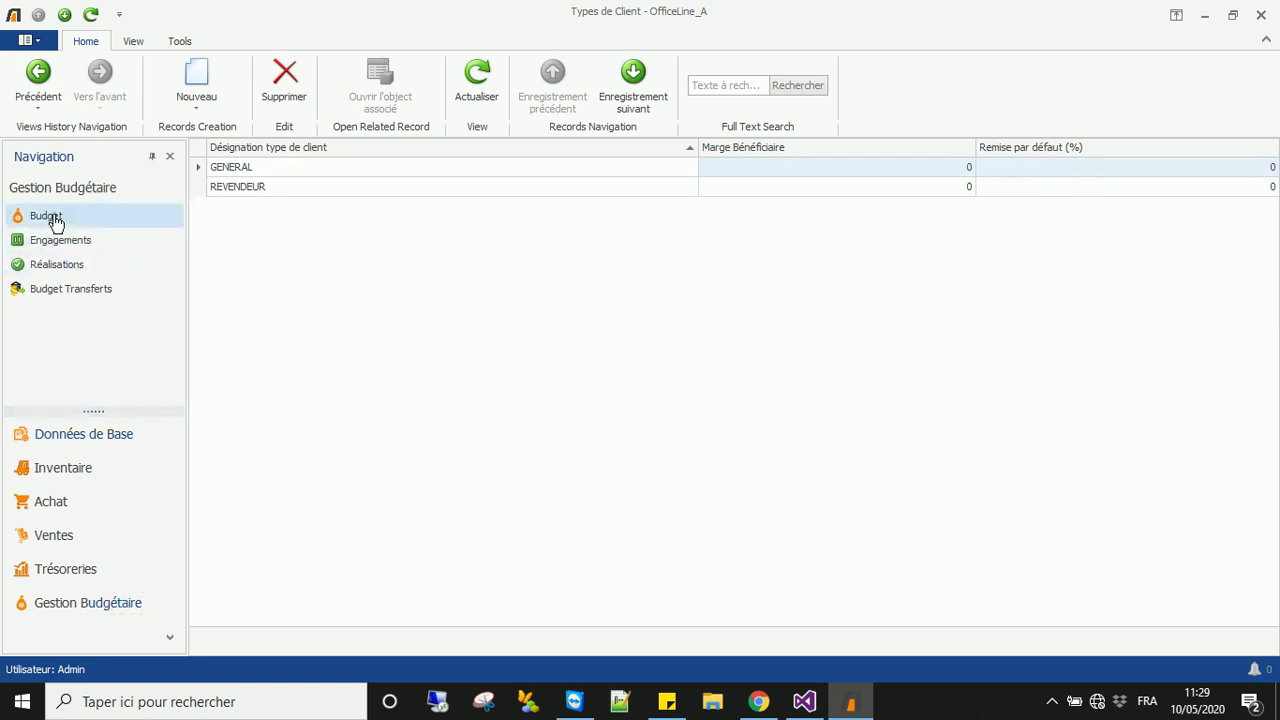
left_click(196, 75)
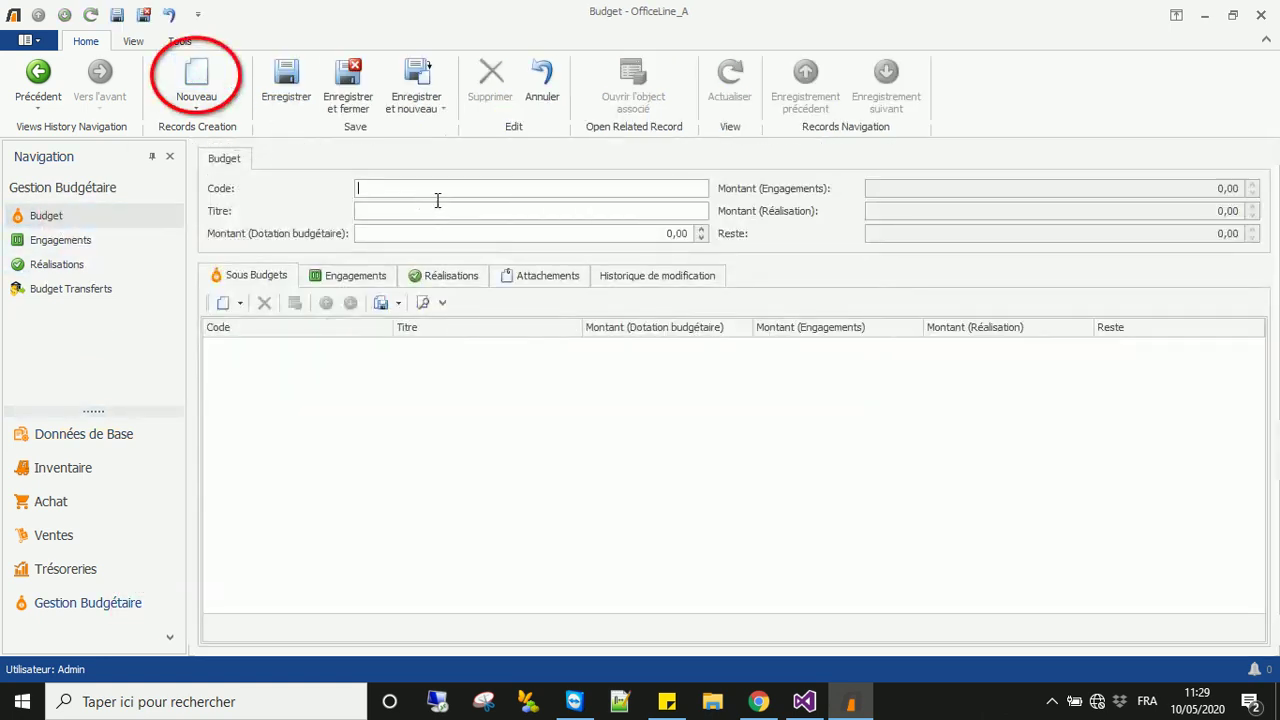
type("001")
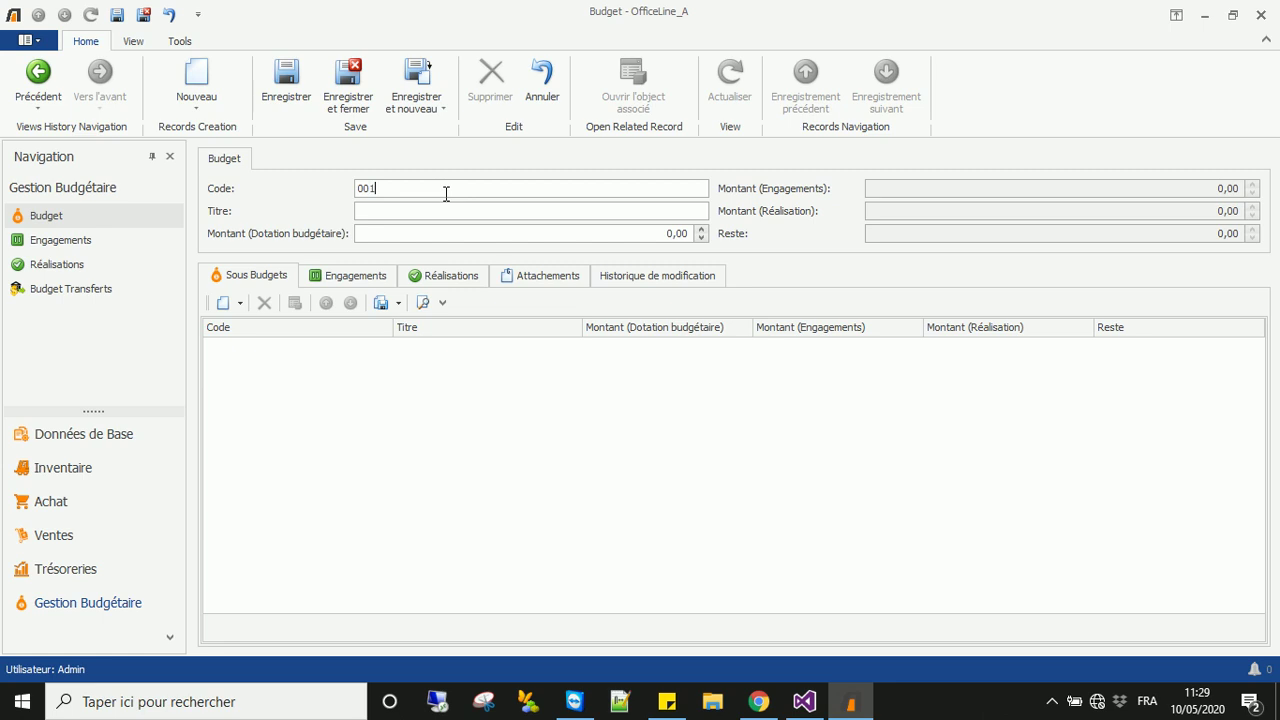
key("Tab")
type("Budget Global")
left_click(667, 232)
type("10000000")
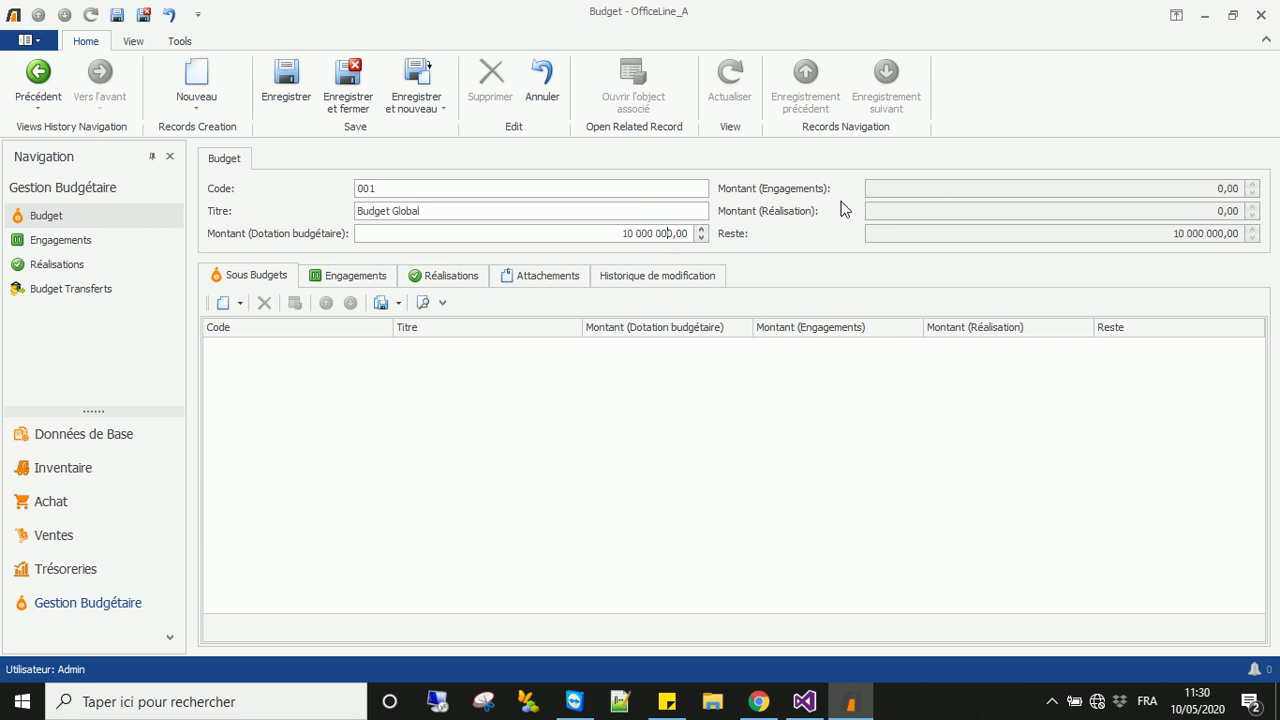
Examine the engagement, realisation and remaining amounts of the Budget Global record.
left_click_drag(1211, 188, 1235, 187)
left_click(1205, 211)
left_click_drag(1203, 211, 1240, 211)
left_click(1240, 211)
left_click_drag(1168, 232, 1241, 234)
left_click(1241, 233)
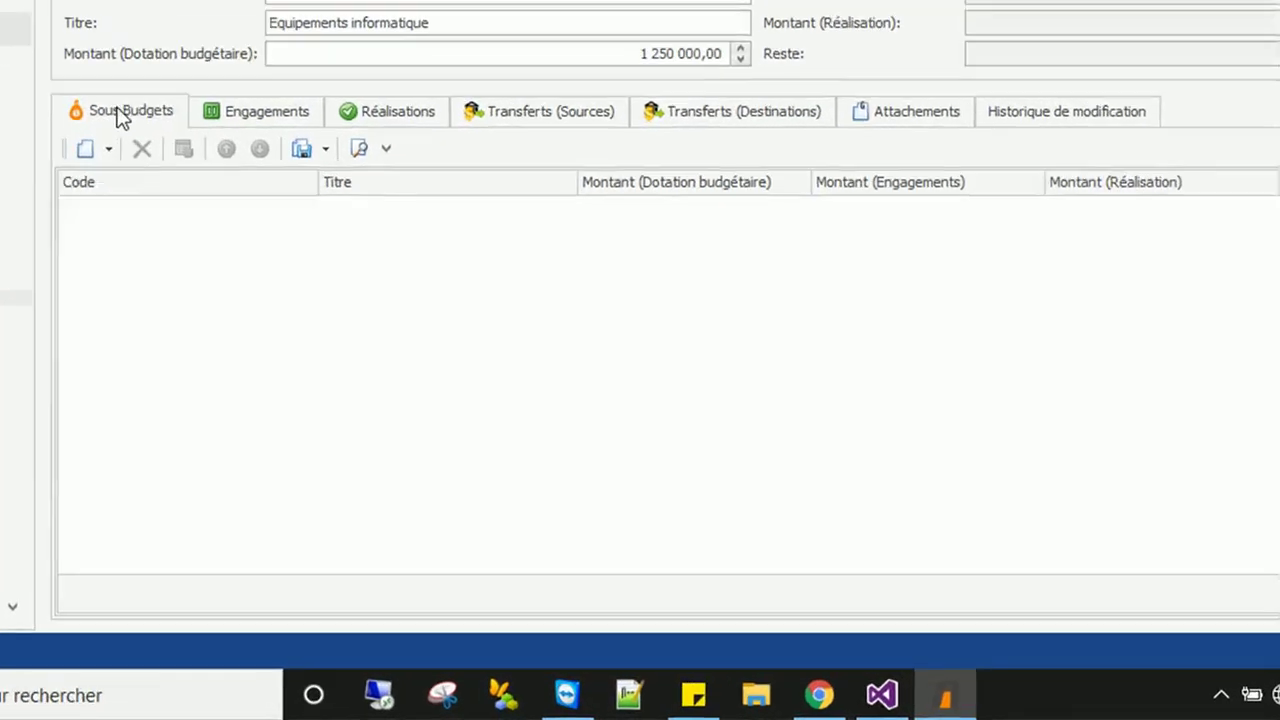
Examine the budget's sub-budgets, engagements, realisations, source and destination transfers, attachments and modification history.
left_click(240, 266)
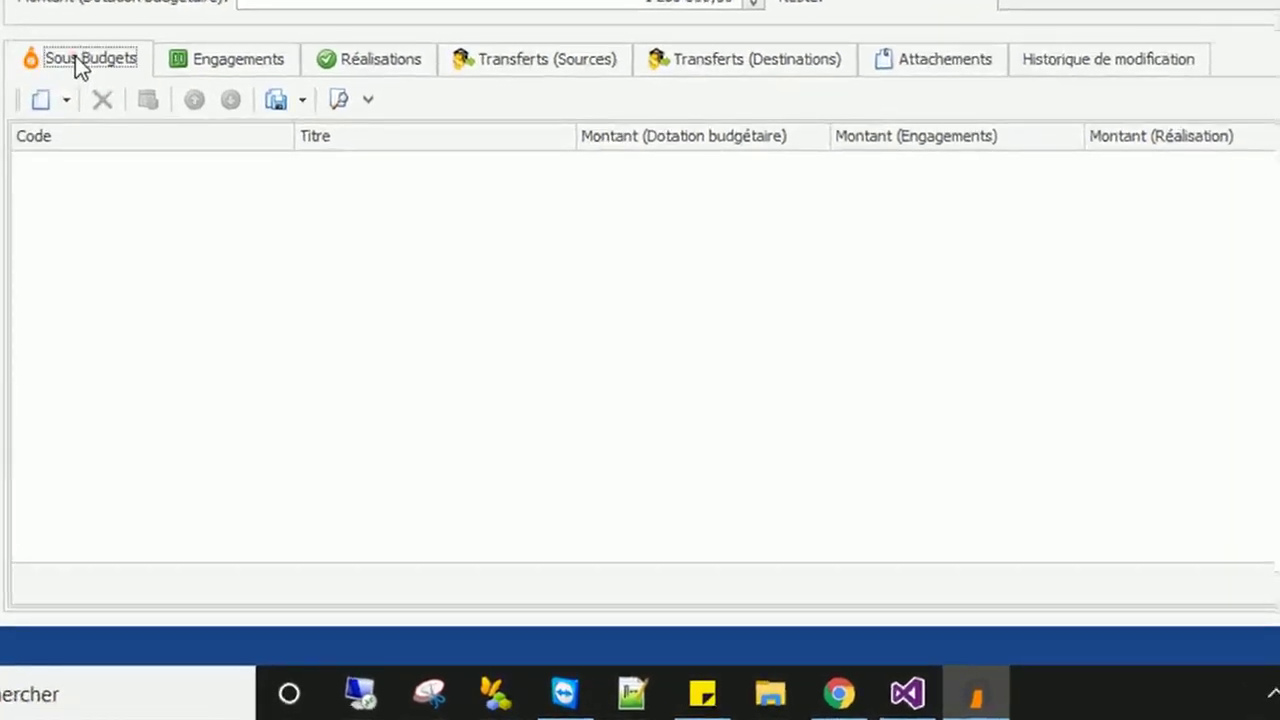
left_click(234, 58)
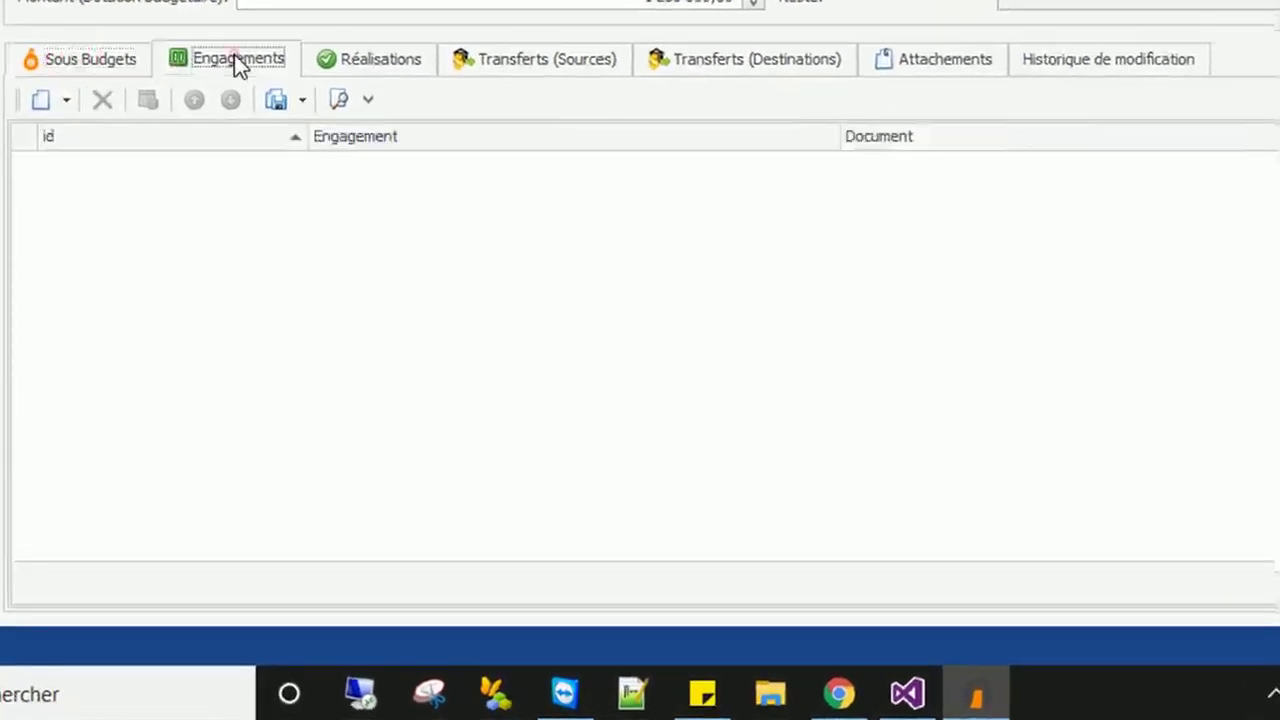
left_click(377, 65)
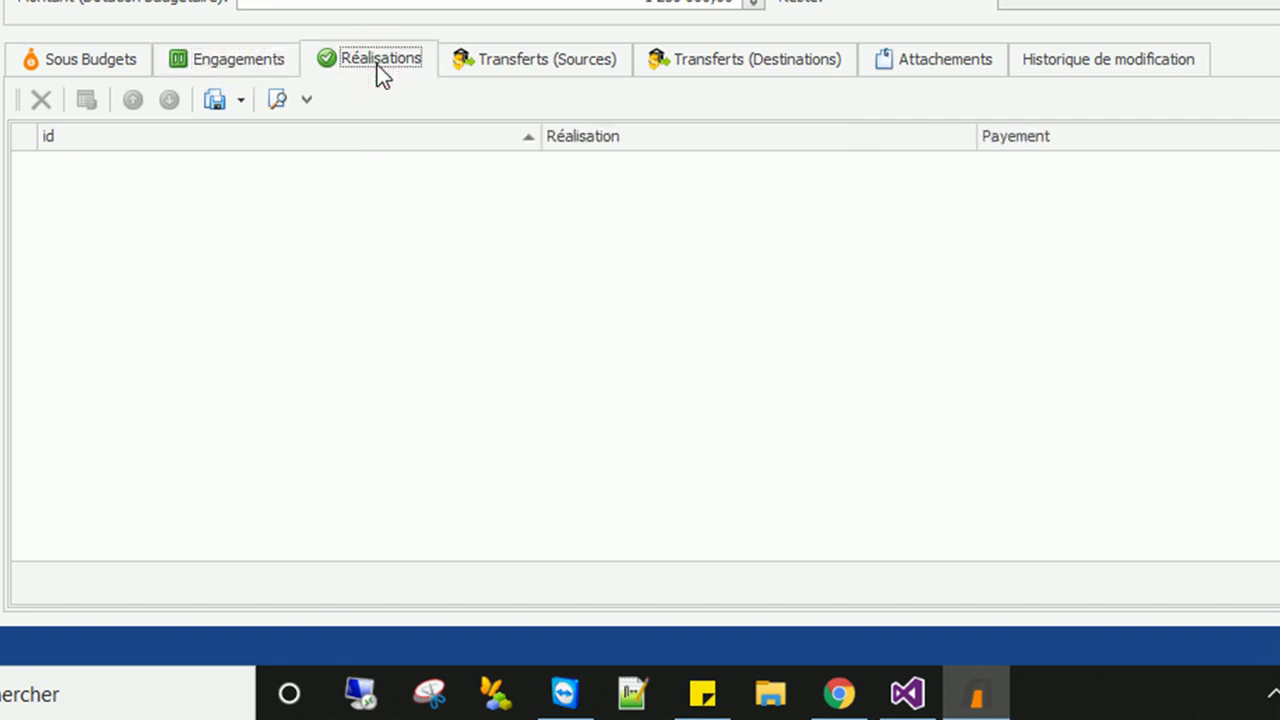
left_click(530, 61)
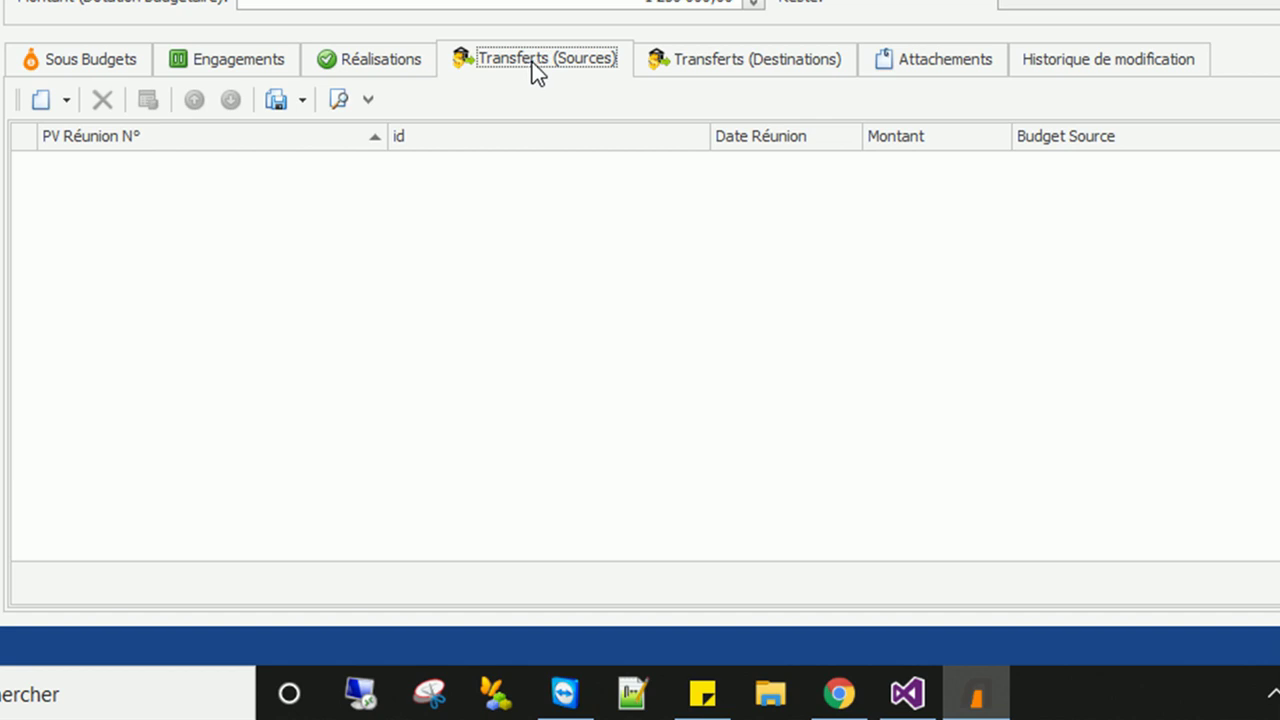
left_click(724, 57)
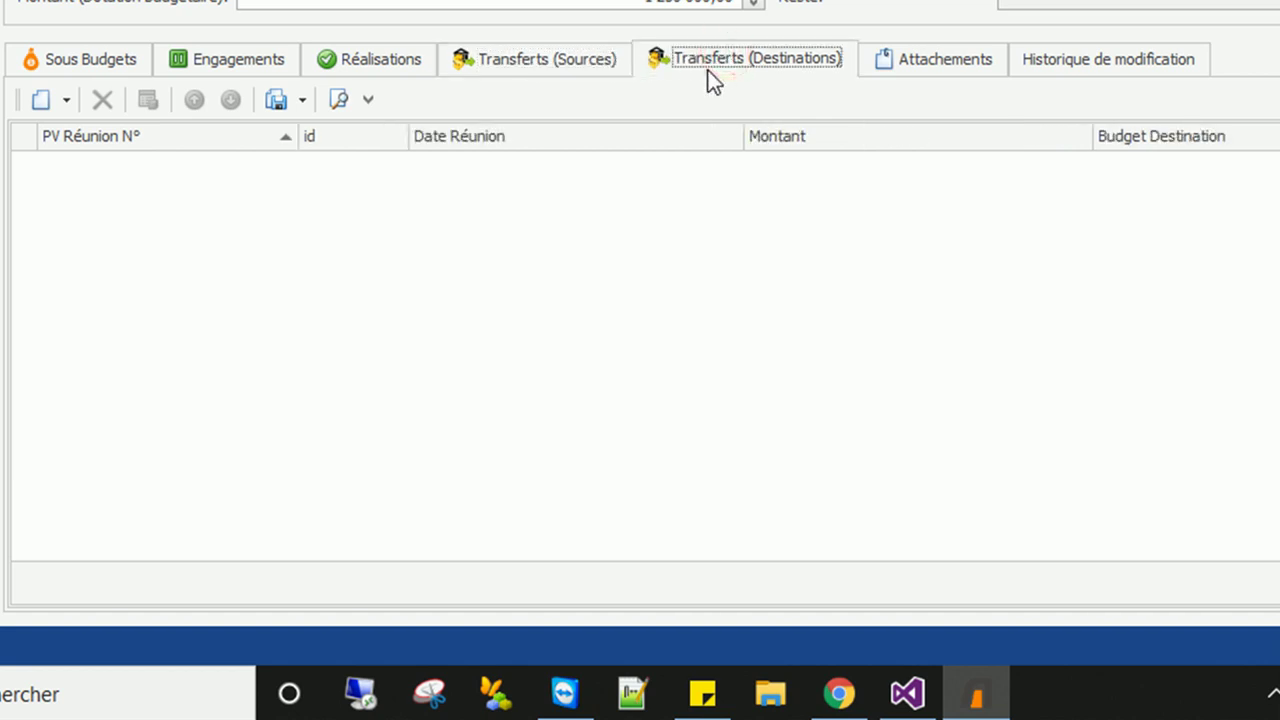
left_click(921, 57)
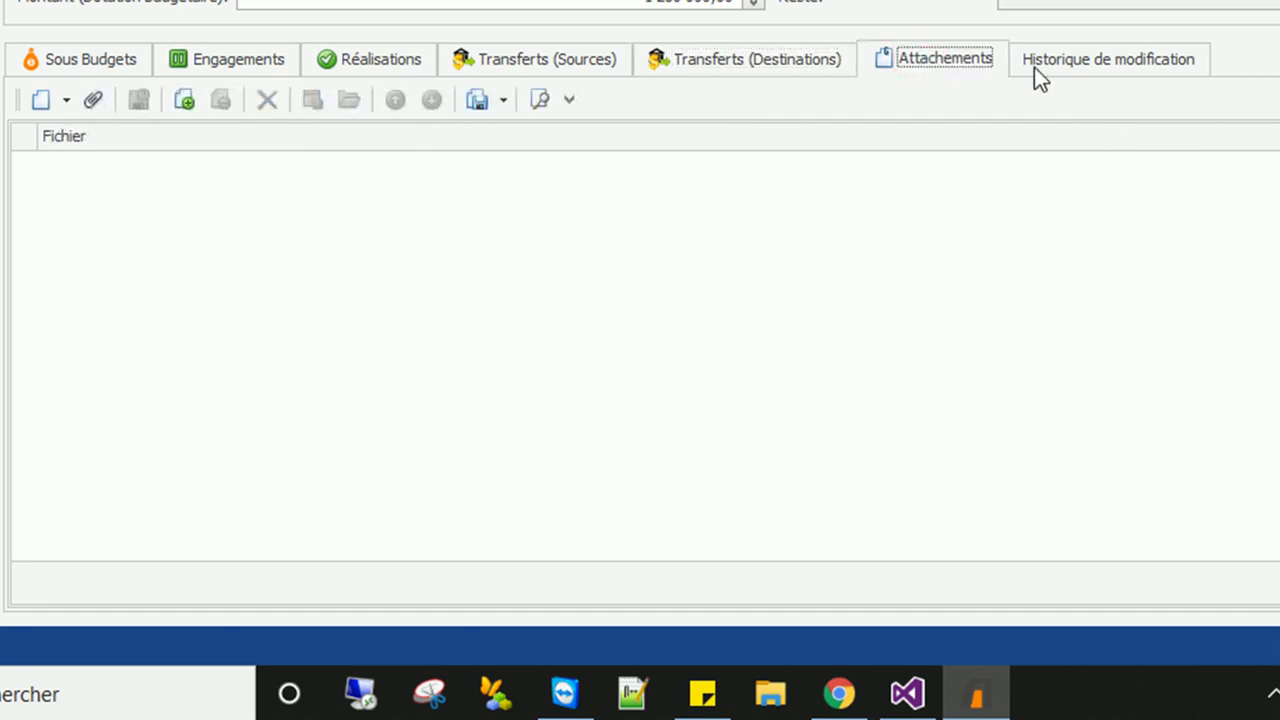
left_click(1092, 59)
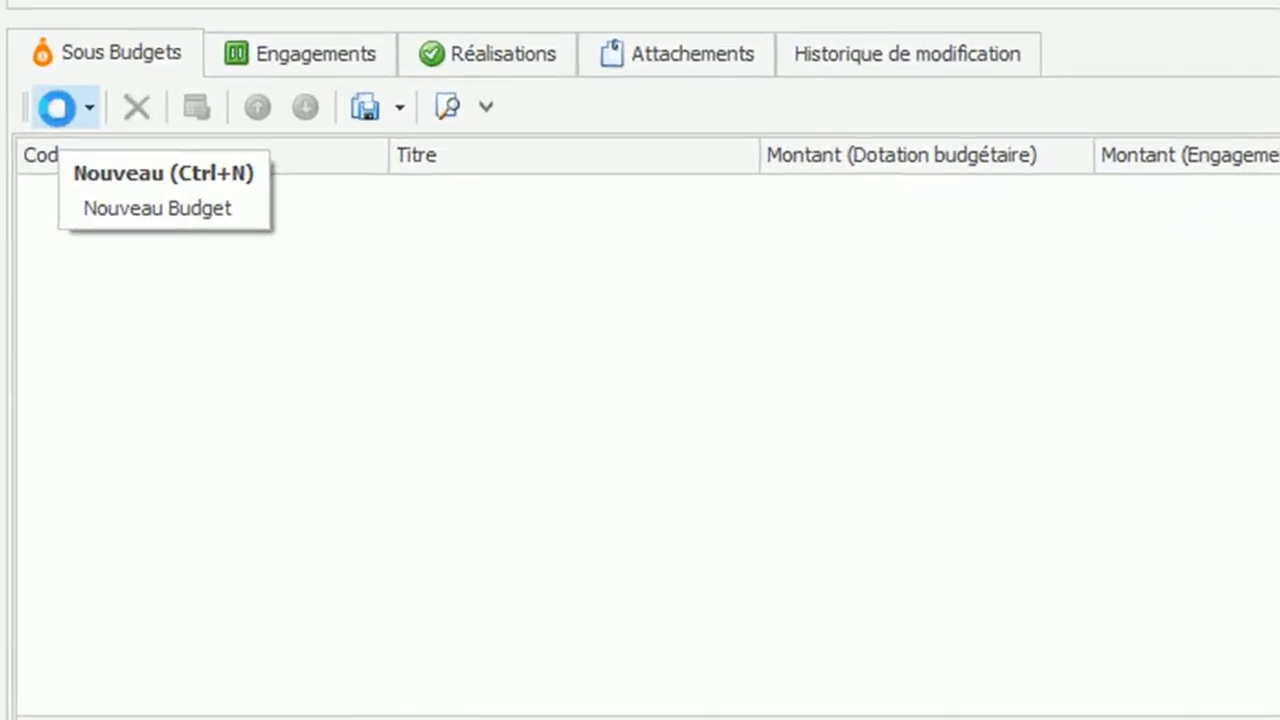
Add sub-budget 002 "Equipements" under Budget Global with an allocation of 2 500 000,00 and save it.
left_click(47, 108)
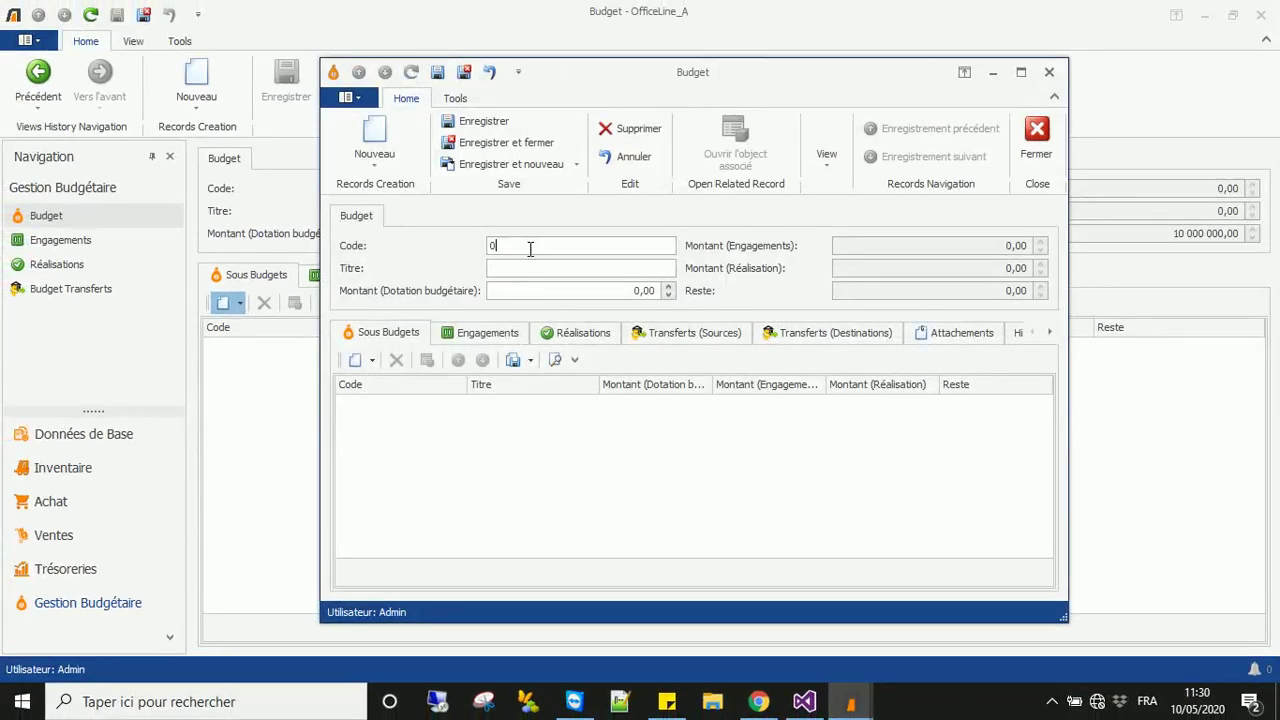
type("02")
type("Equipements")
left_click(633, 290)
type("2500000")
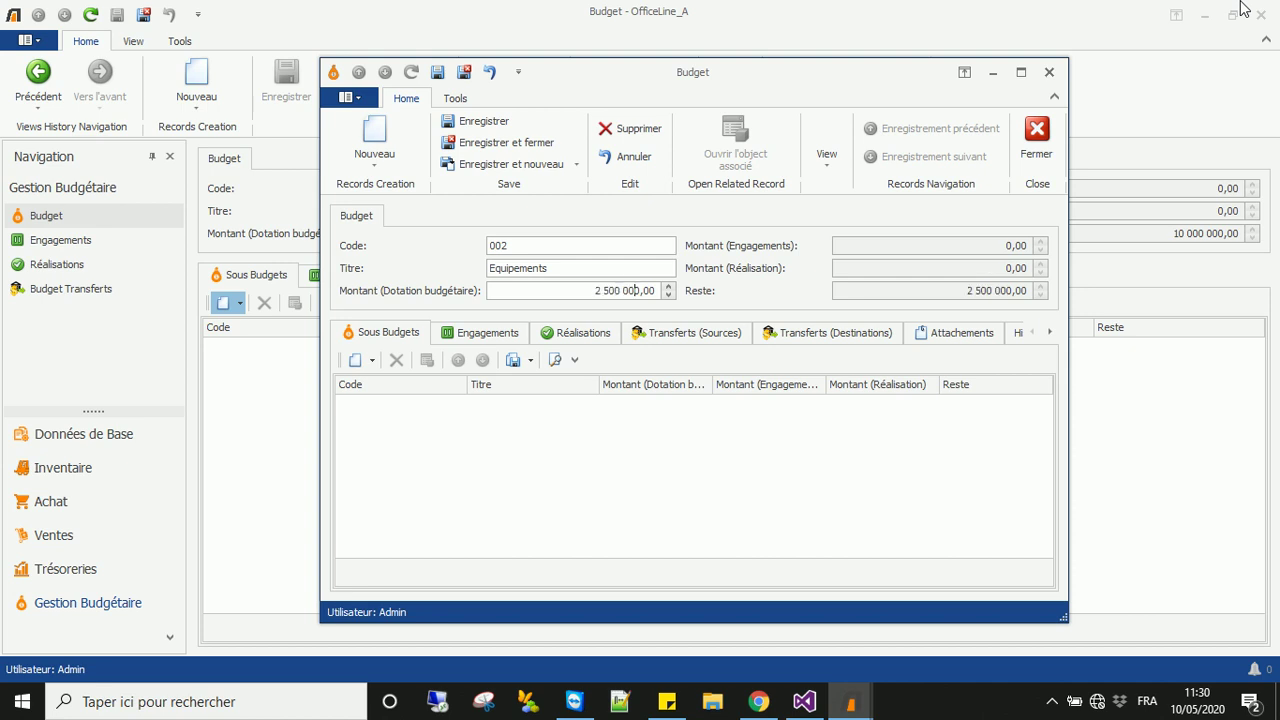
left_click(493, 126)
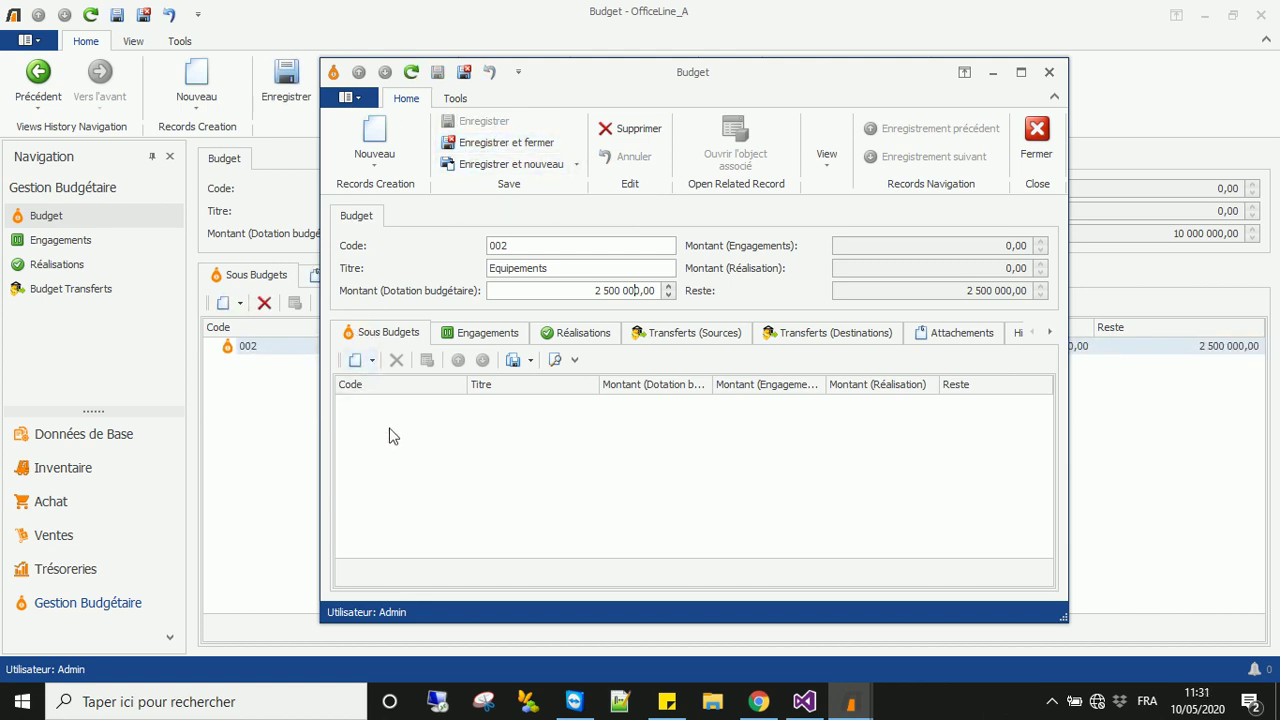
Add sub-budget 003 "Equipements informatique" under Equipements with an allocation of 1 250 000,00, saving and closing it.
left_click(355, 362)
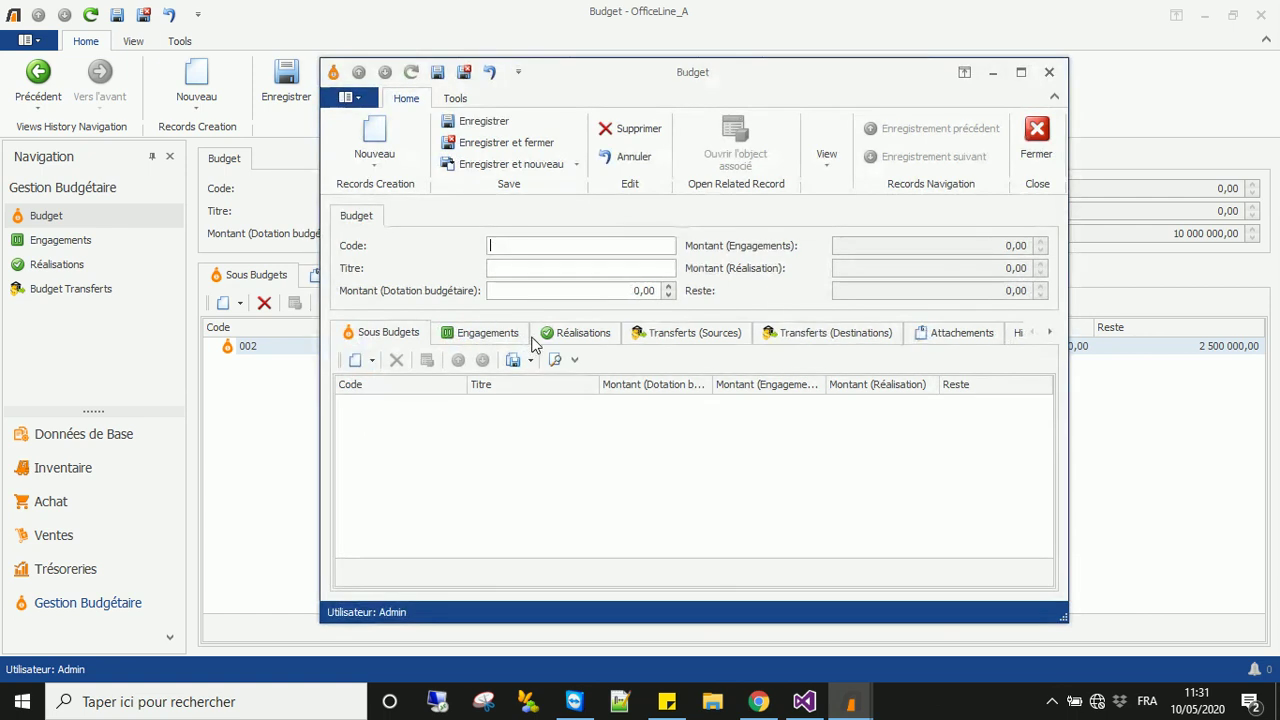
type("003")
type("Equipement")
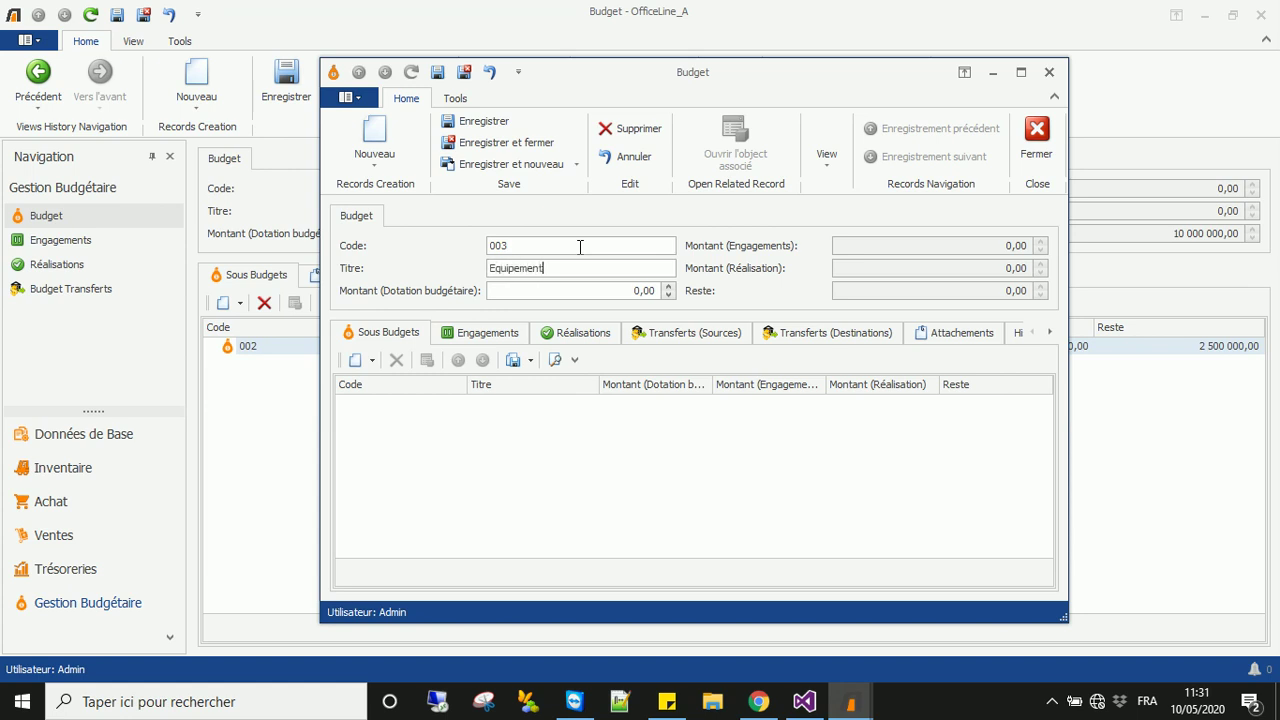
type("s informatique")
key("Tab")
type("1250000")
left_click(505, 145)
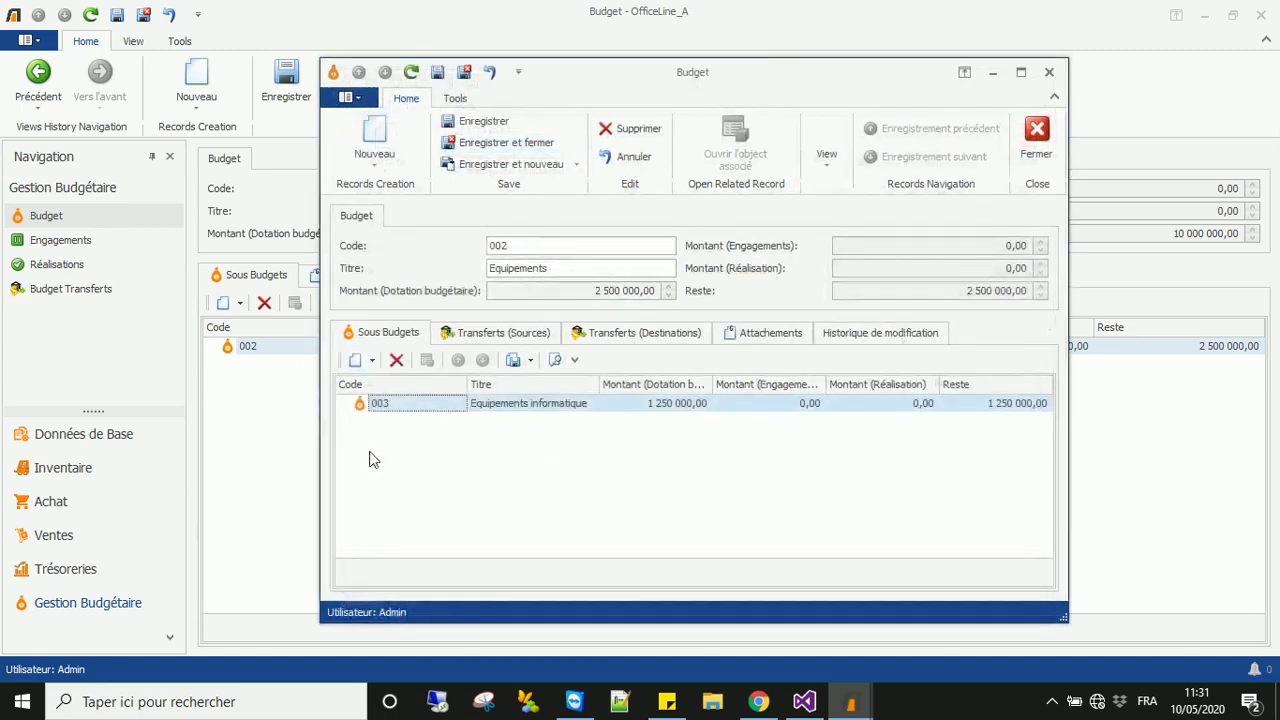
Add sub-budget 004 "Mobilier de bureau" under Equipements with an allocation of 1 250 000,00, saving and closing it.
left_click(357, 362)
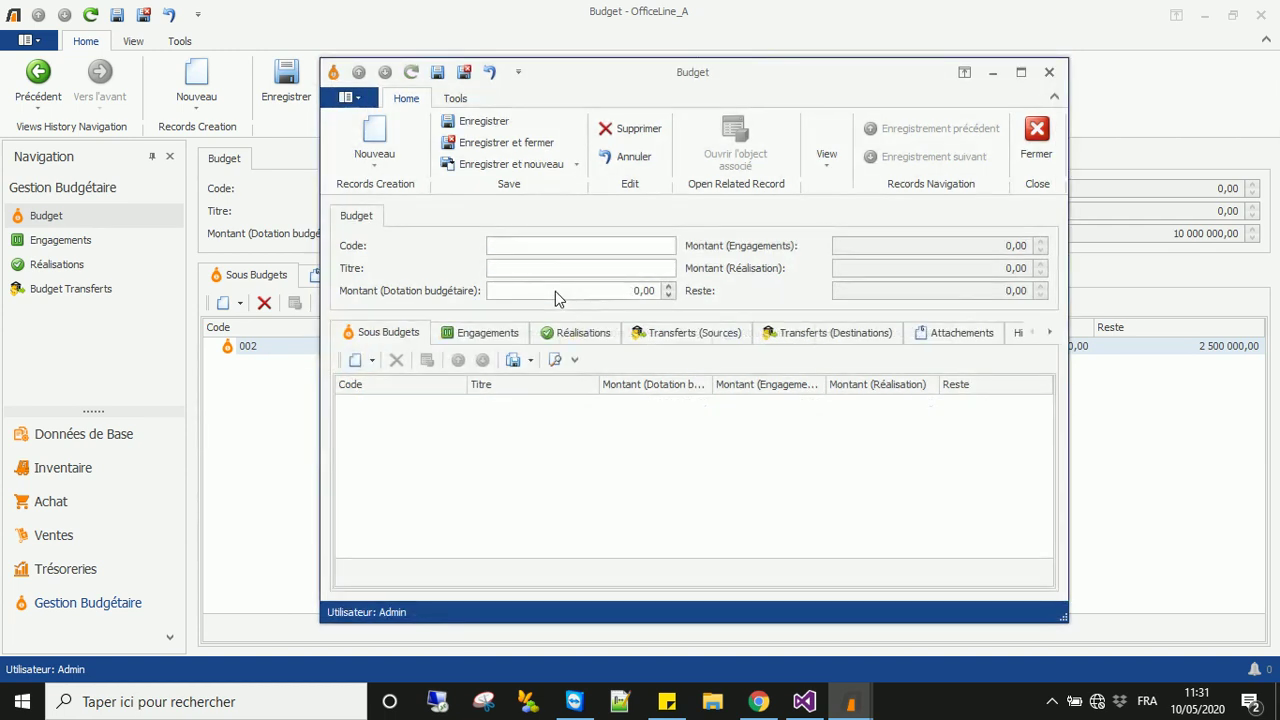
type("004")
key("Tab")
type("Mobilier de bureau")
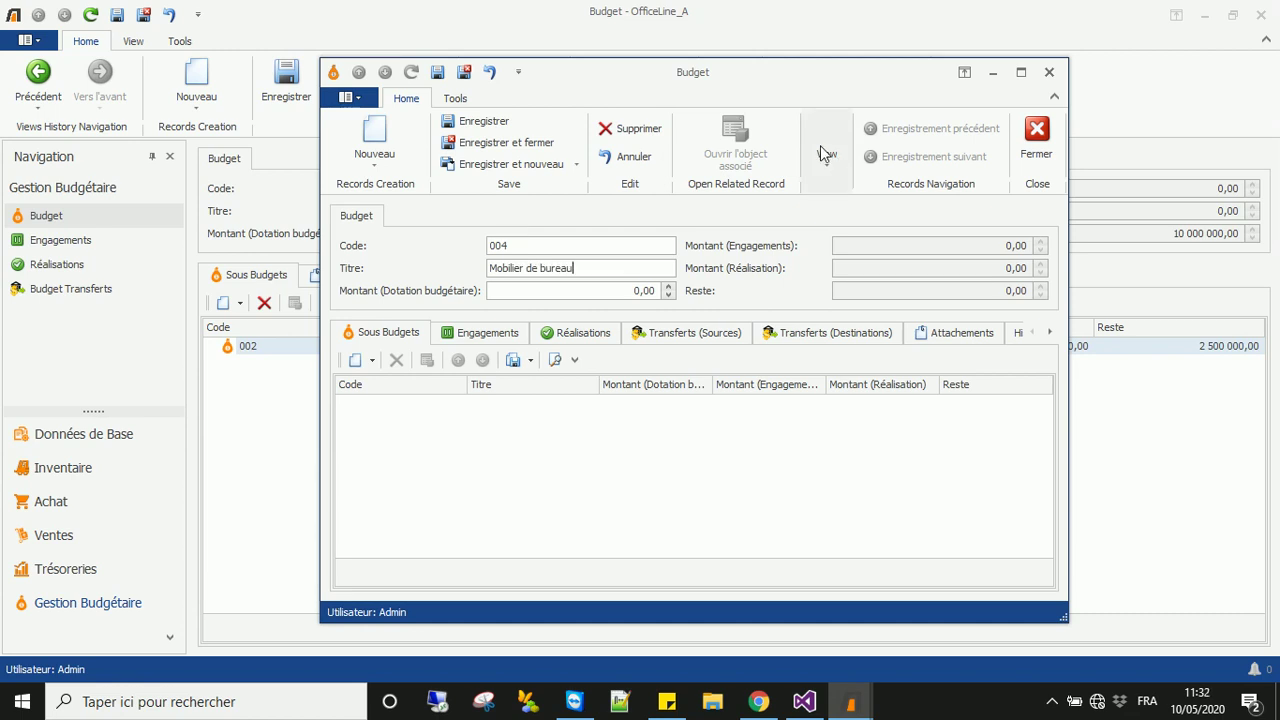
key("Tab")
type("1 250 00")
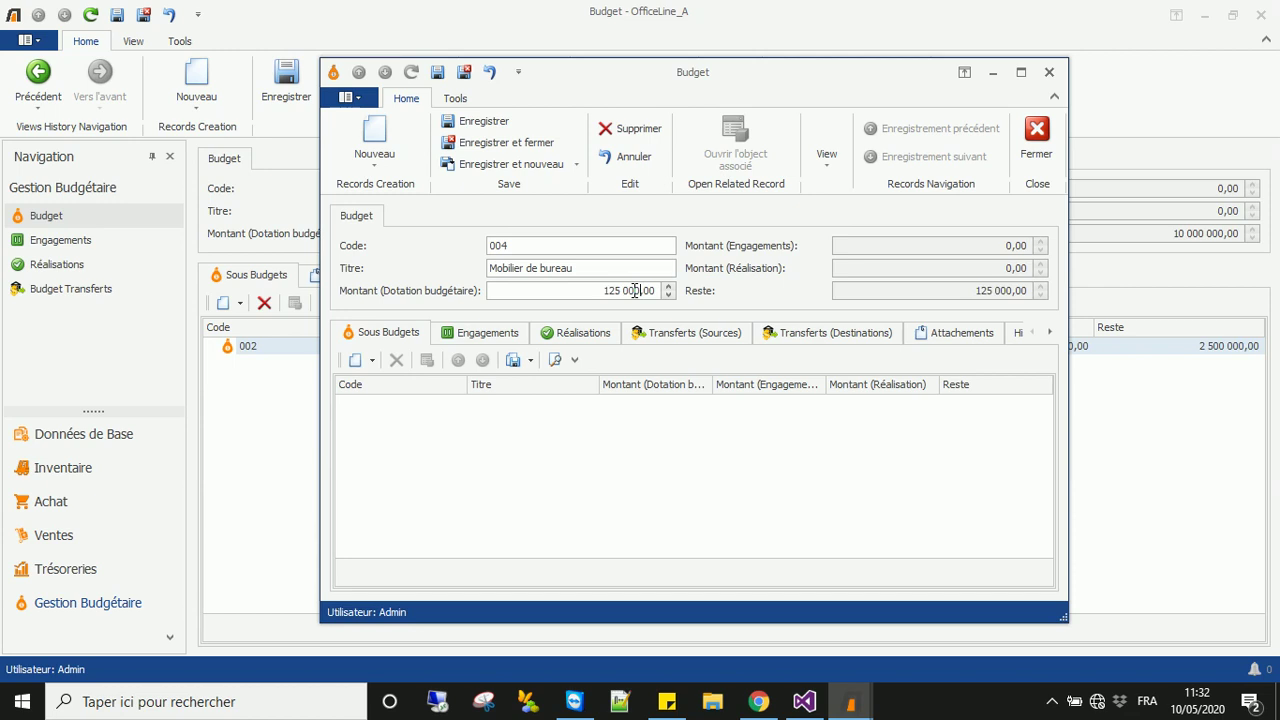
type("0")
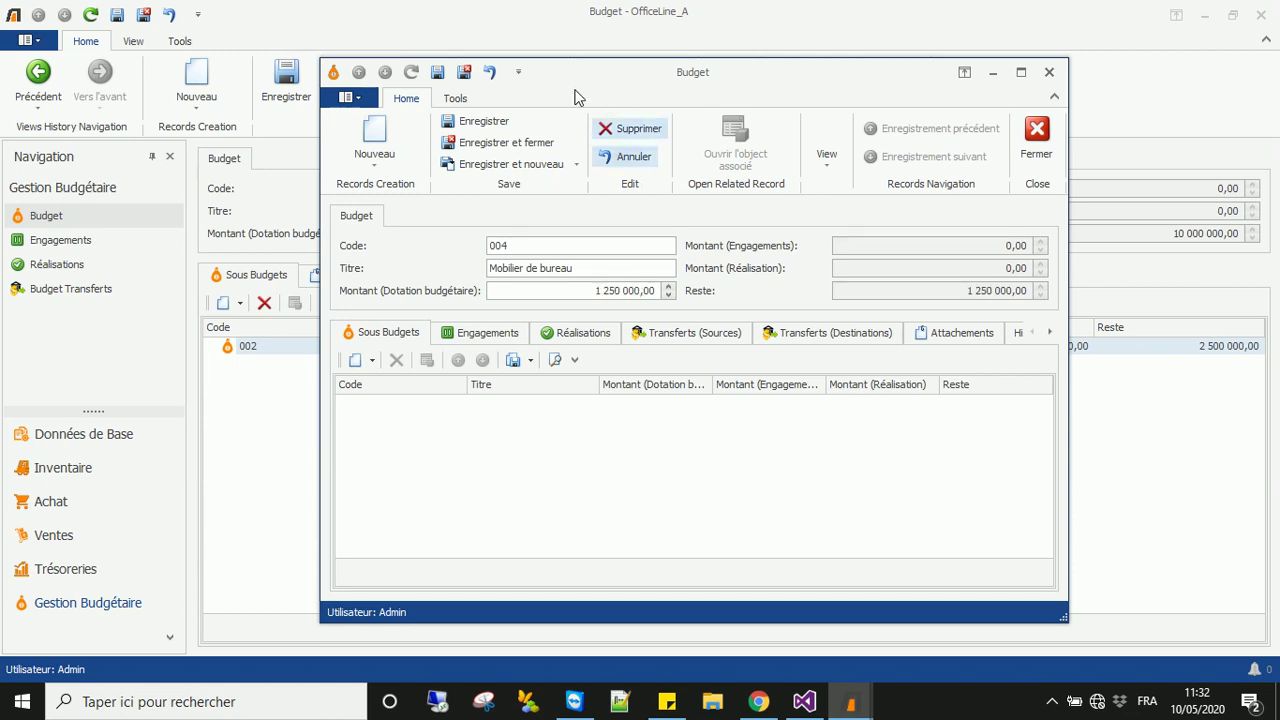
left_click(510, 143)
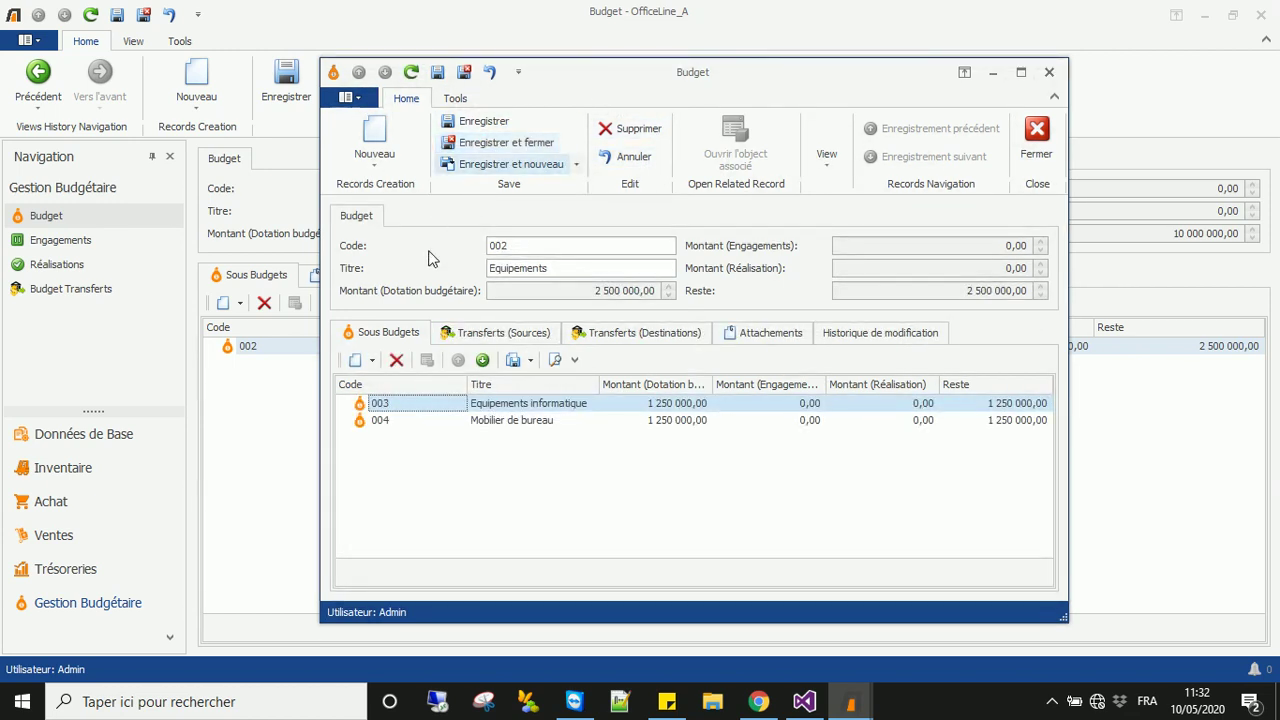
Save and close the Equipements and Budget Global records, expanding the Equipements sub-budgets in each list.
left_click(500, 146)
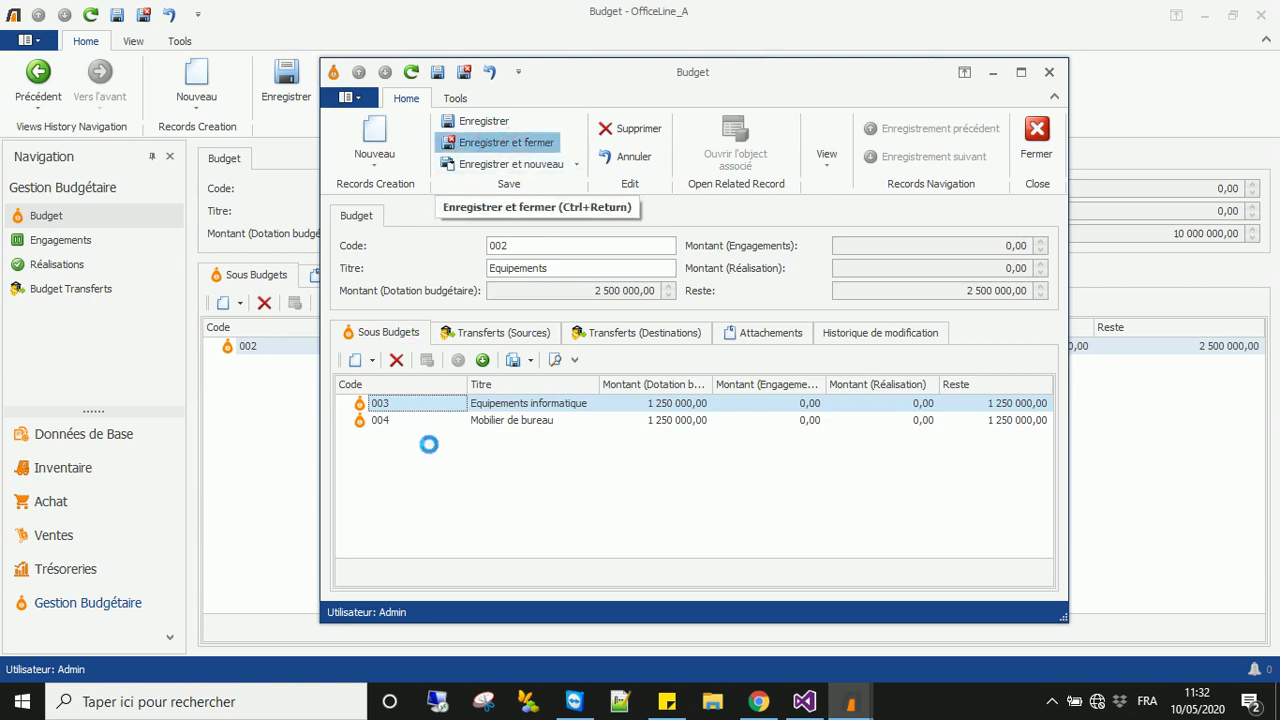
left_click(213, 347)
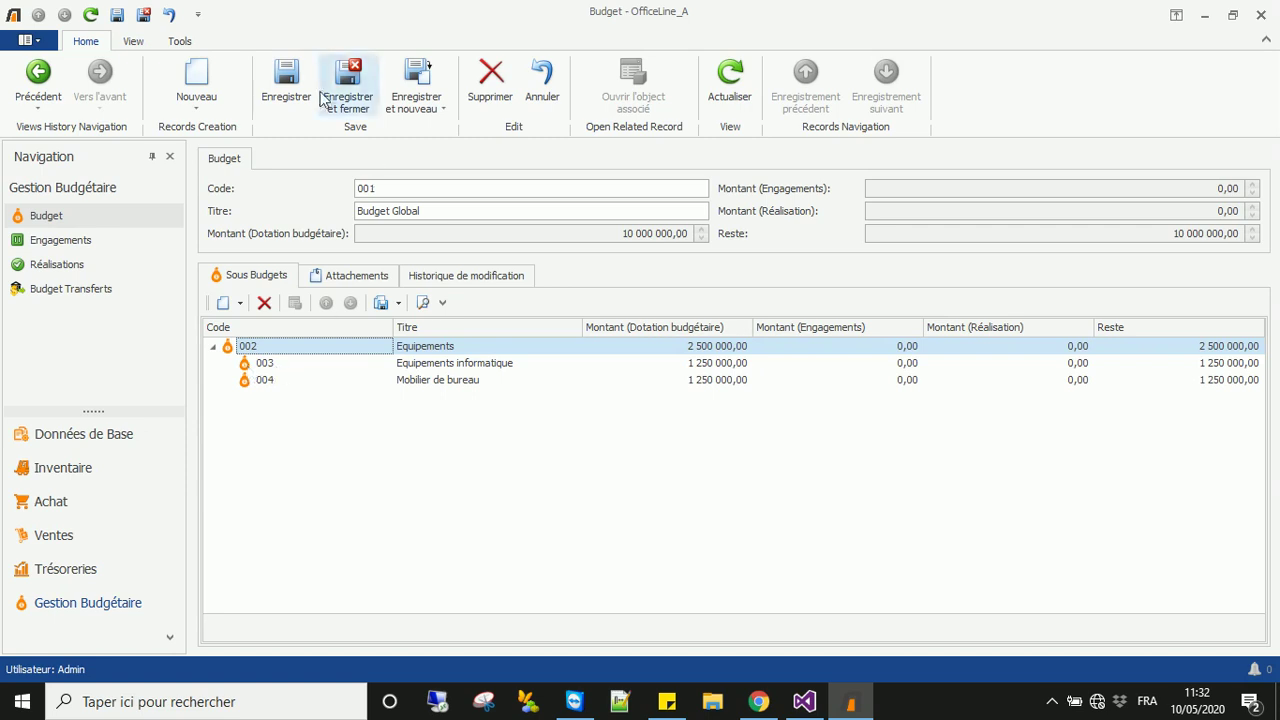
left_click(280, 92)
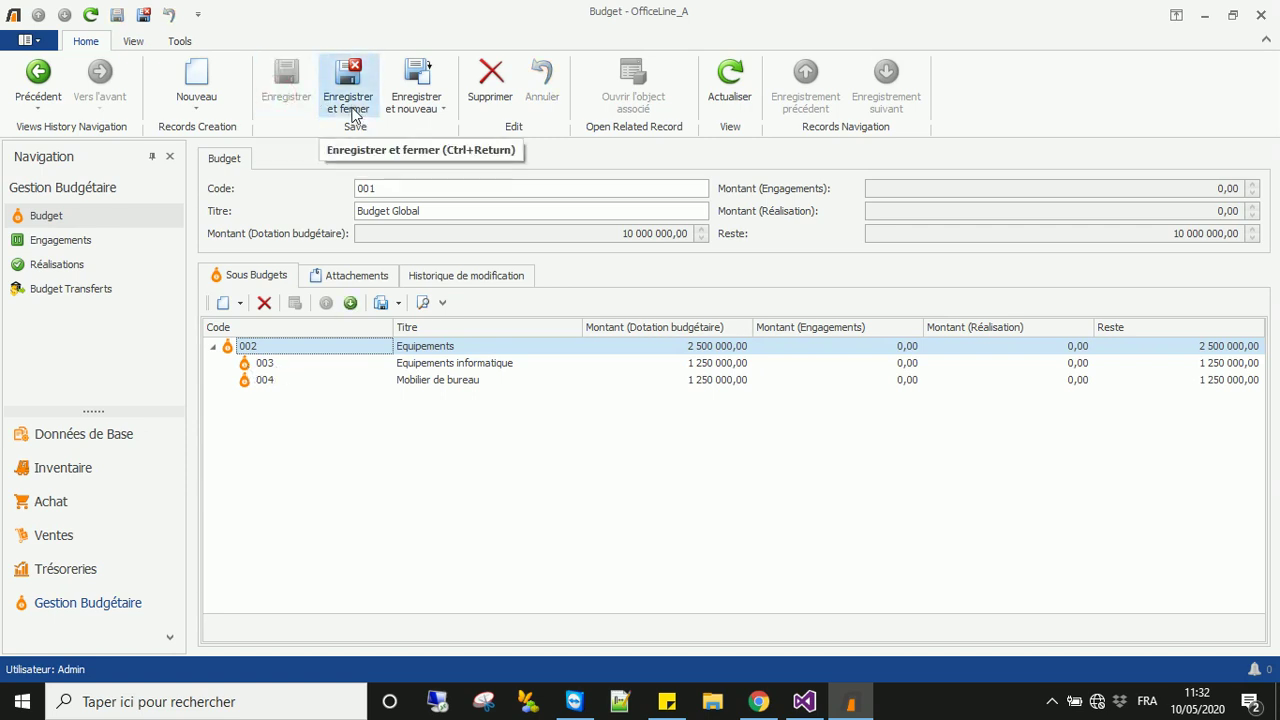
left_click(352, 113)
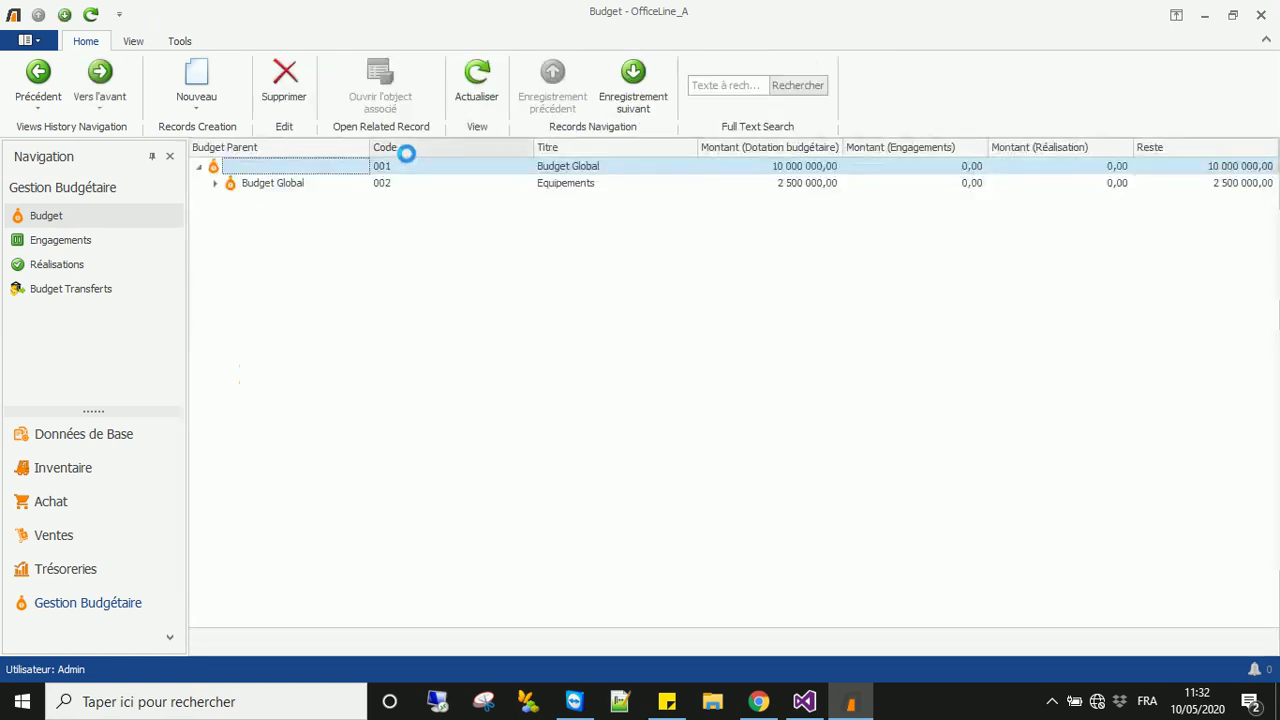
left_click(216, 185)
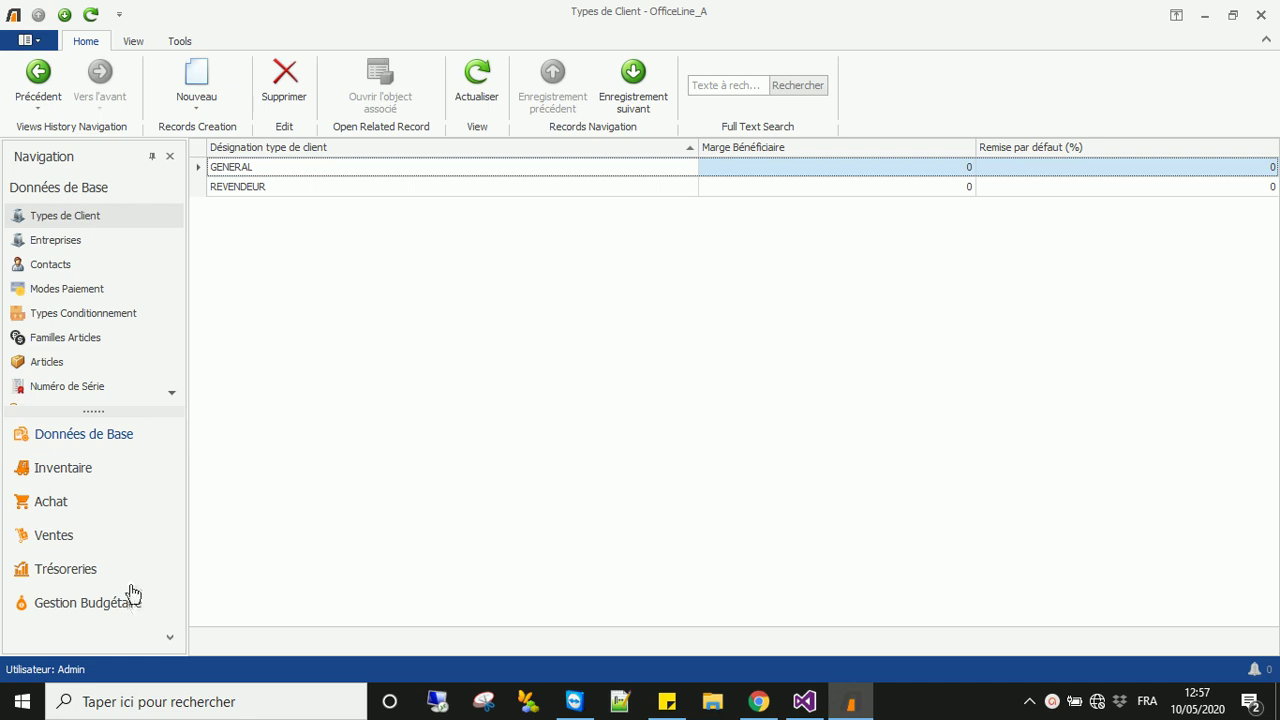
Create a new supplier purchase order with Fournisseur Bureaux as the supplier, leaving the payment method empty.
left_click(72, 507)
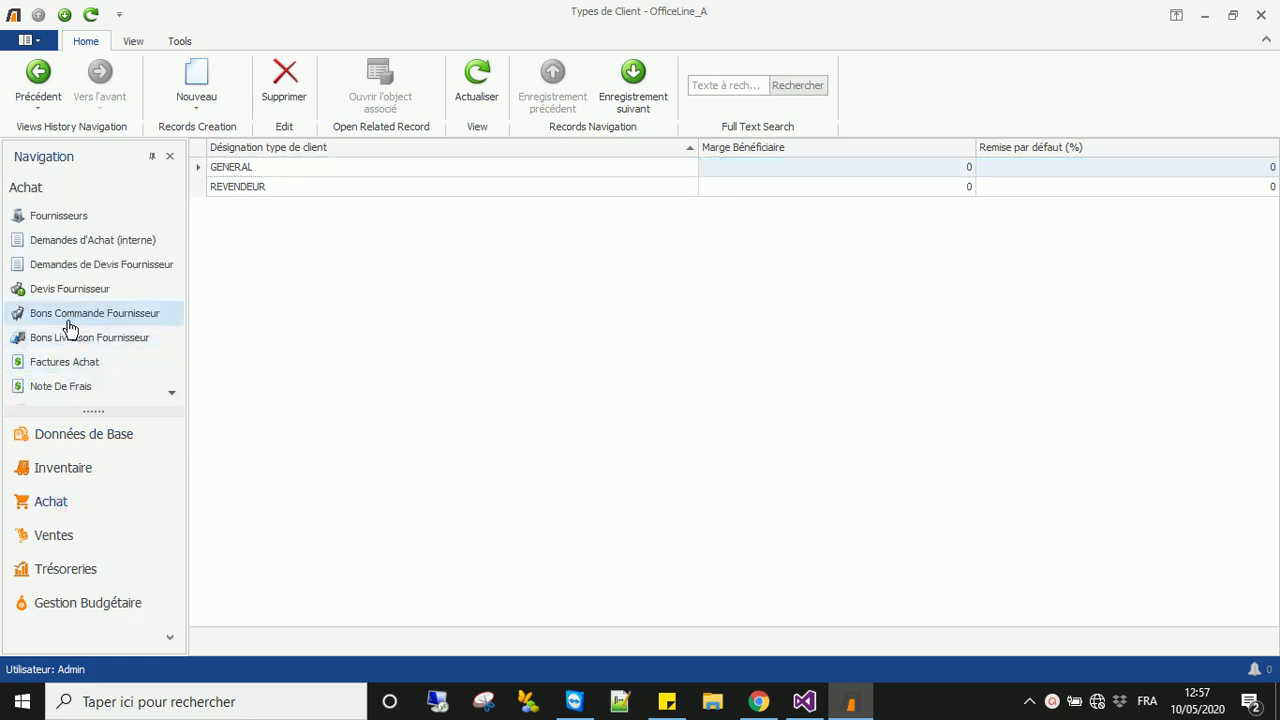
left_click(67, 318)
left_click(202, 80)
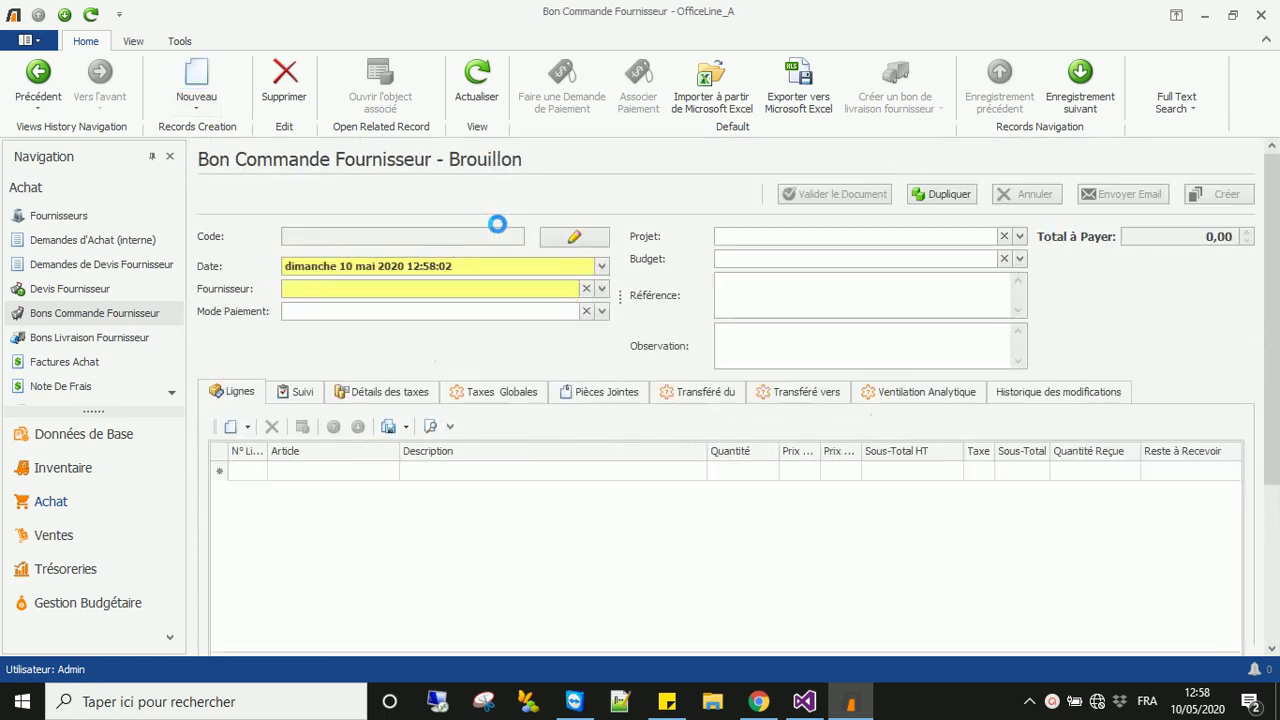
left_click(601, 289)
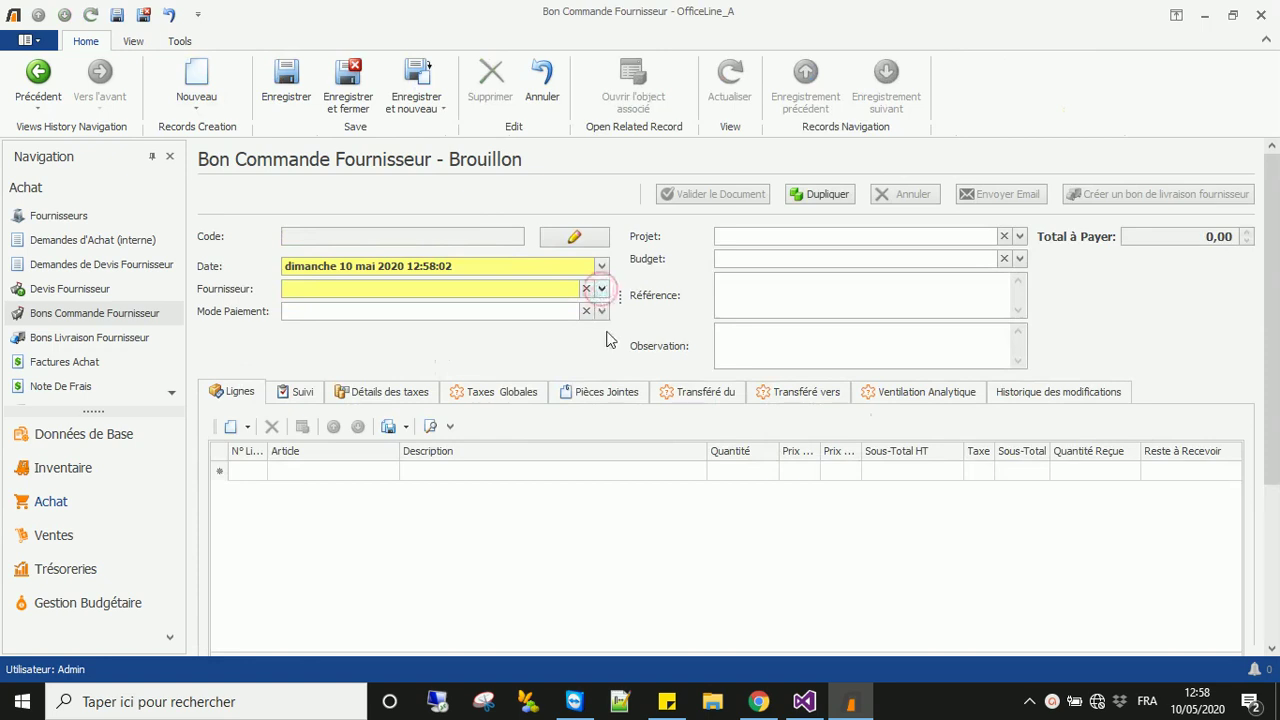
left_click(496, 330)
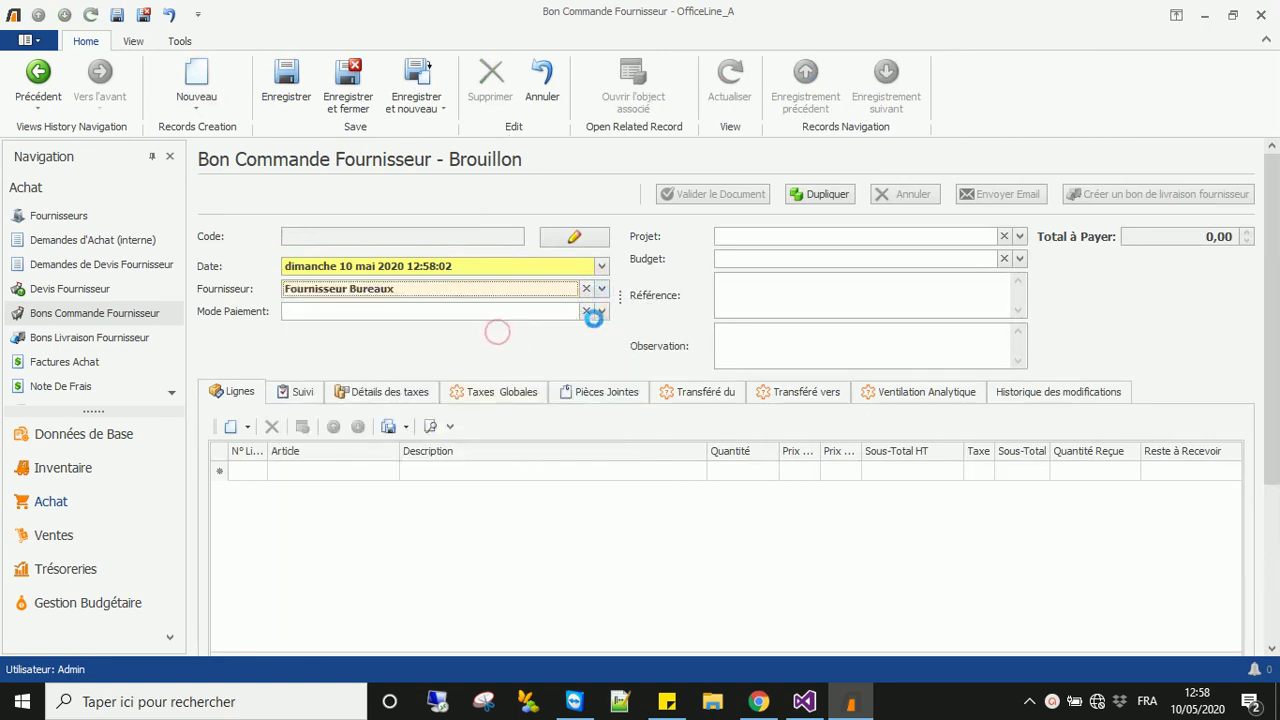
left_click(602, 312)
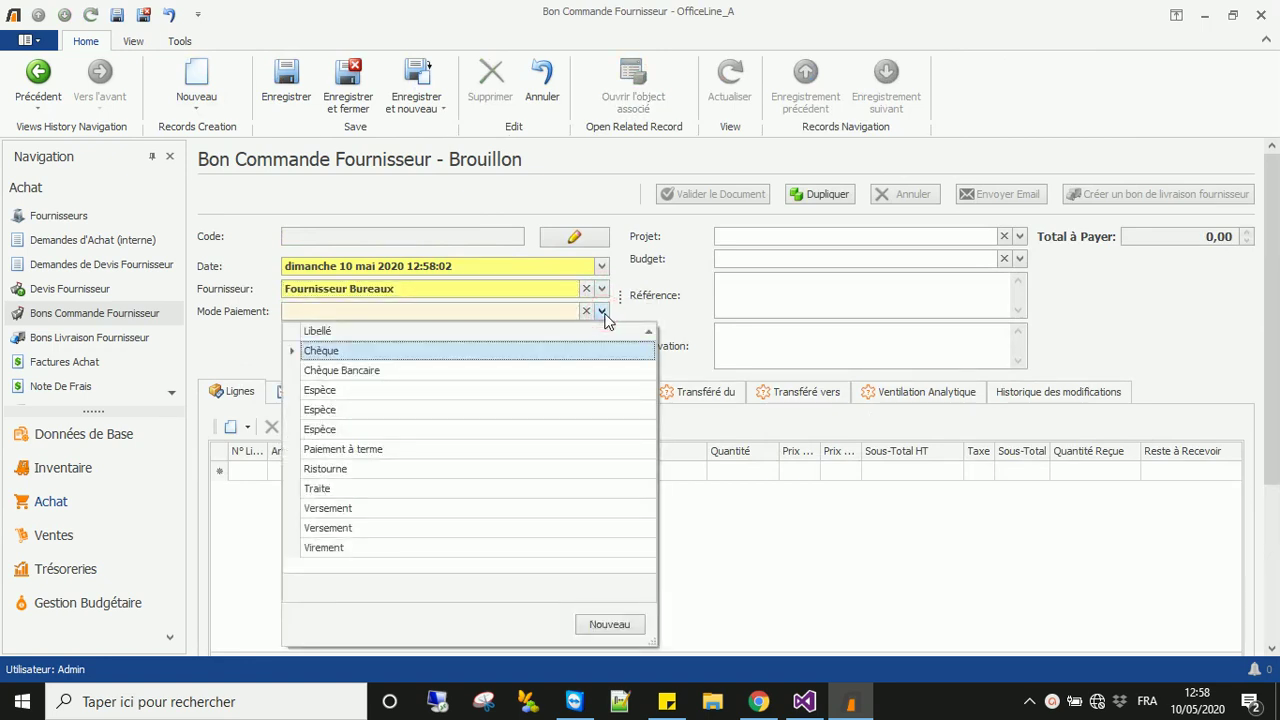
left_click(603, 312)
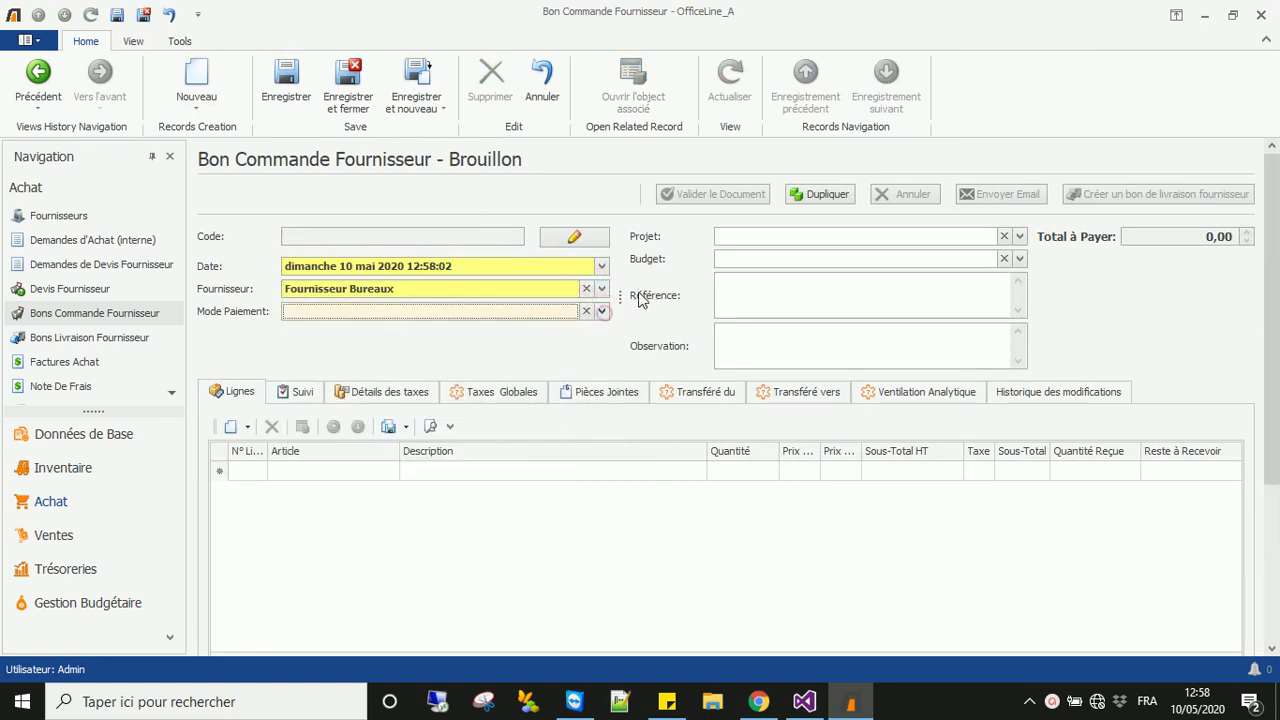
Assign the purchase order to the budget Budget Global / Equipements / Mobilier de bureau.
left_click(1021, 260)
left_click(774, 314)
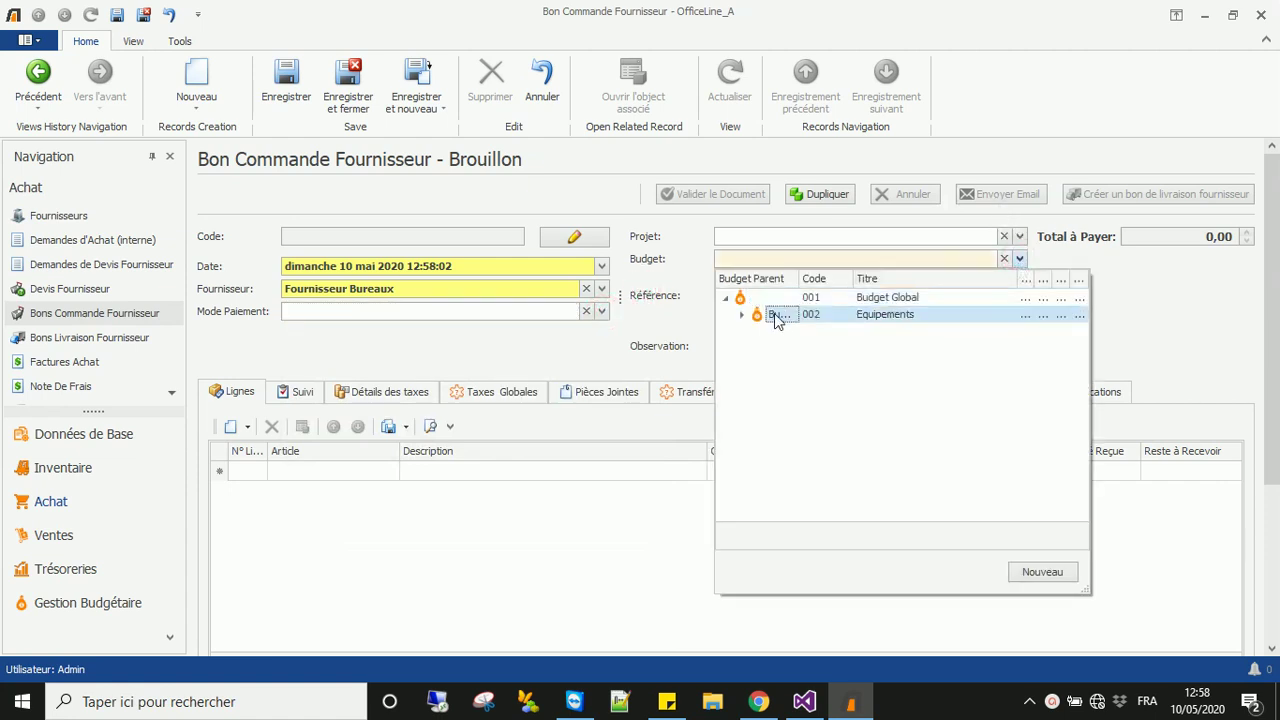
left_click(744, 314)
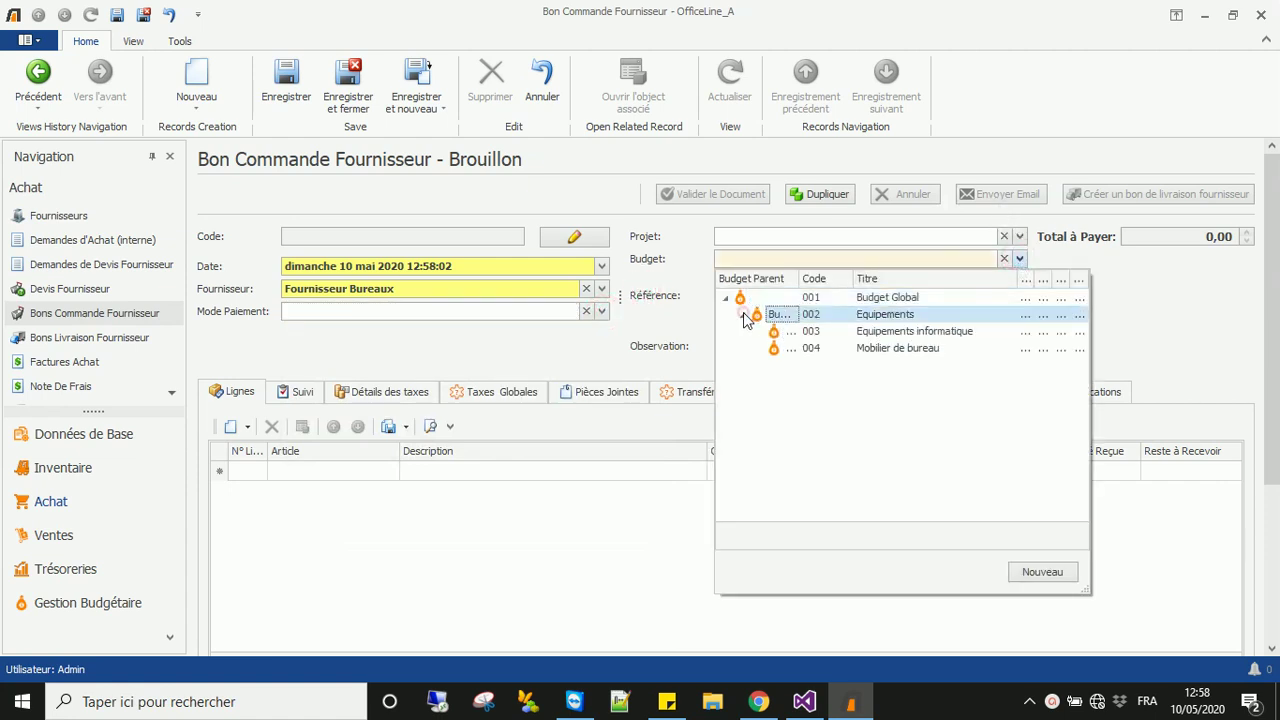
double_click(892, 348)
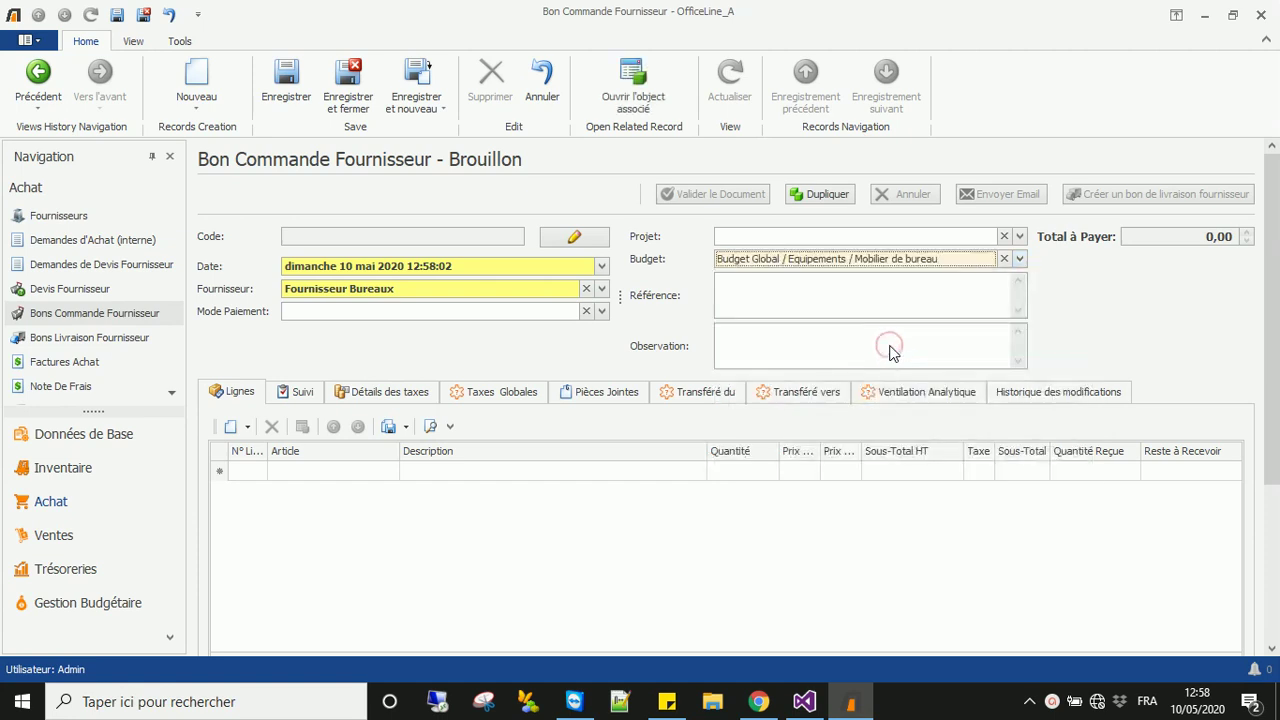
Add a line to the purchase order for article 326014 "Fourniture bureaux".
left_click(231, 429)
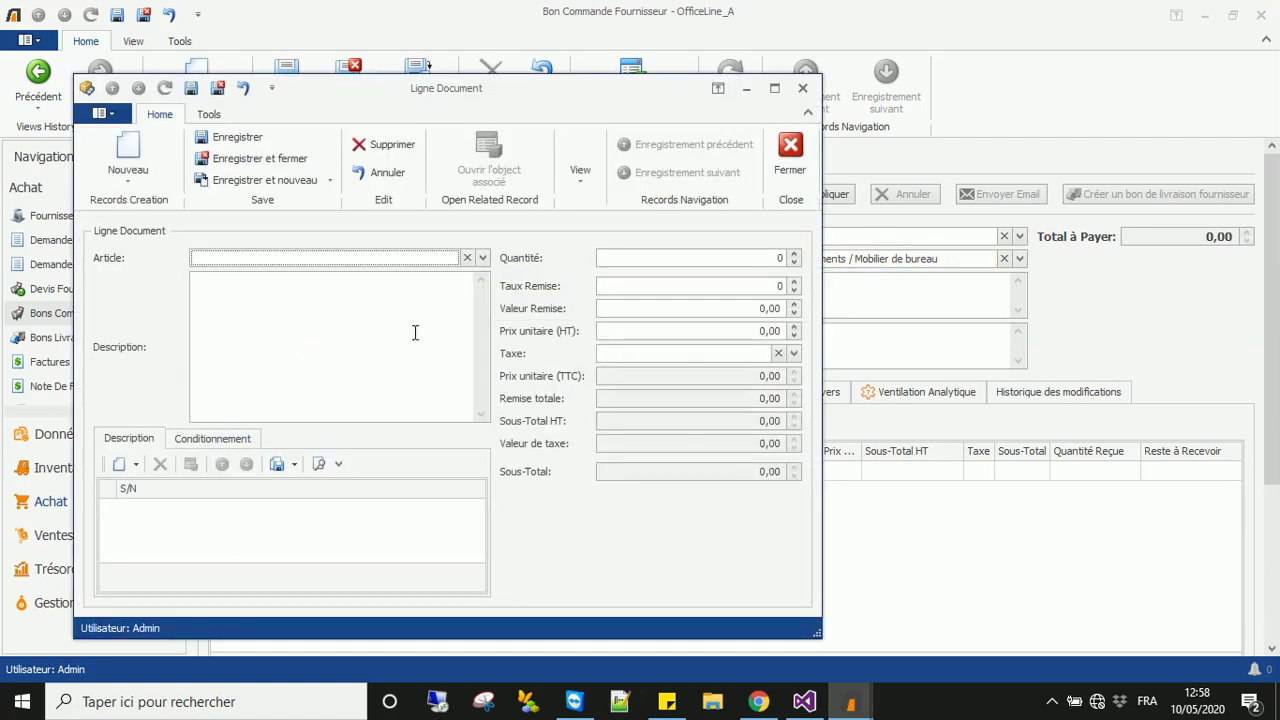
left_click(482, 259)
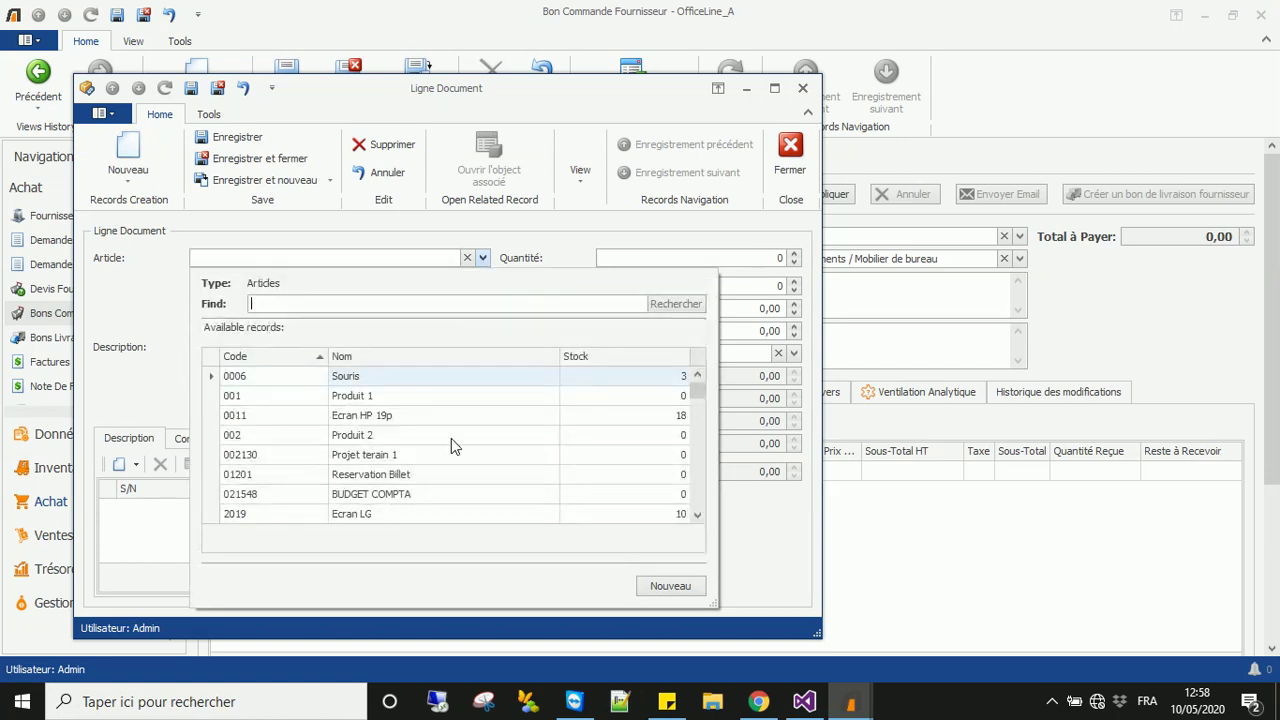
scroll(451, 440, "down", 1)
scroll(451, 450, "down", 2)
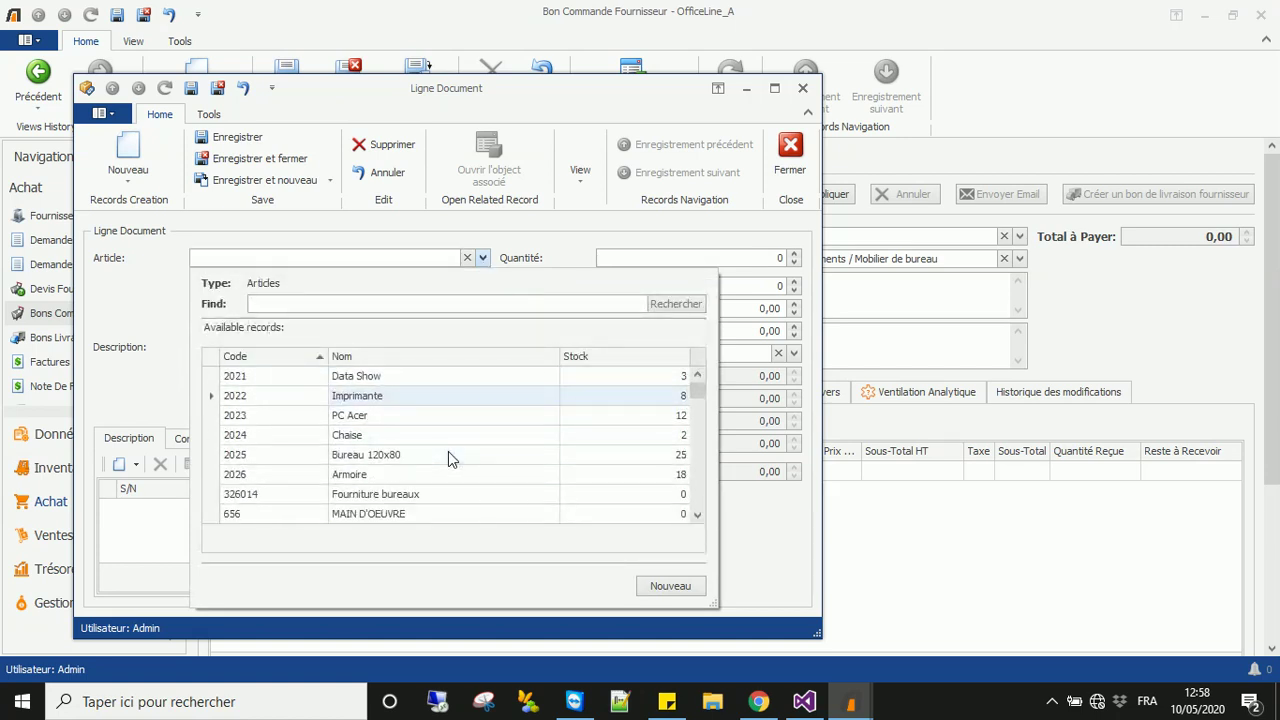
left_click(433, 493)
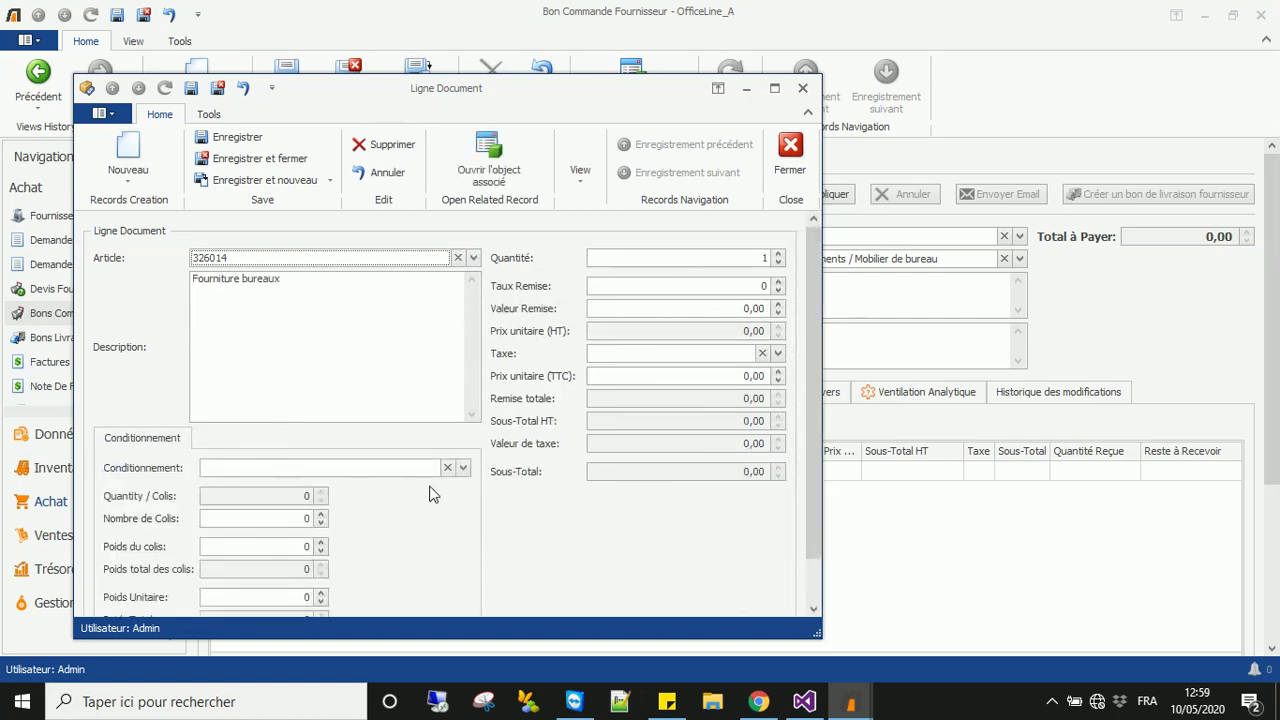
Set the line's quantity to 30 and its tax-inclusive unit price to 50 000,00, saving and closing the line.
left_click(759, 257)
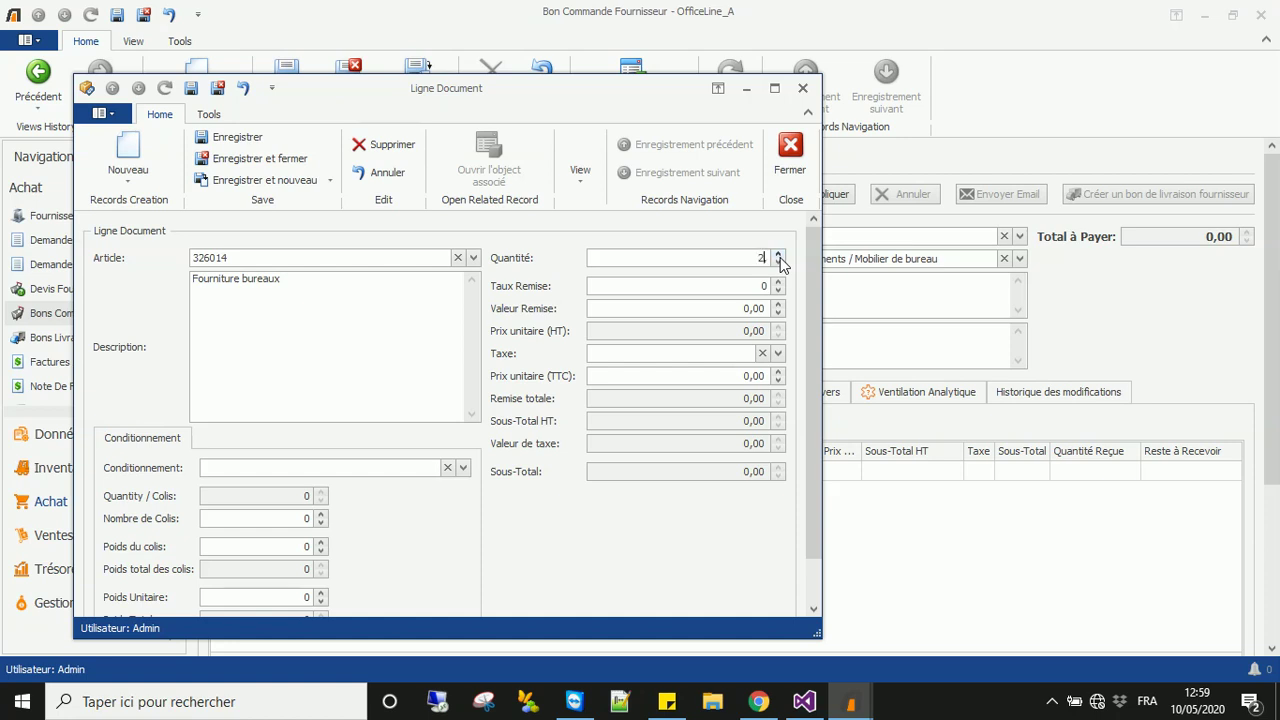
type("2")
left_click(779, 254)
type("0")
left_click(744, 376)
type("50 000")
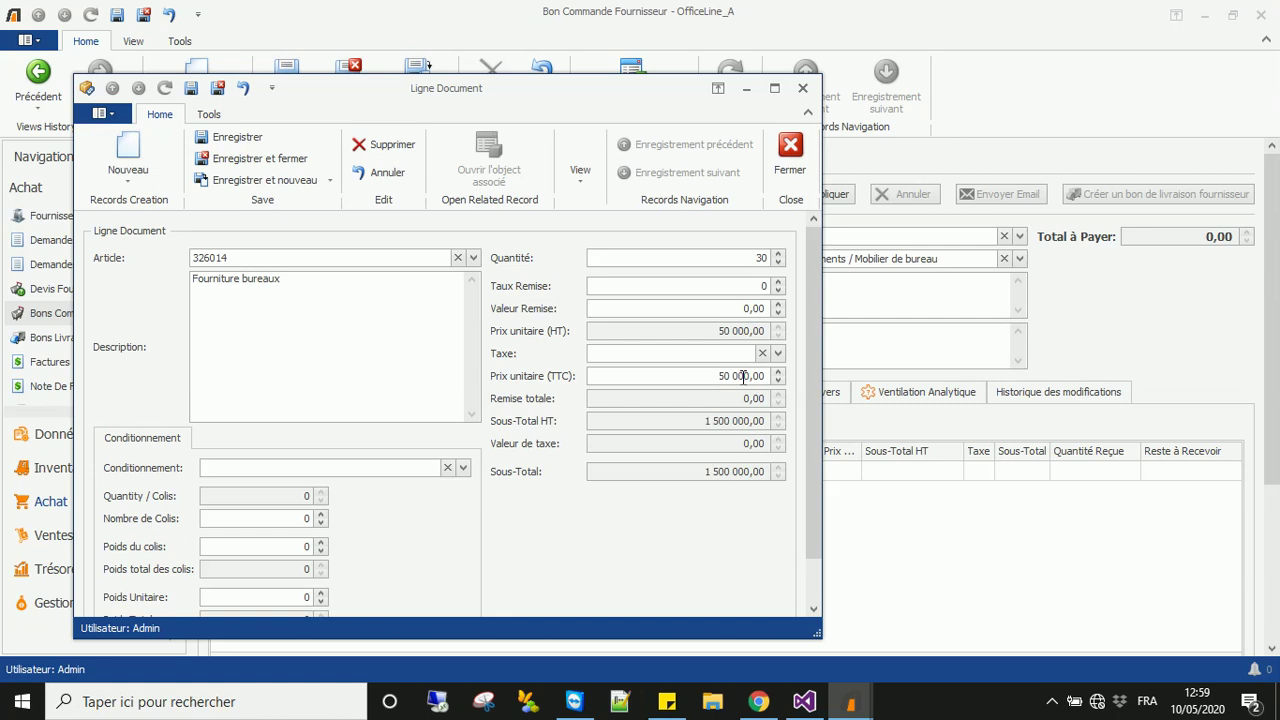
left_click(250, 168)
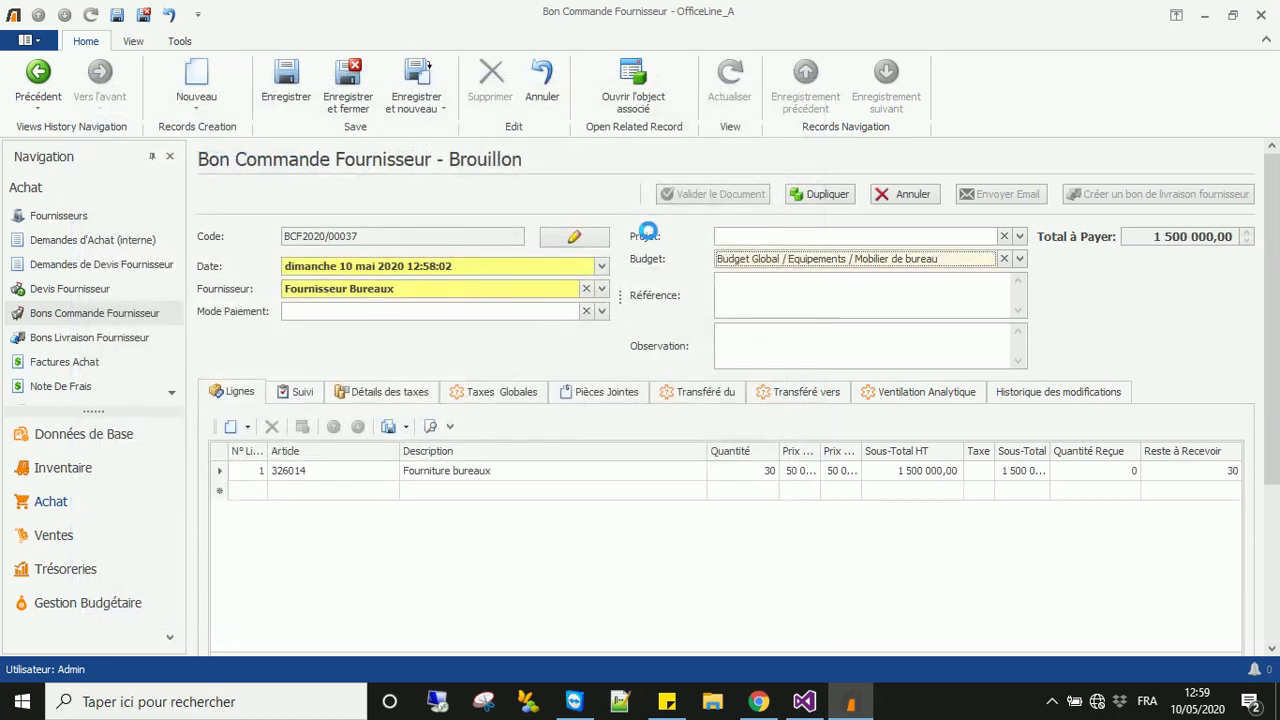
Save the purchase order and try to validate it against the Mobilier de bureau budget.
left_click(286, 88)
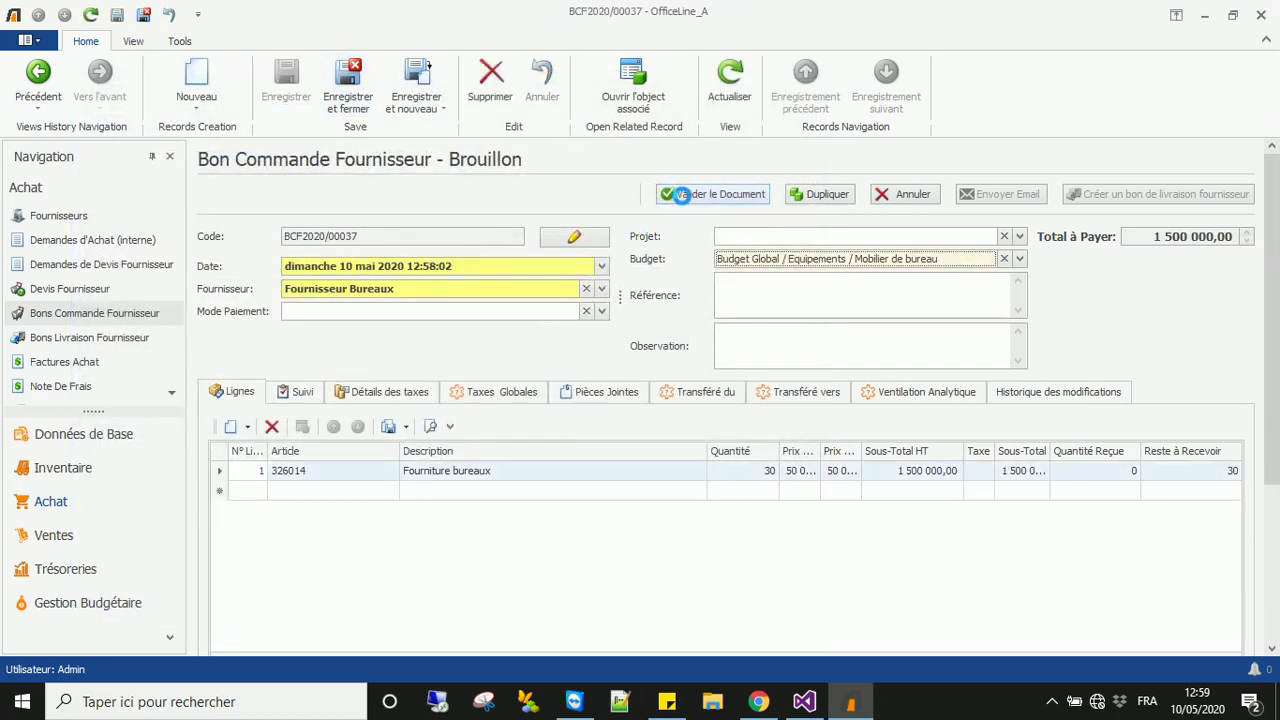
left_click(684, 197)
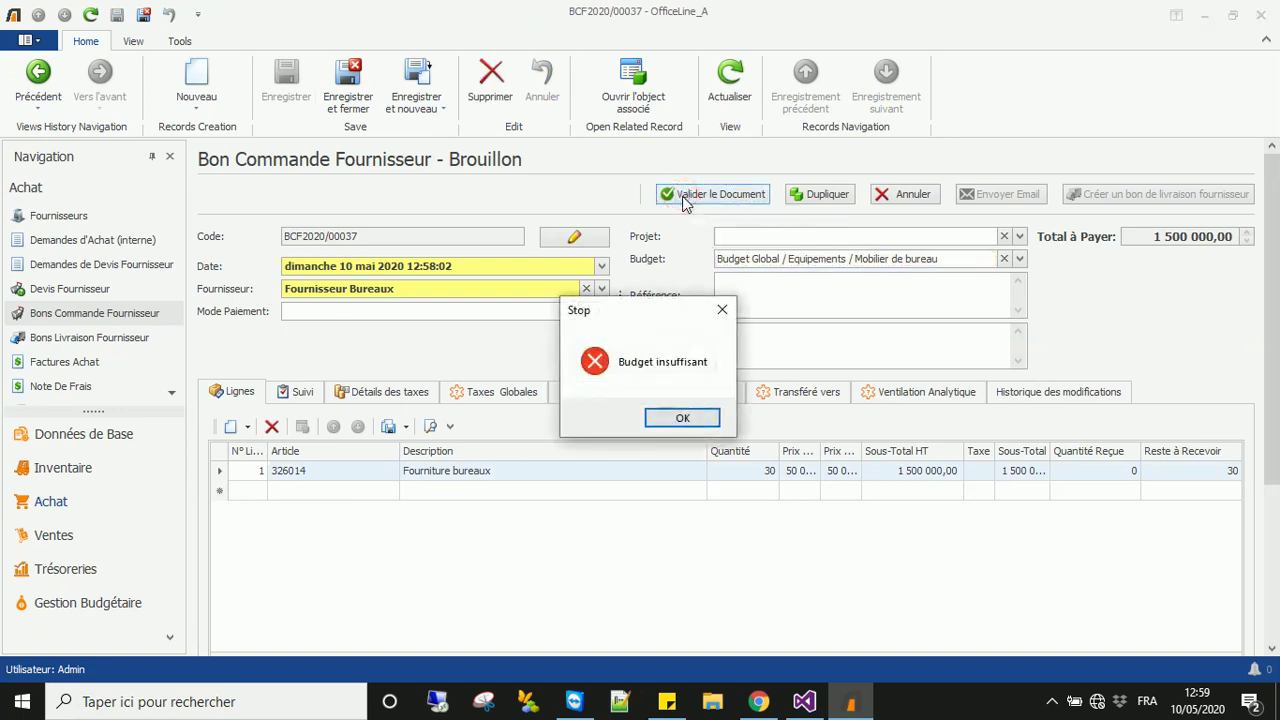
left_click(672, 420)
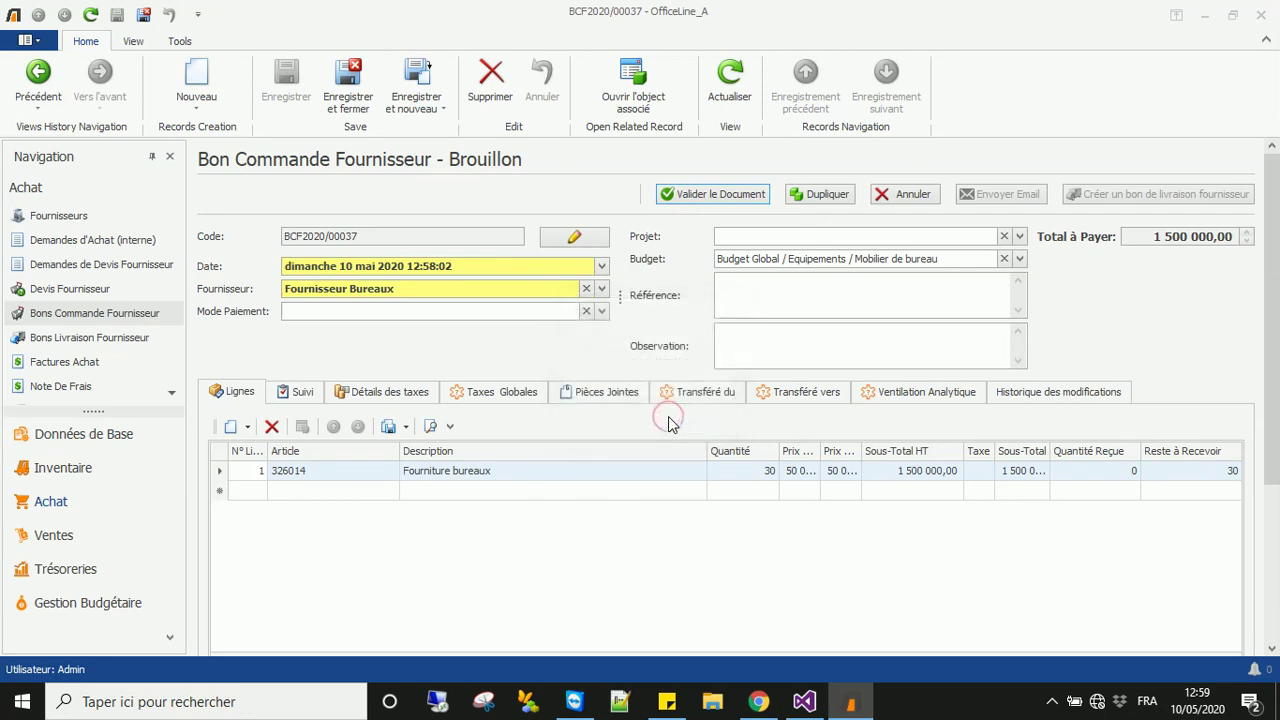
Set the Fourniture bureaux line's quantity to 10, saving the line, and save and validate the purchase order.
left_click(417, 476)
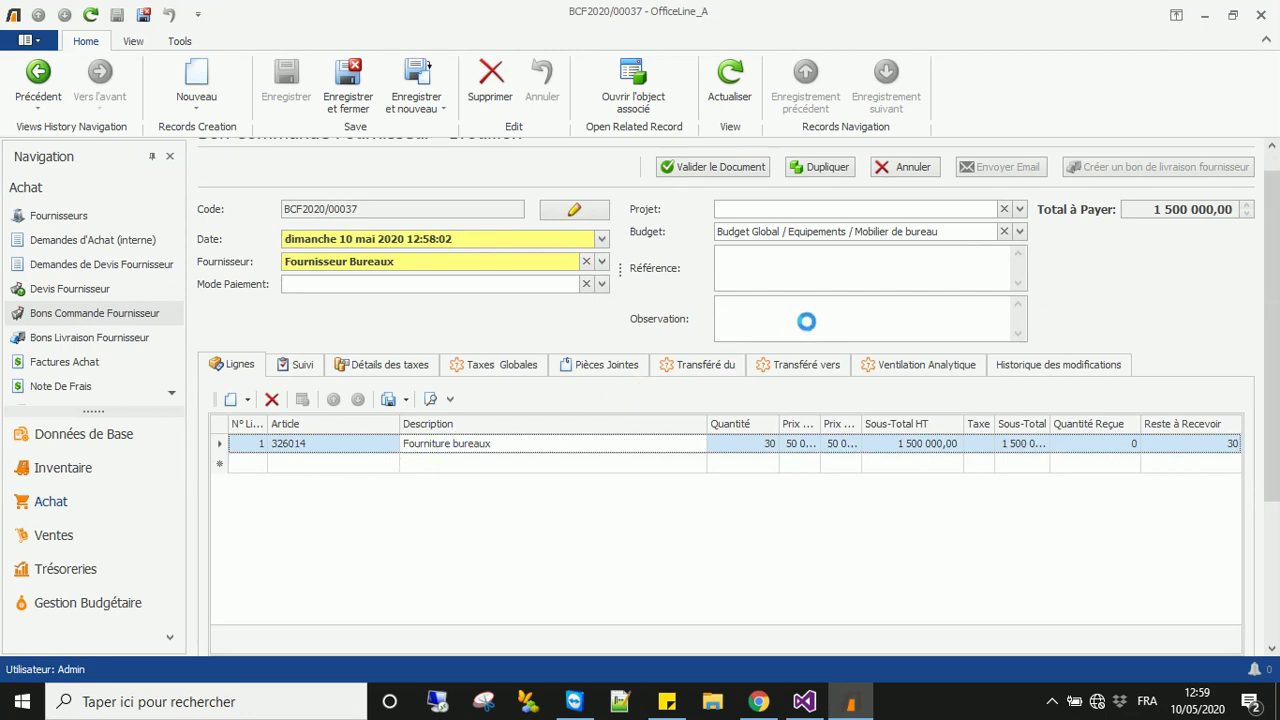
left_click(756, 258)
double_click(756, 258)
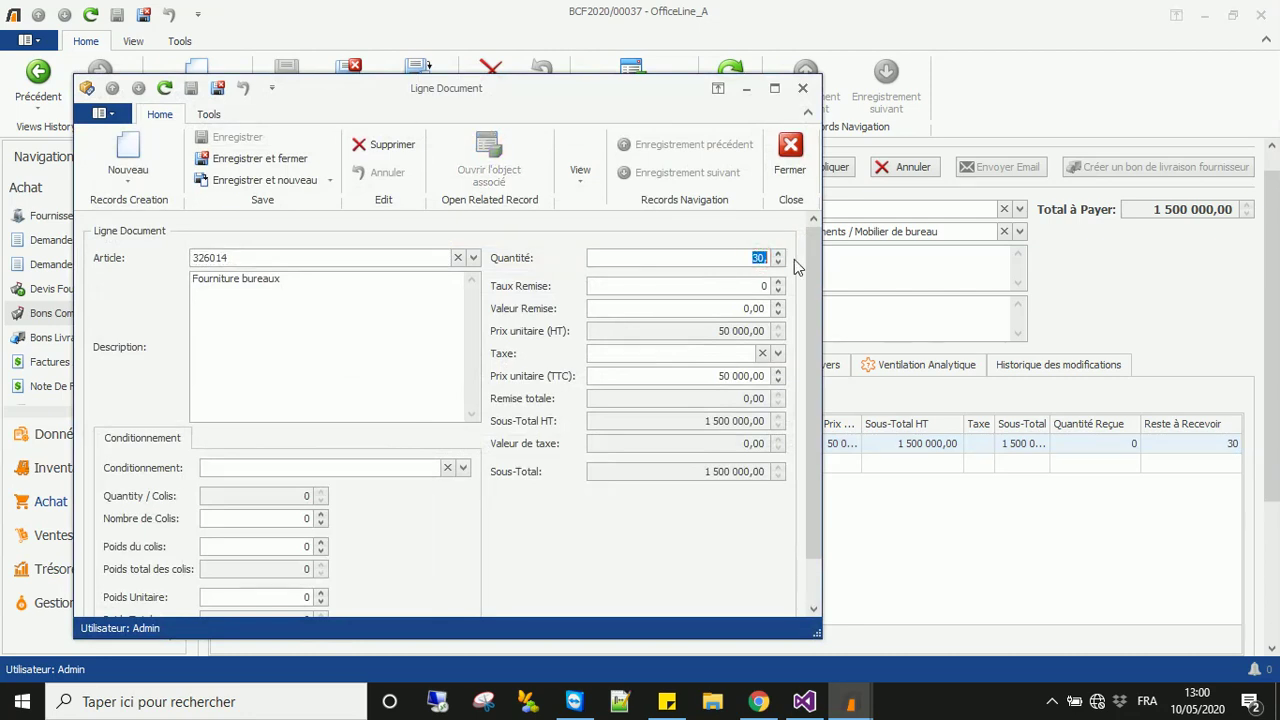
type("10")
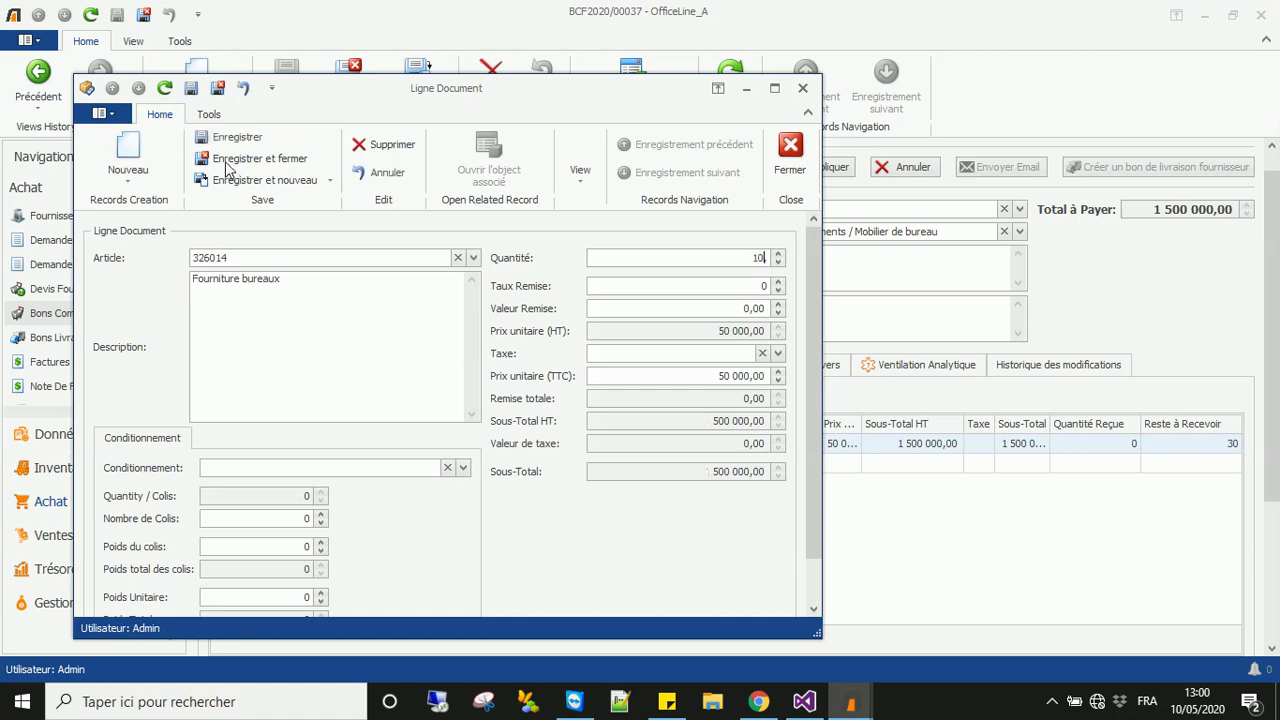
left_click(228, 166)
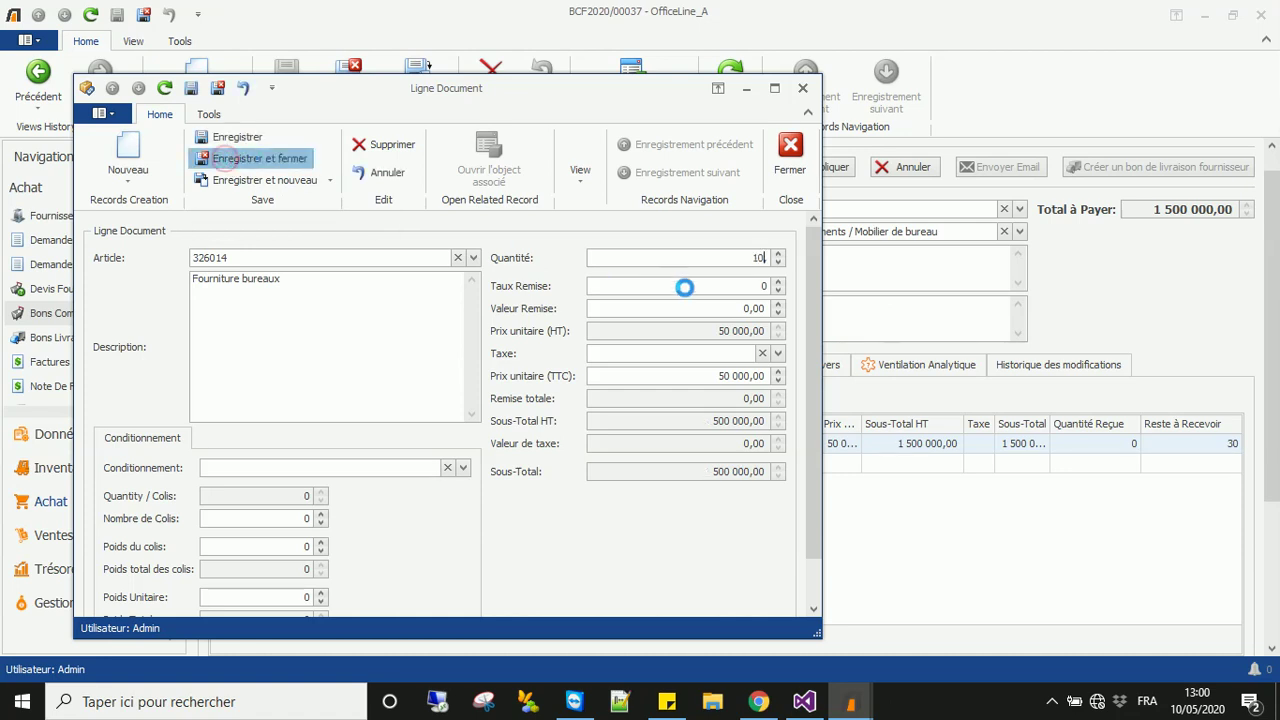
left_click(298, 103)
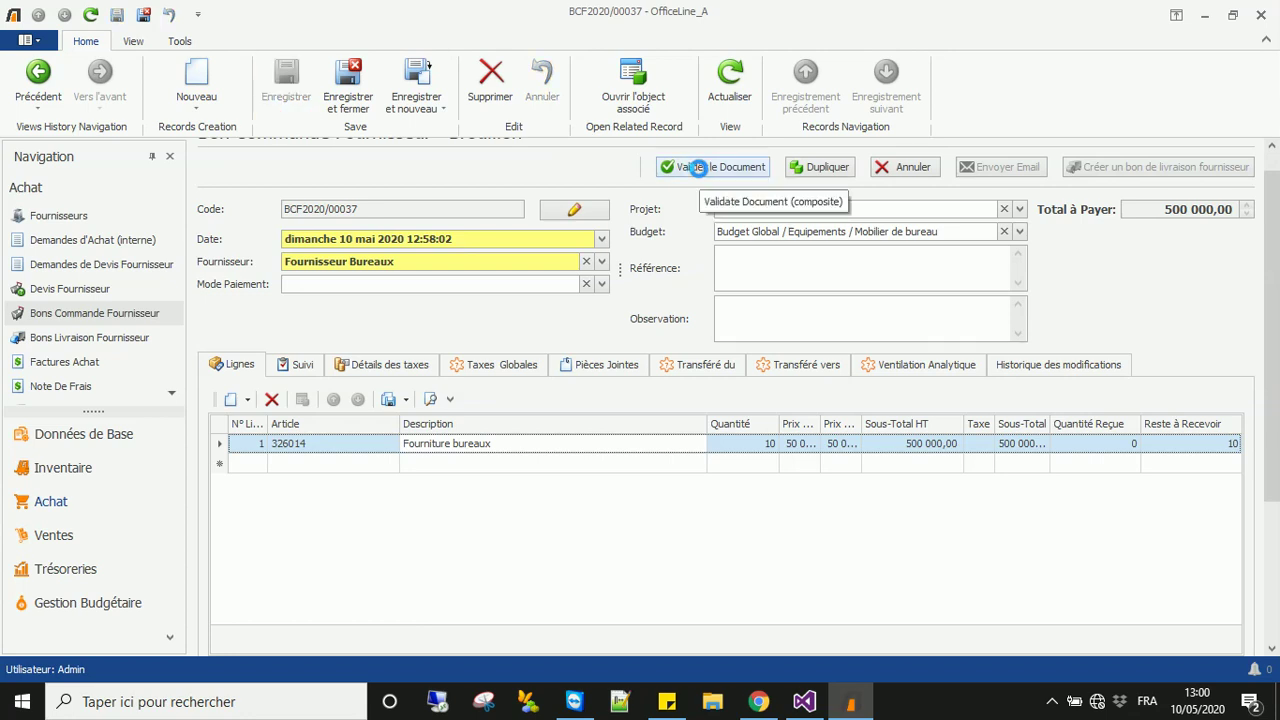
left_click(698, 168)
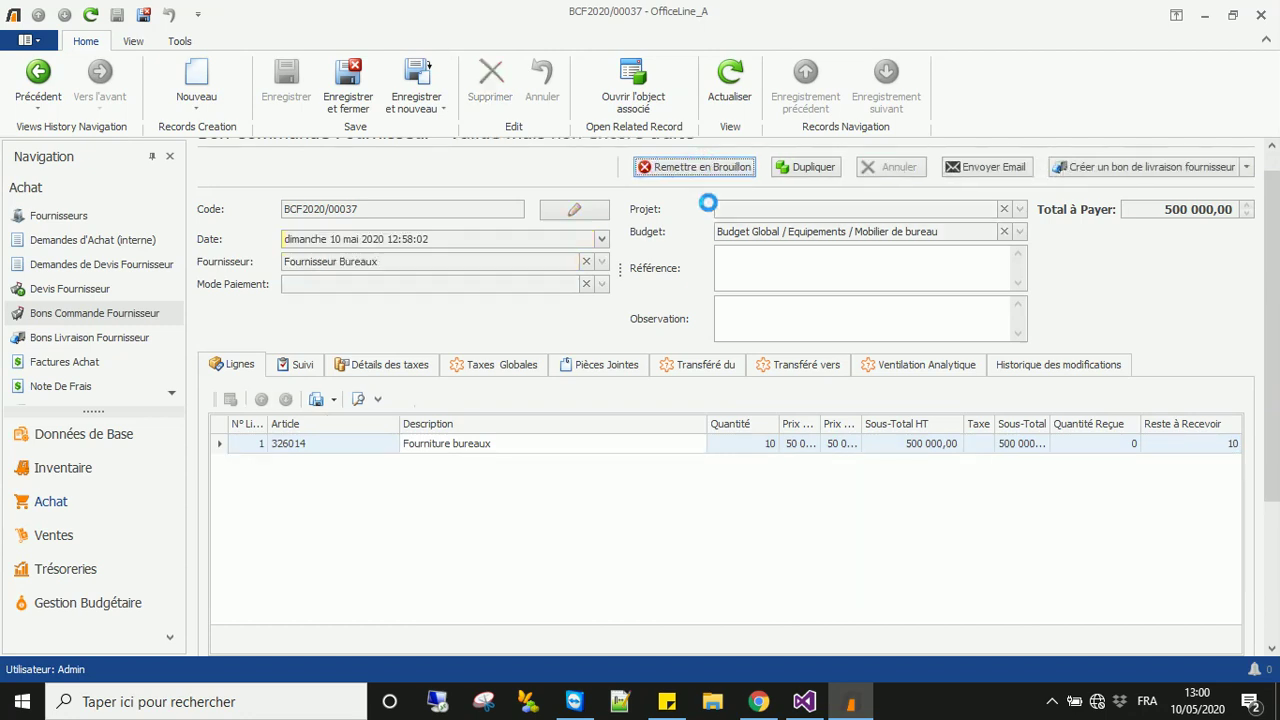
Open the purchase order's engagement record in budget management and examine its budget, amount and linked document.
left_click(62, 610)
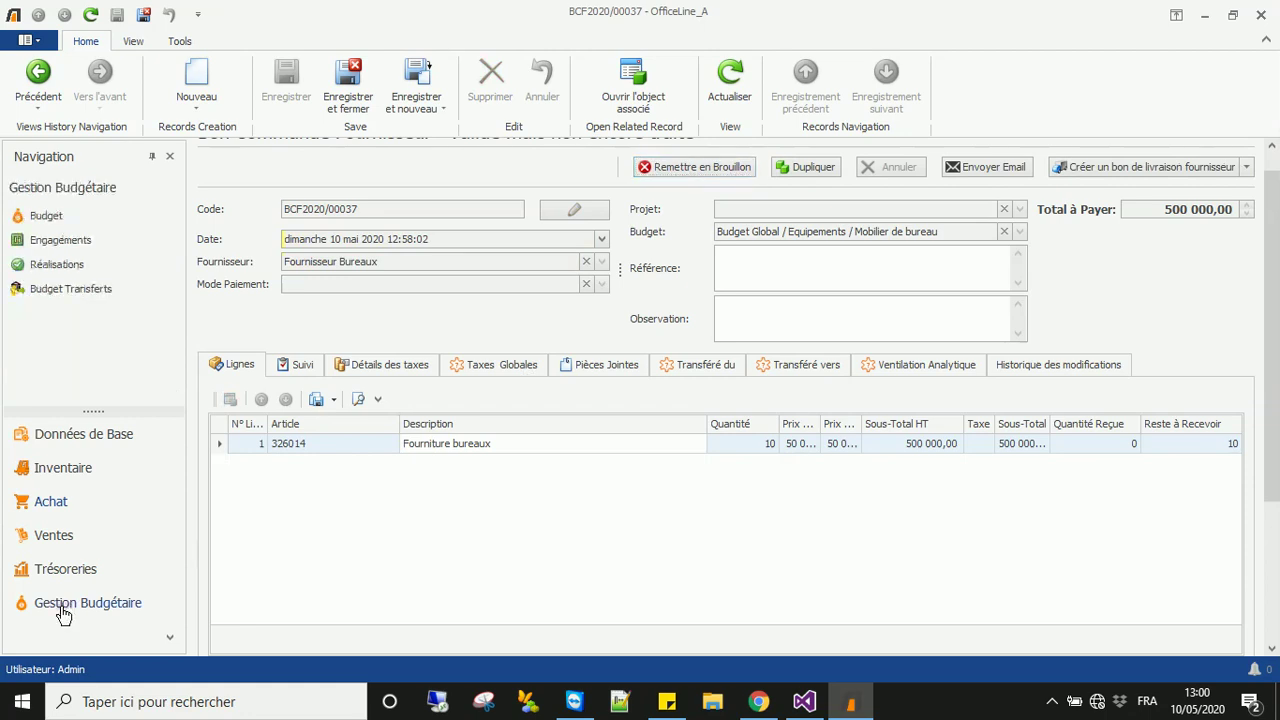
left_click(86, 250)
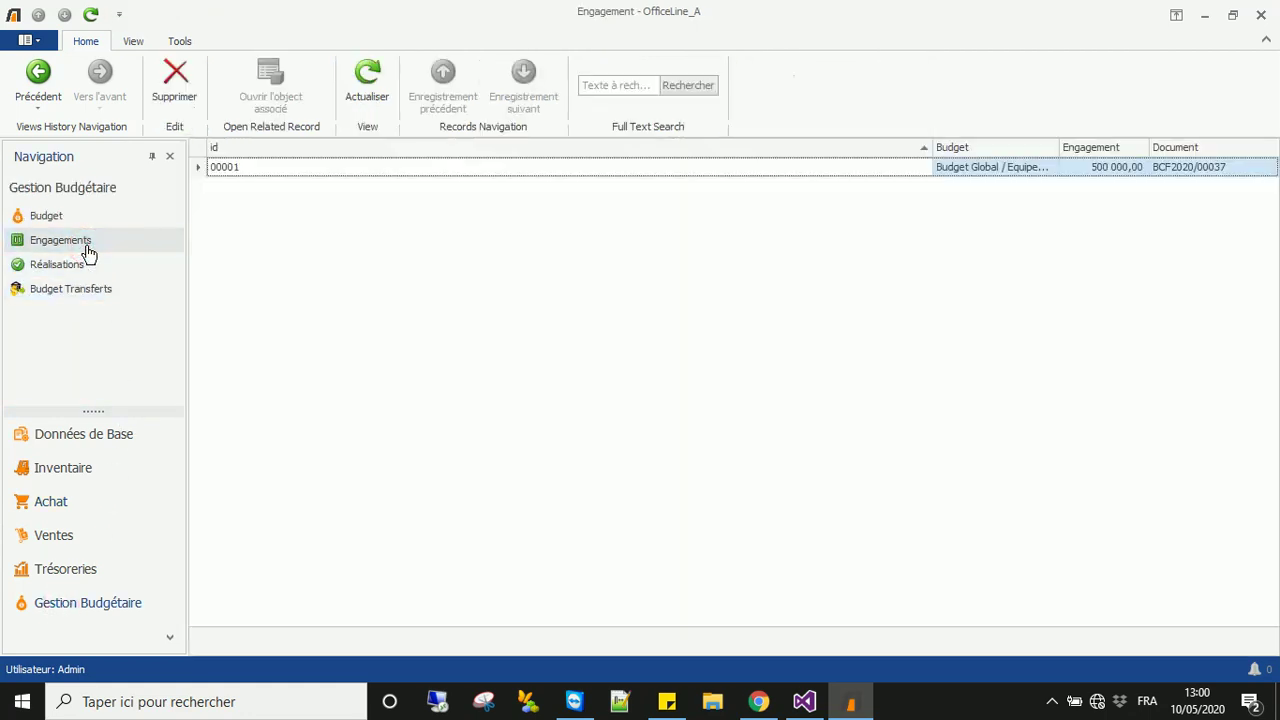
double_click(556, 169)
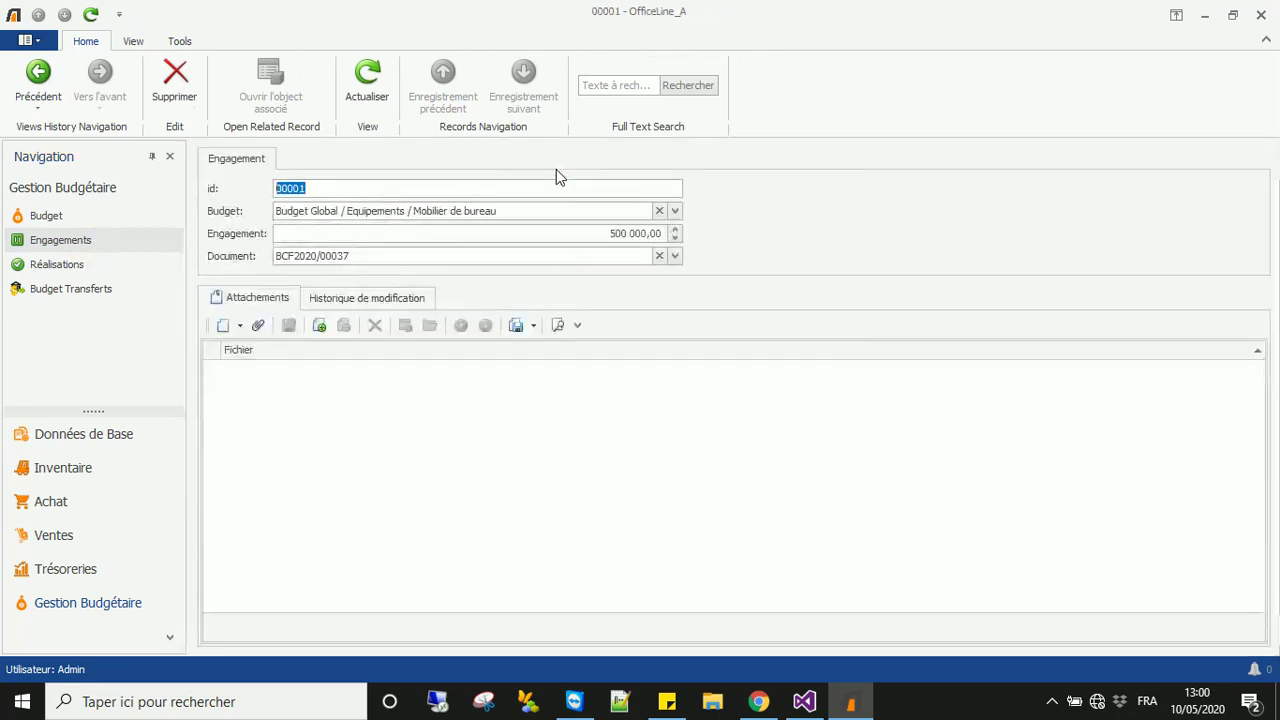
left_click(372, 193)
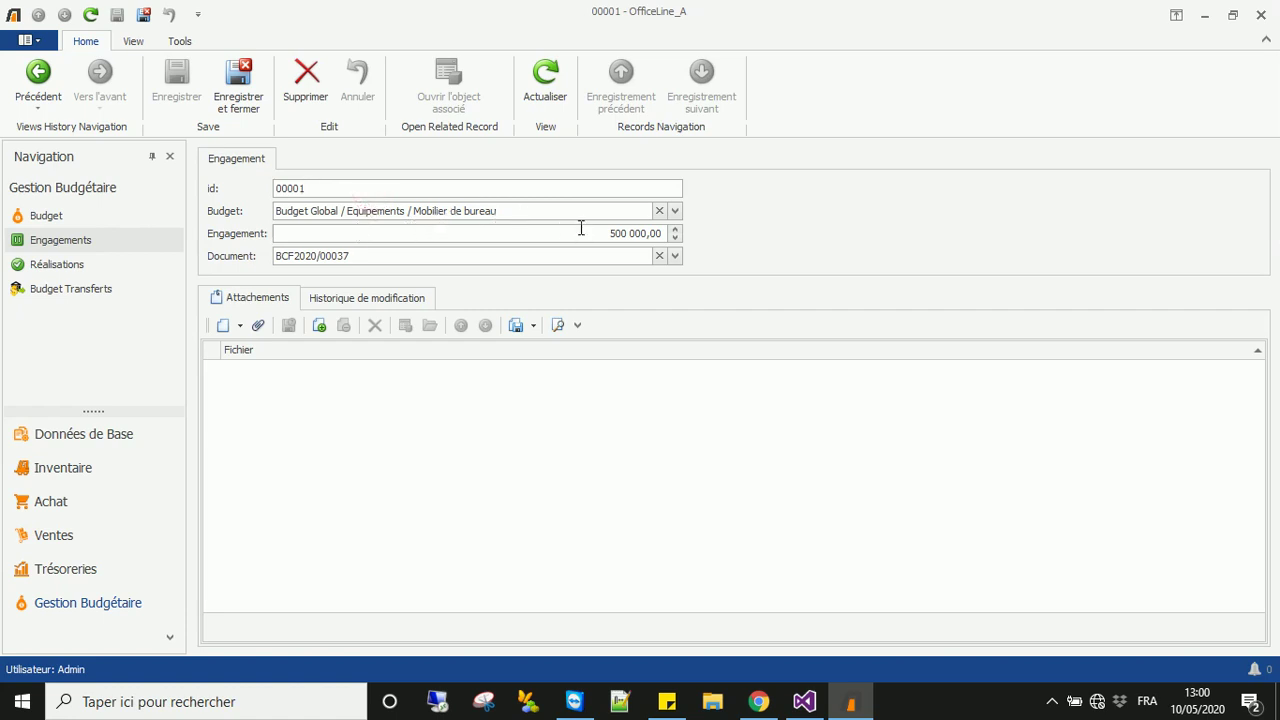
left_click_drag(583, 233, 664, 233)
left_click(664, 233)
left_click(322, 260)
left_click(322, 260)
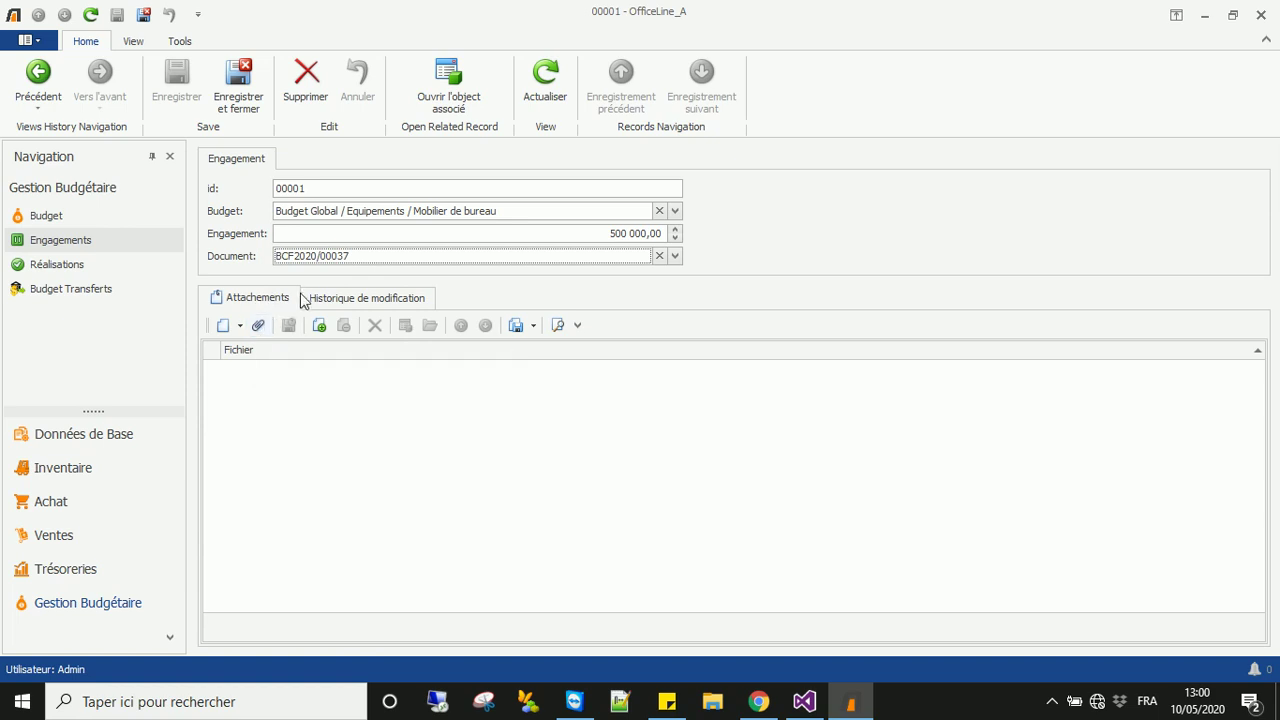
Open the Mobilier de bureau sub-budget under Equipements and examine its engagements, committed amount and remaining balance.
left_click(59, 217)
left_click(217, 185)
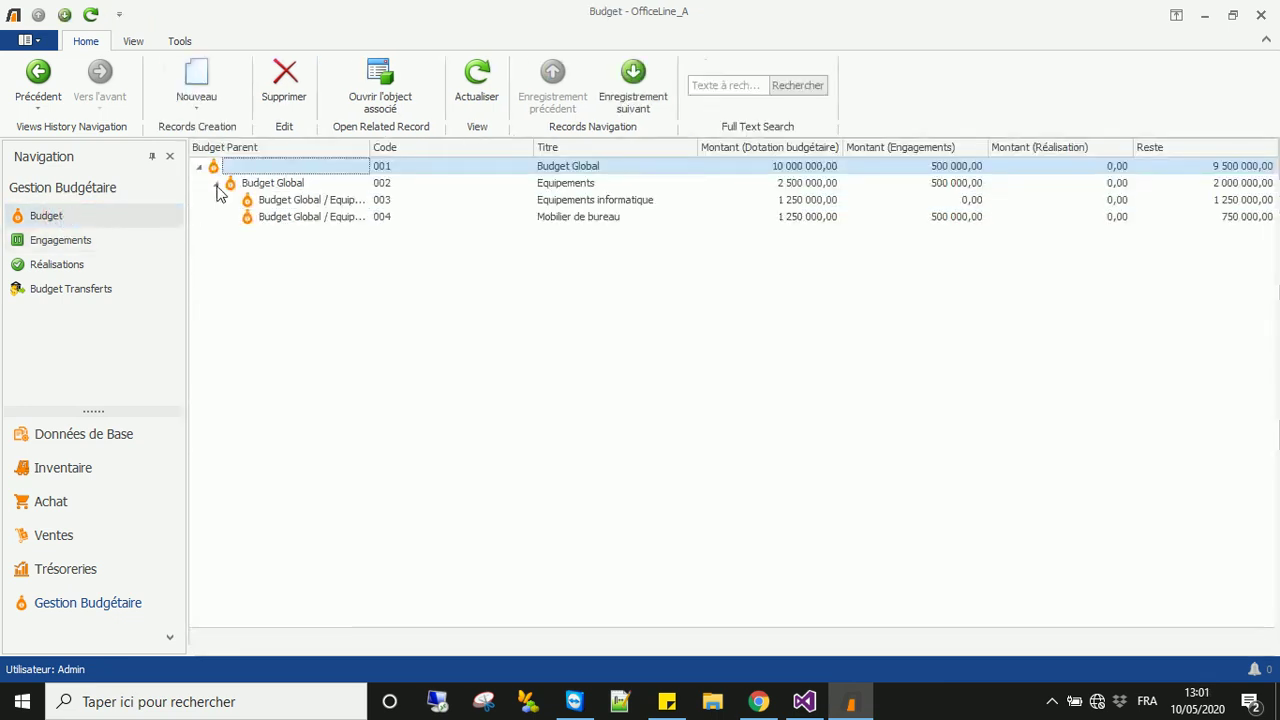
double_click(577, 217)
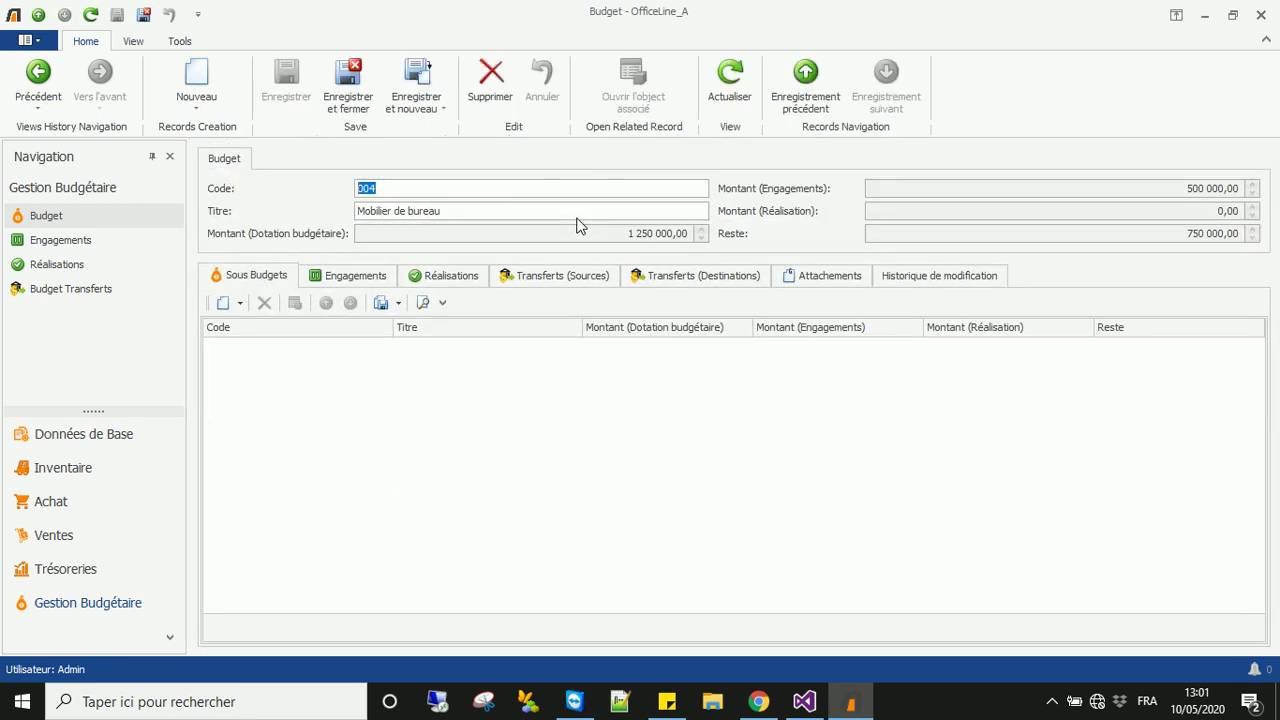
left_click(345, 279)
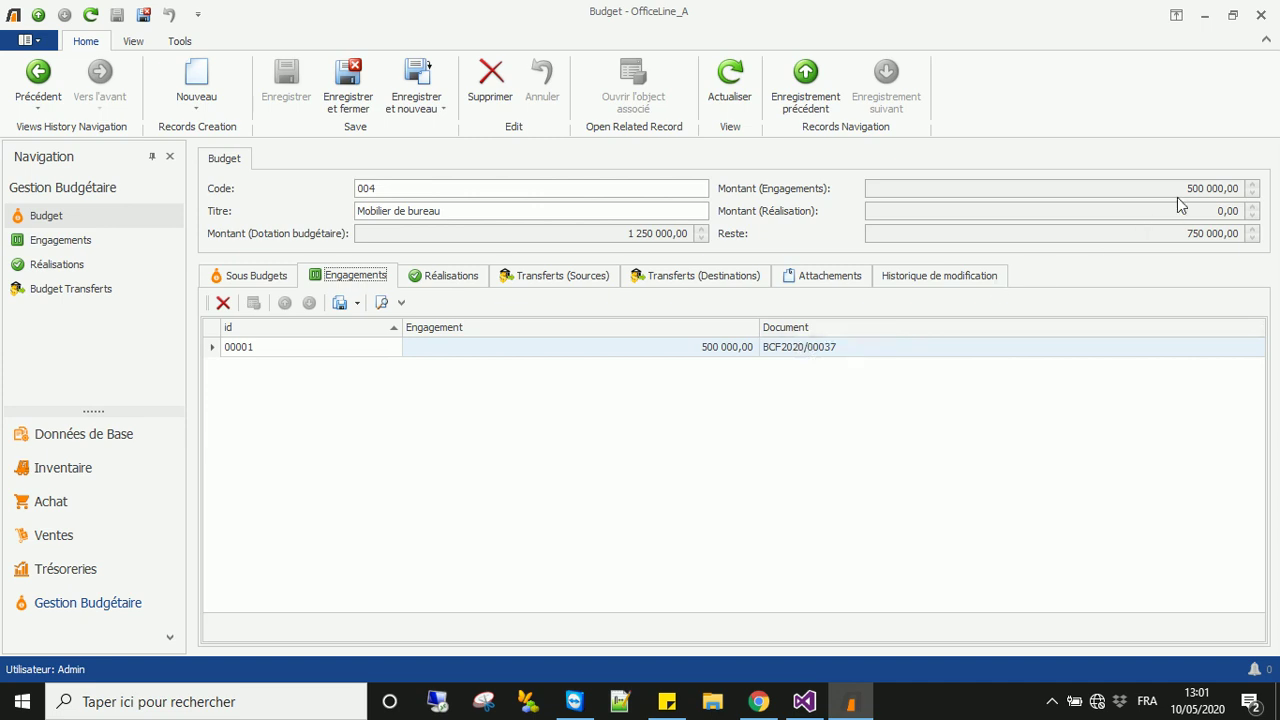
left_click_drag(1185, 187, 1243, 187)
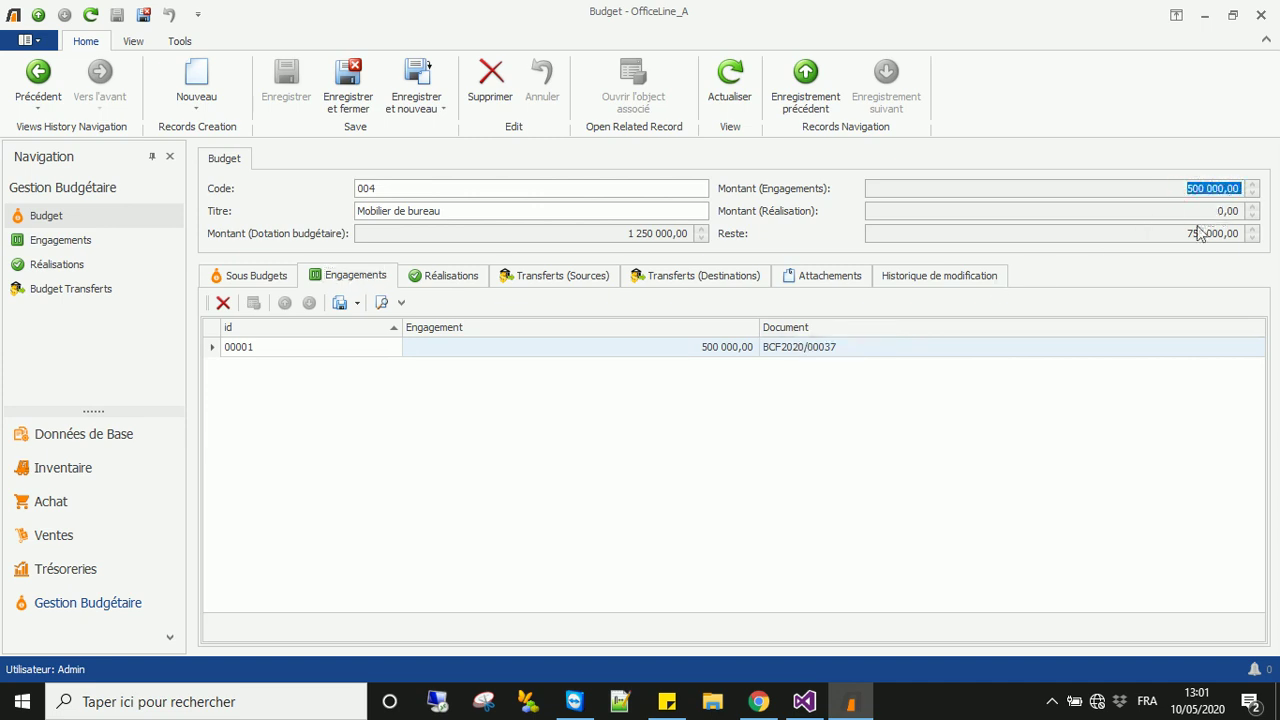
left_click_drag(1183, 233, 1242, 233)
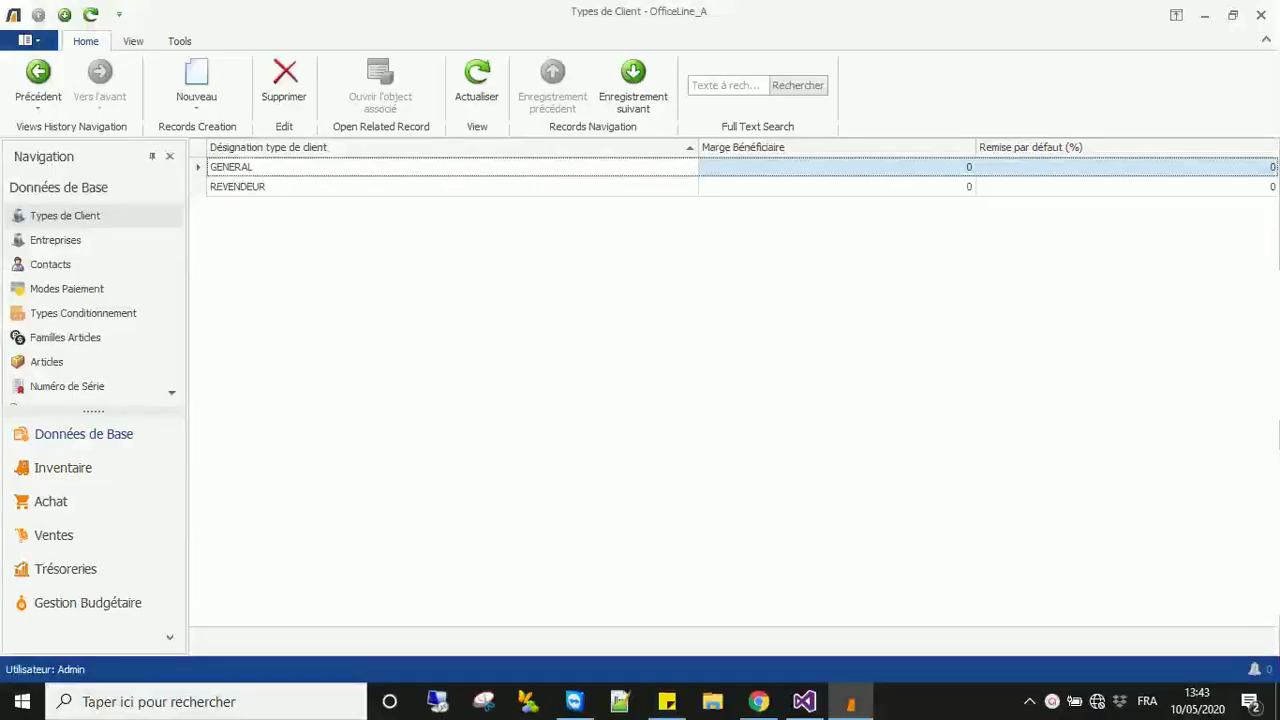
Open the latest validated Fournisseur Bureaux purchase order, create a purchase invoice for all its lines, and validate the invoice.
left_click(52, 506)
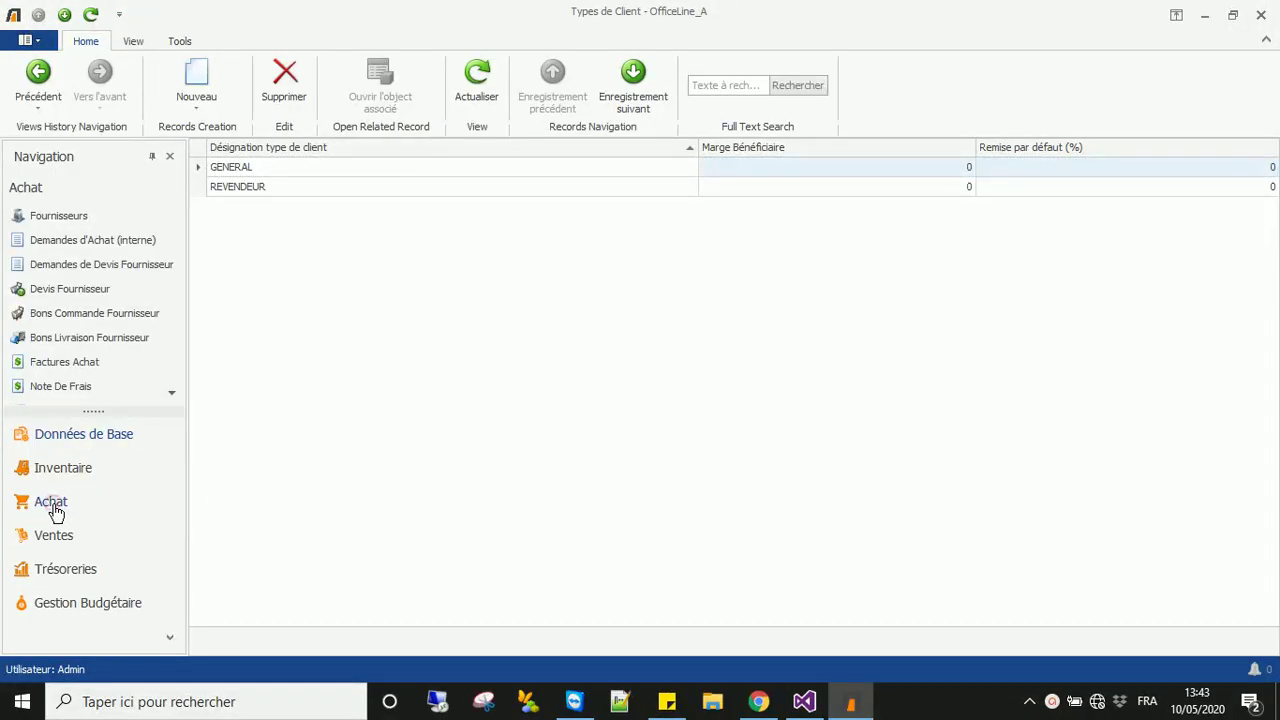
left_click(94, 314)
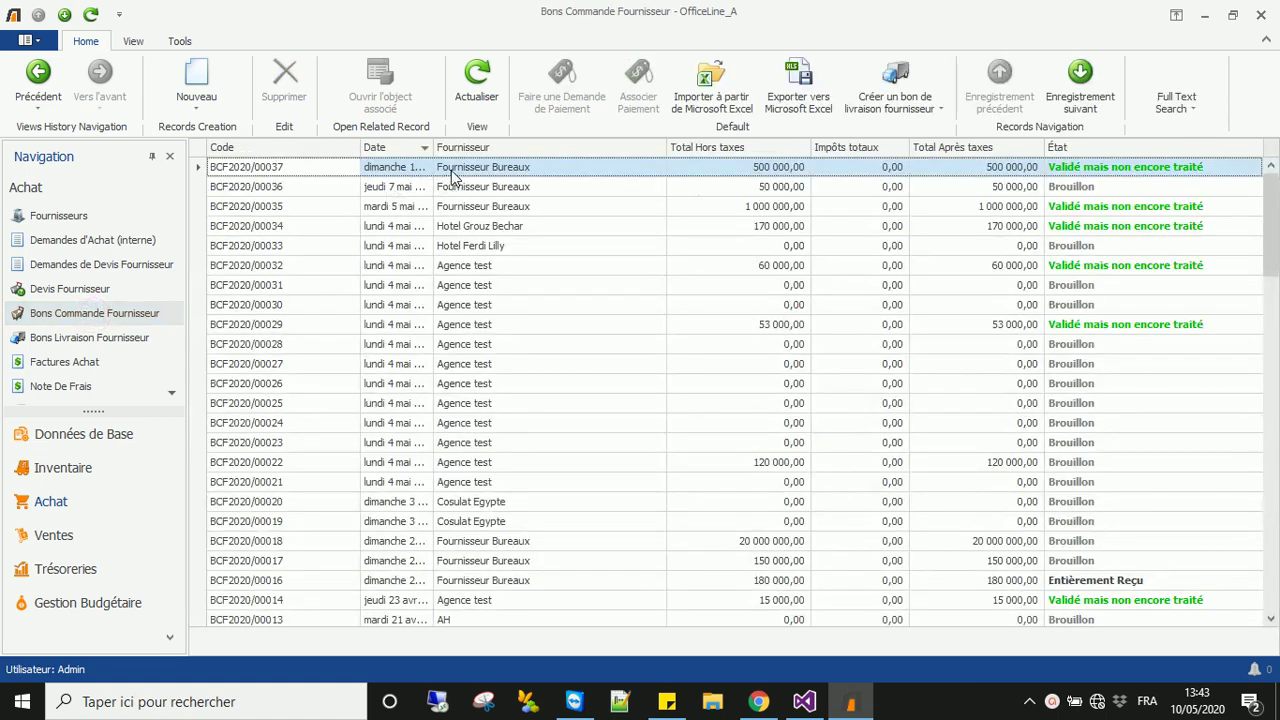
left_click(452, 169)
double_click(1203, 160)
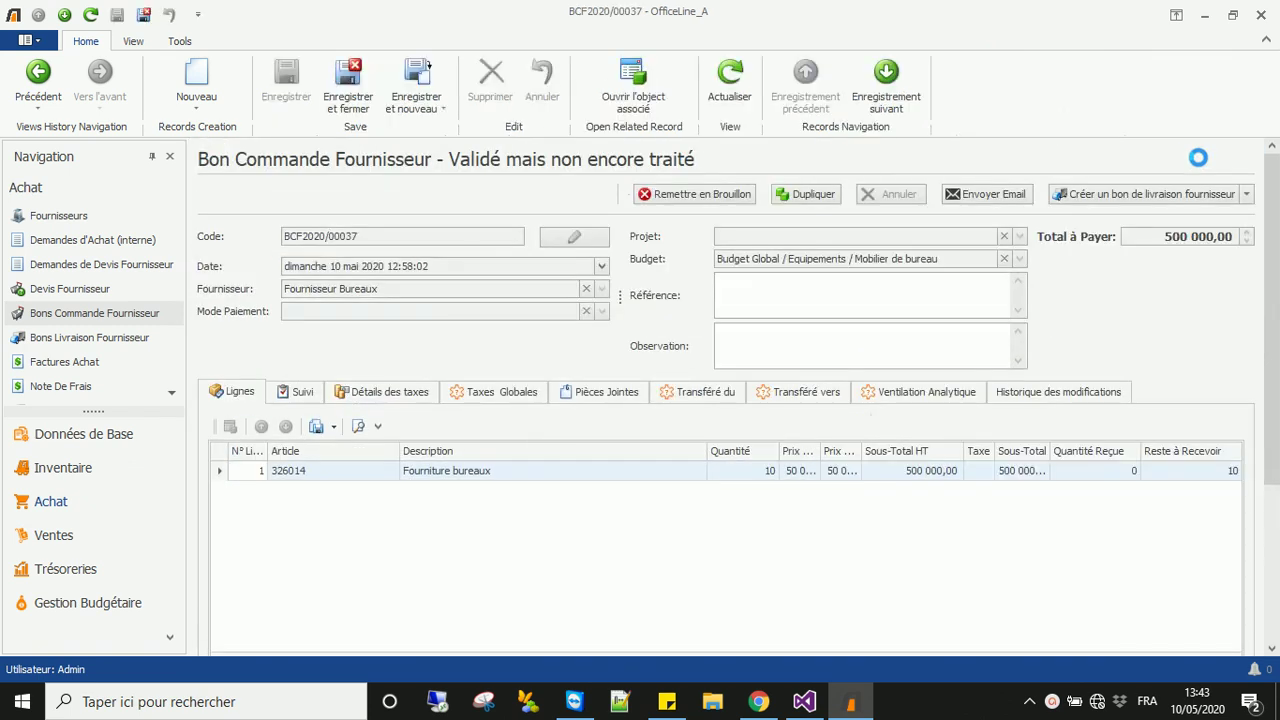
left_click(1247, 194)
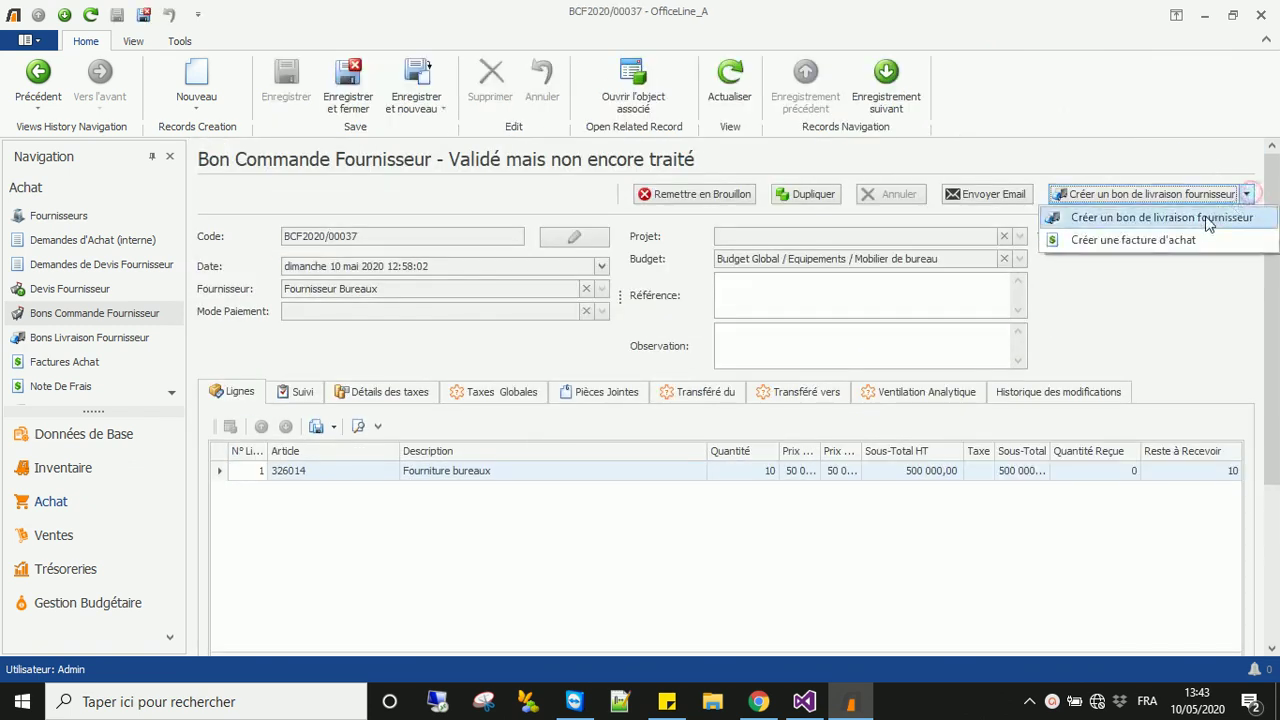
left_click(1176, 237)
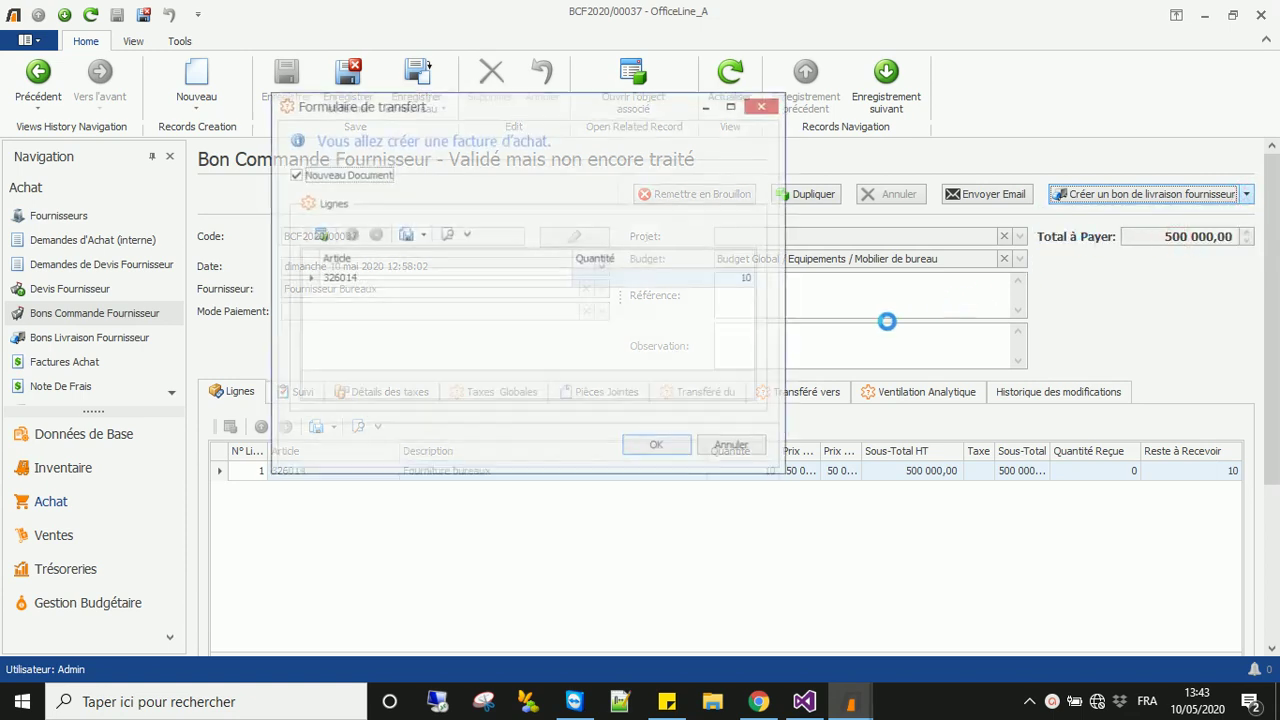
left_click(657, 449)
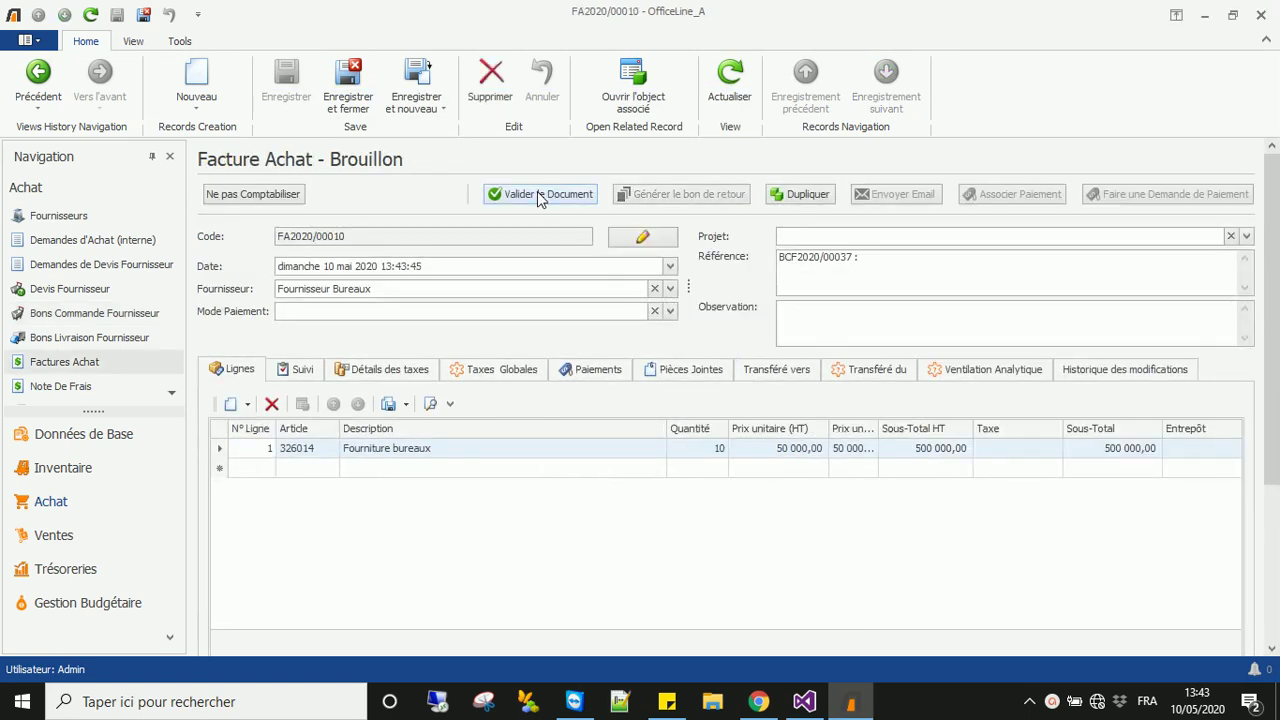
left_click(537, 194)
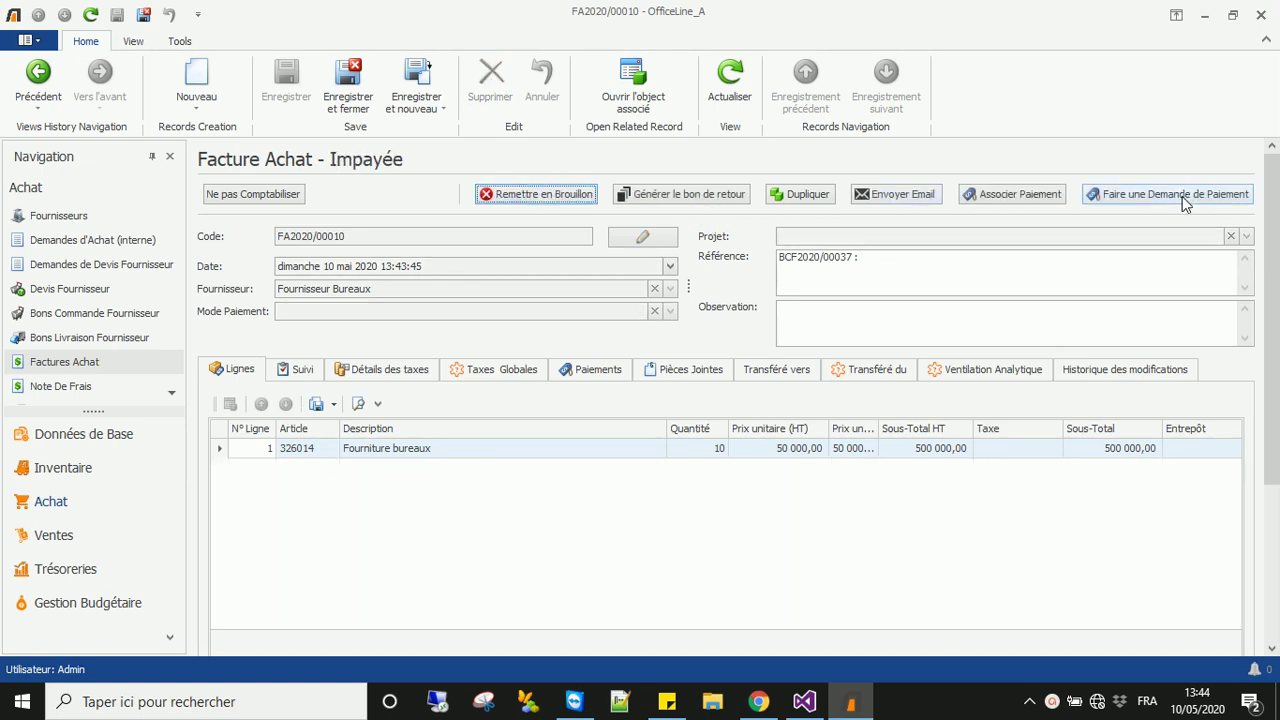
Create a payment request from the purchase invoice with Admin as Financier and Chèque certifié as payment mode.
left_click(1185, 200)
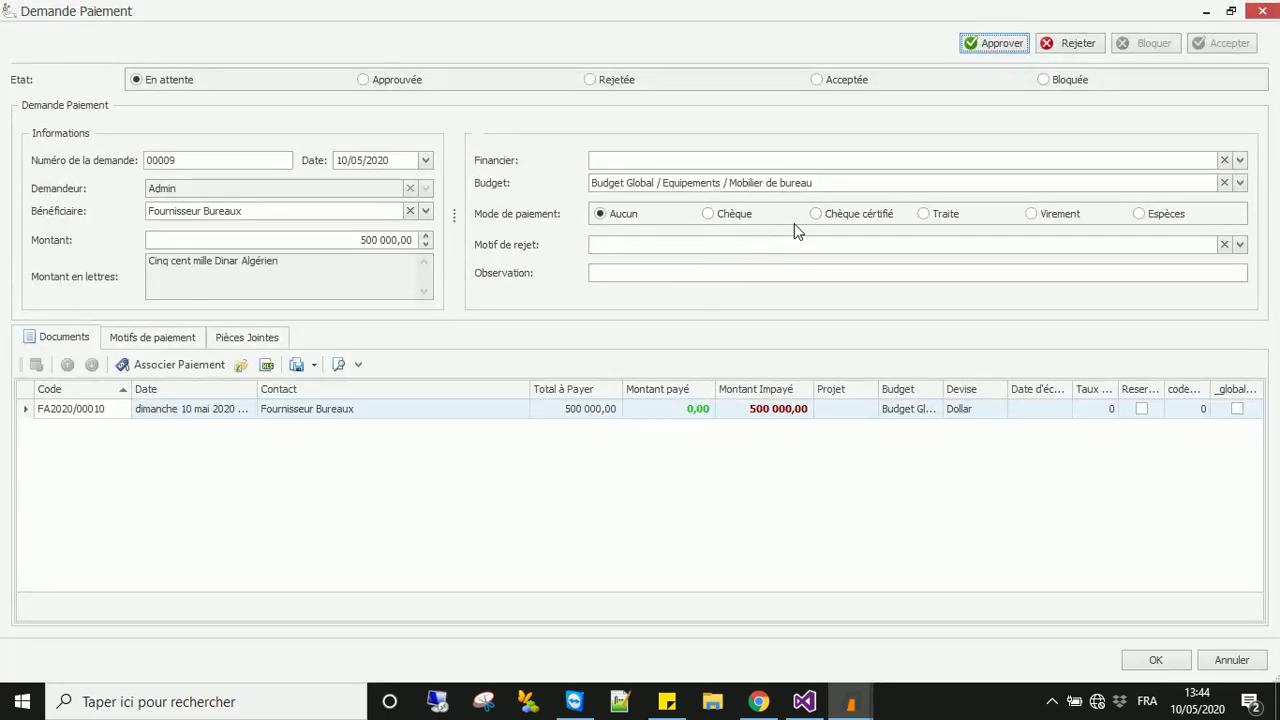
left_click(1240, 161)
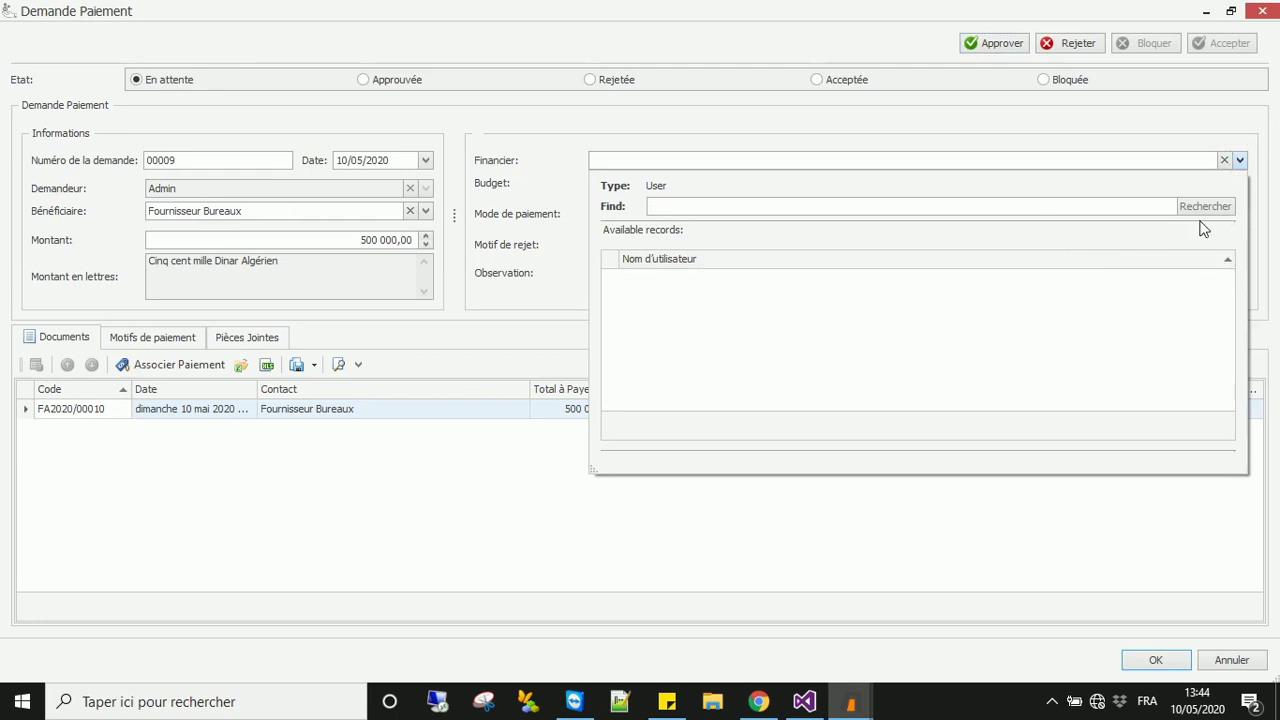
left_click(1204, 207)
left_click(683, 338)
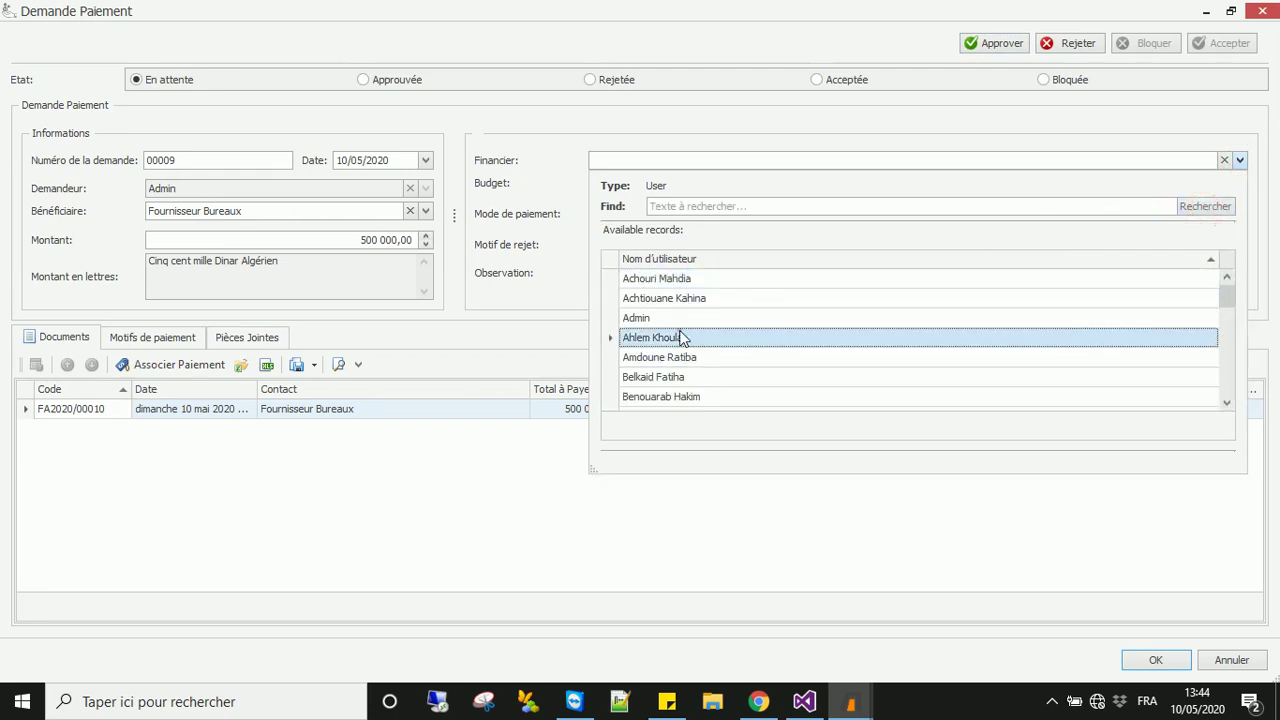
double_click(683, 338)
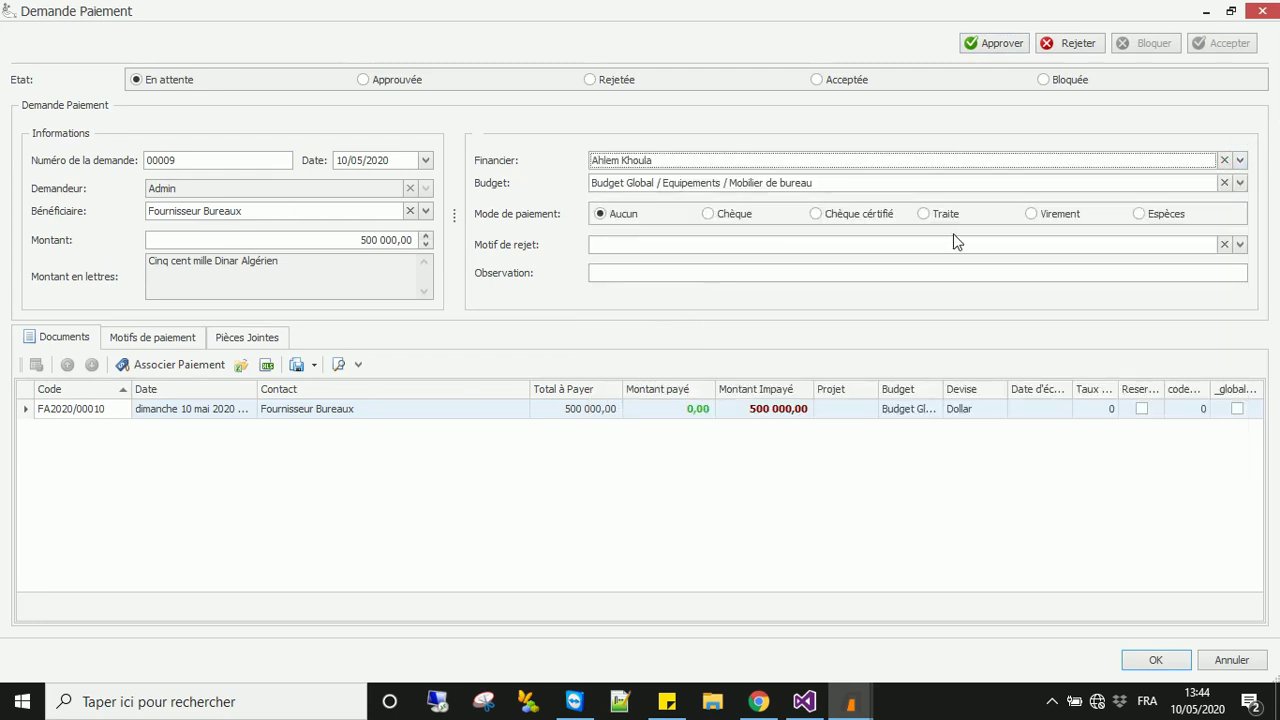
left_click(1239, 160)
double_click(724, 318)
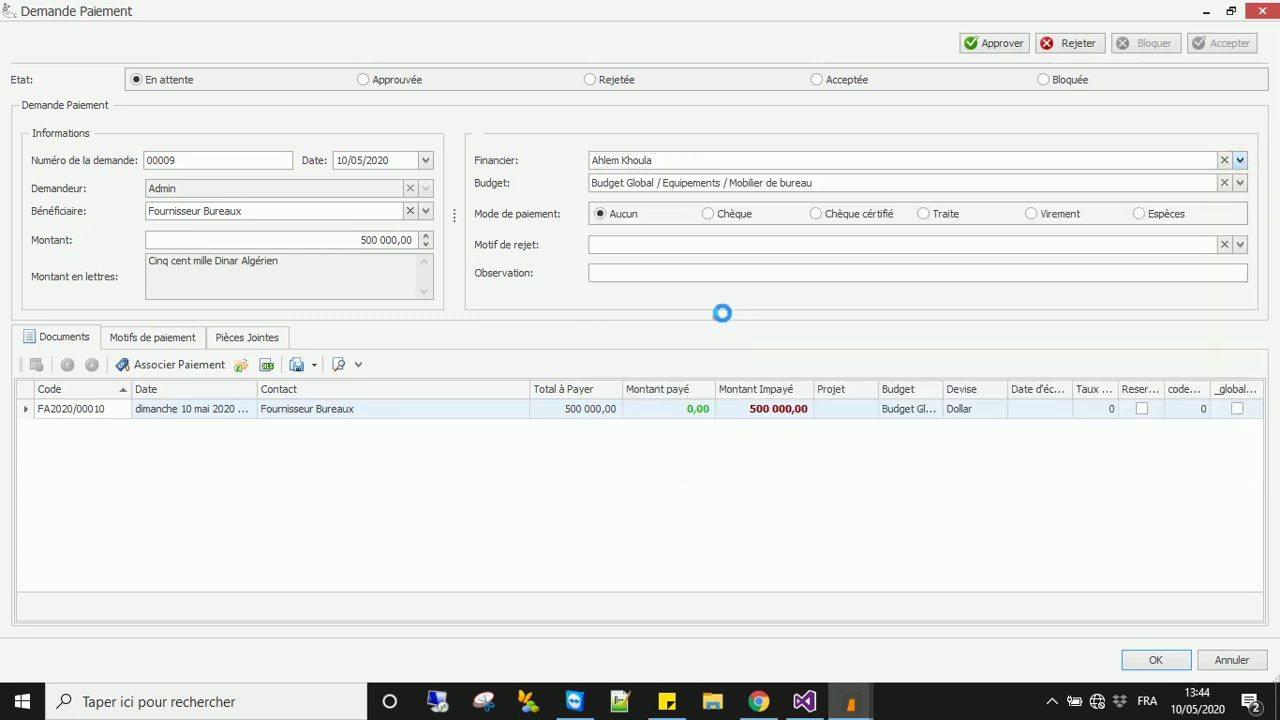
left_click(818, 214)
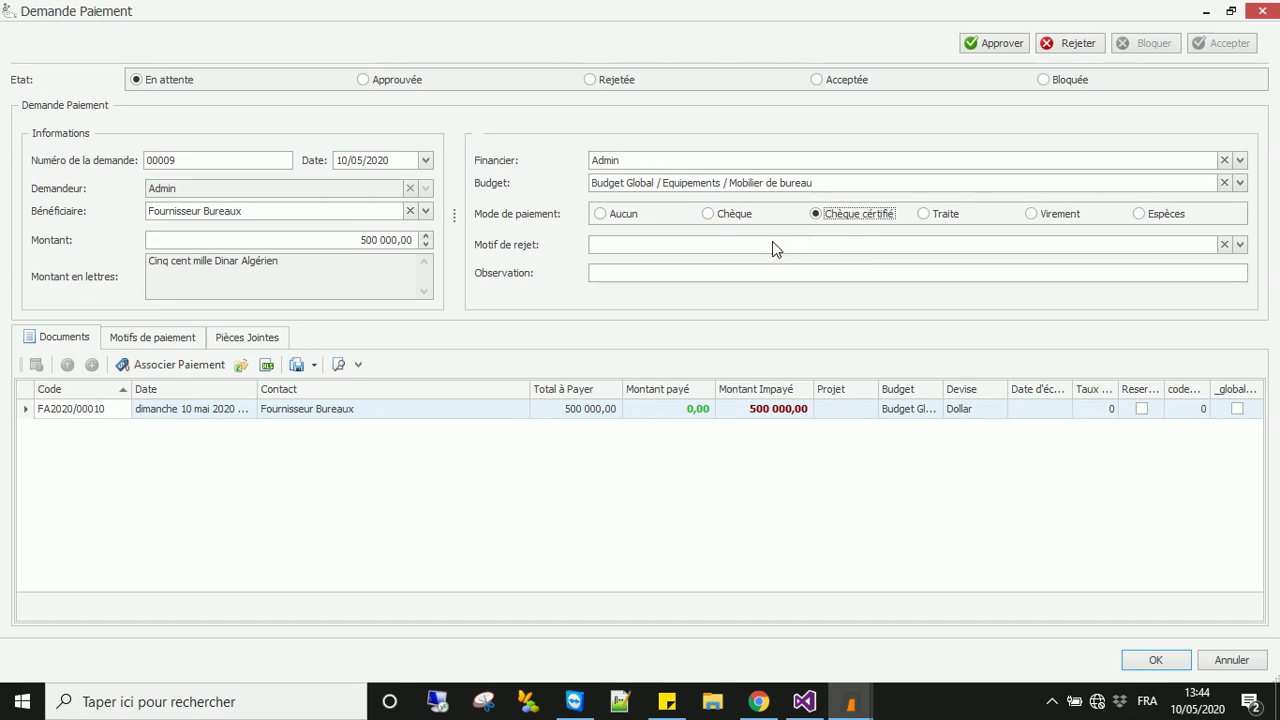
left_click(1156, 662)
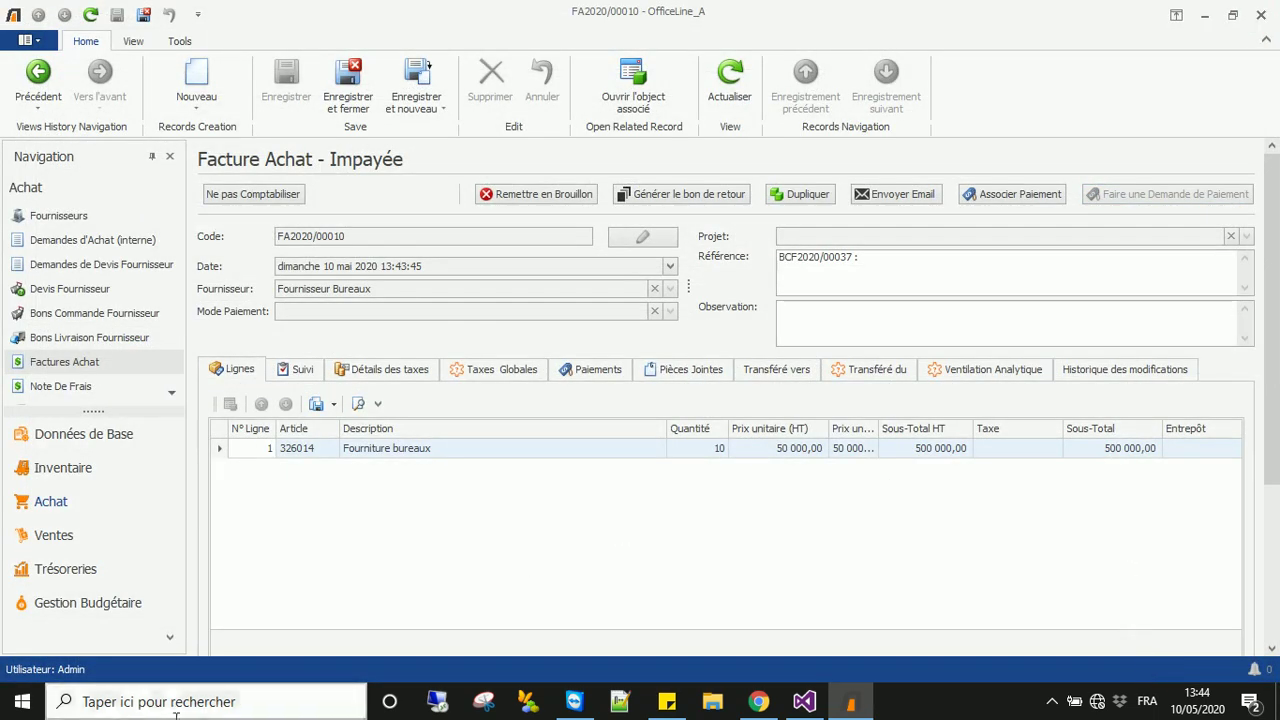
Open the new pending Fournisseur Bureaux payment request in Trésoreries, and approve and accept it.
left_click(65, 569)
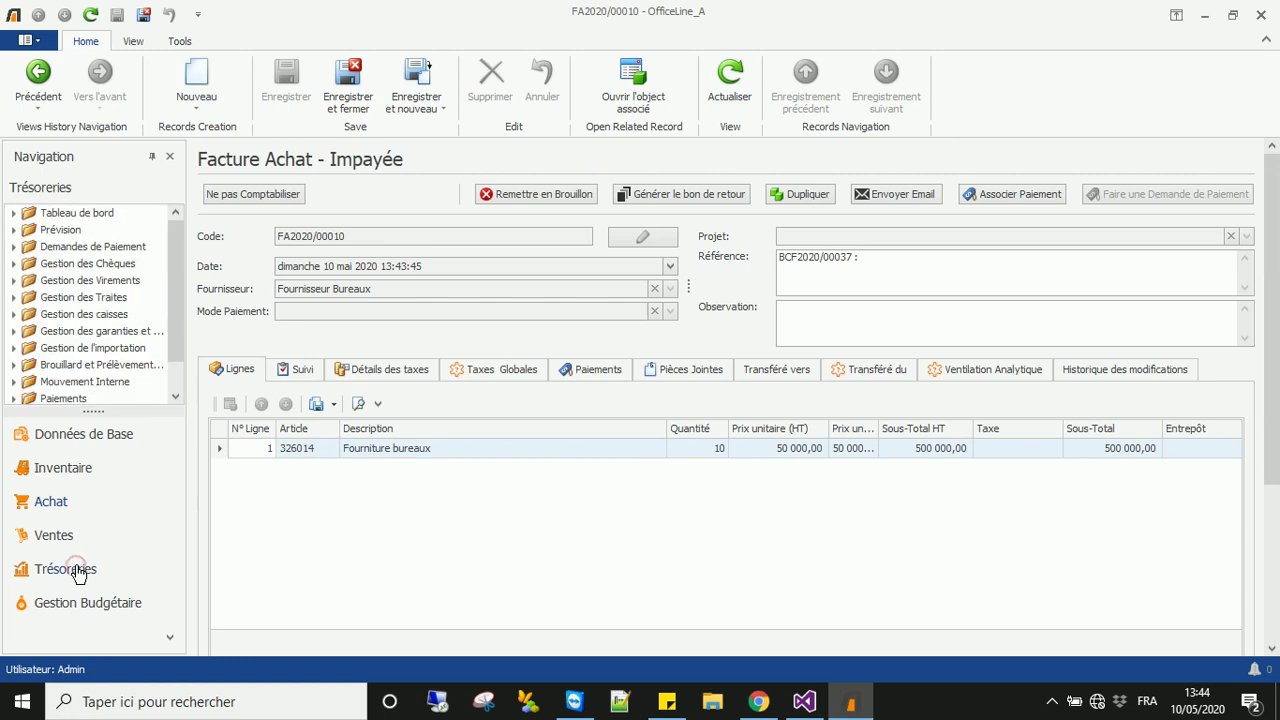
left_click(14, 247)
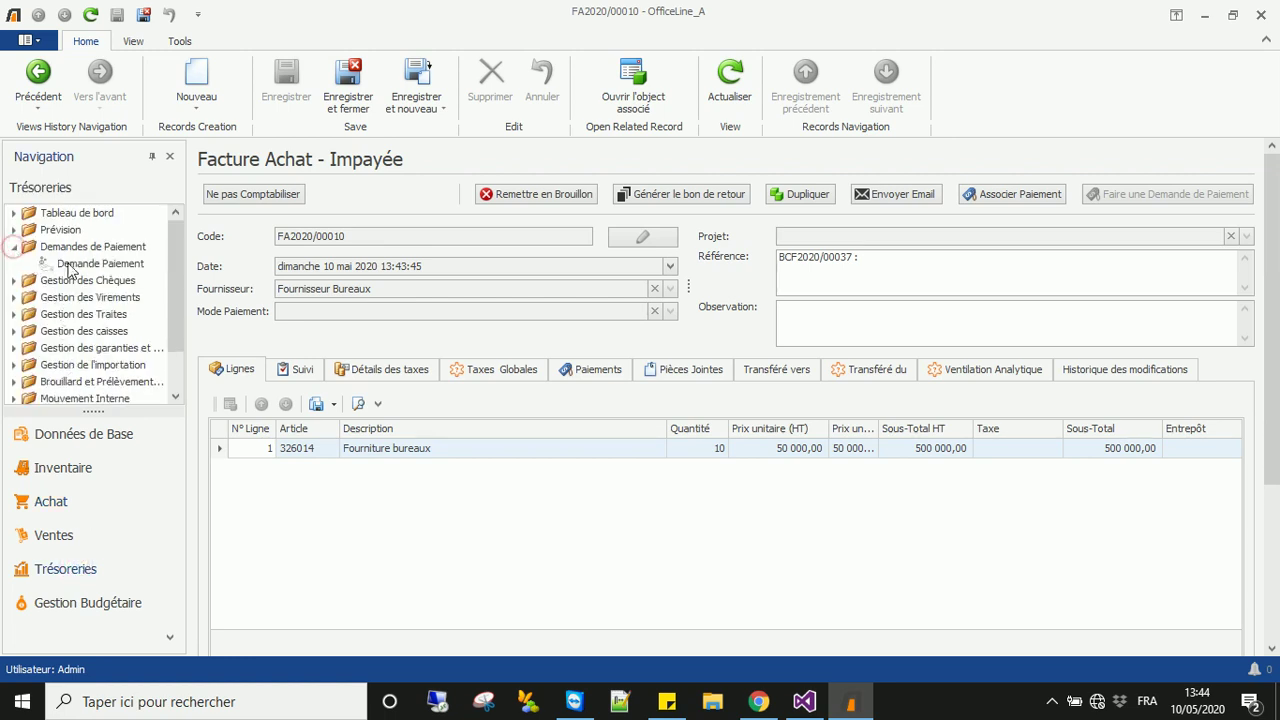
left_click(100, 263)
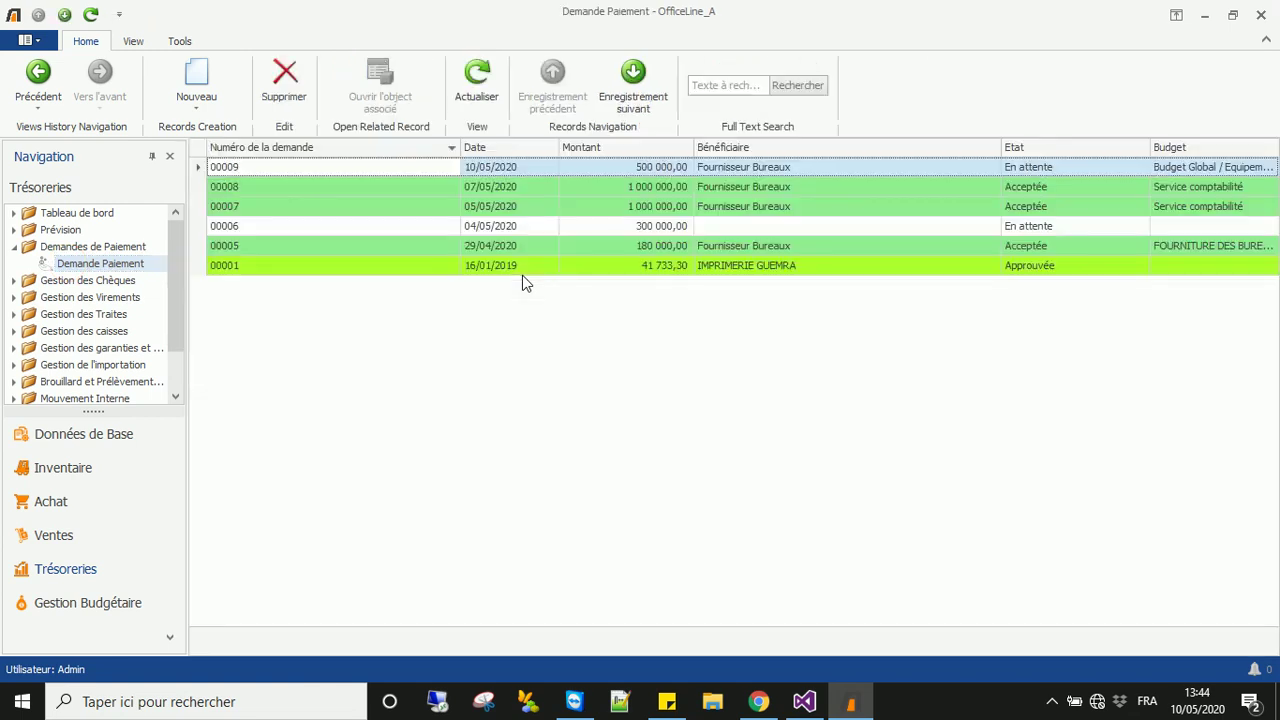
left_click(500, 168)
double_click(500, 168)
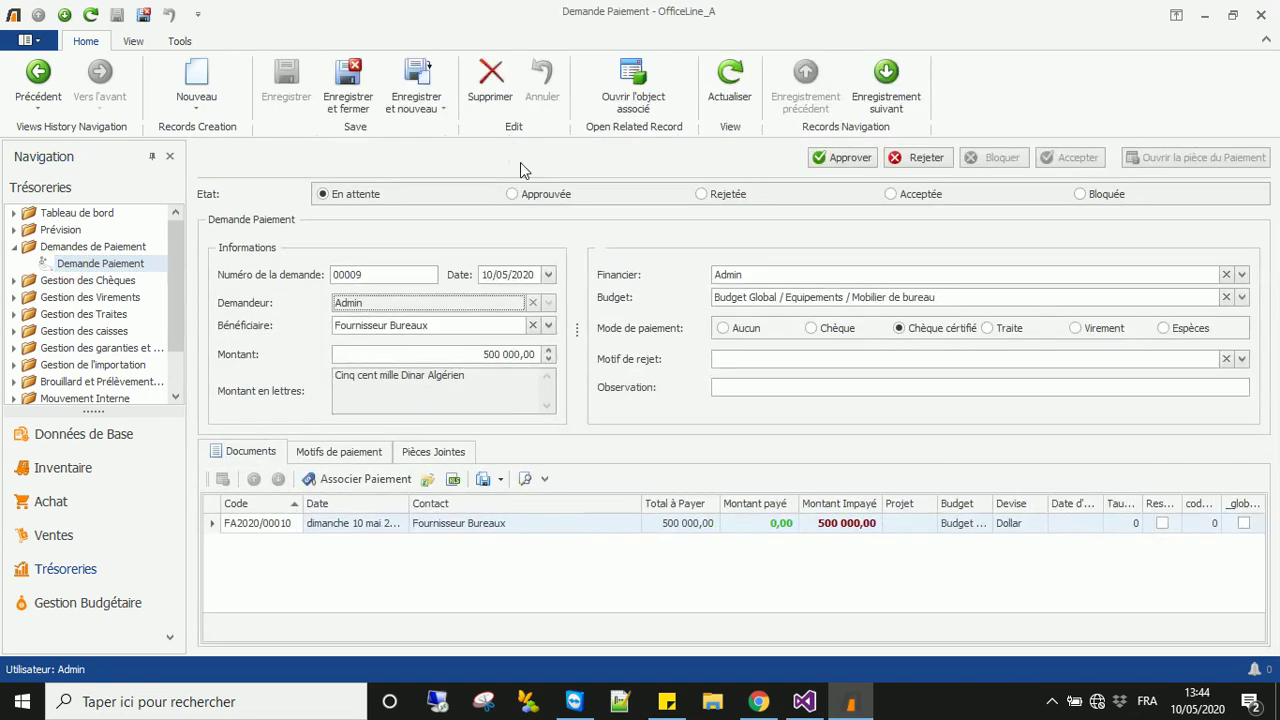
left_click(846, 160)
left_click(598, 373)
left_click(1062, 158)
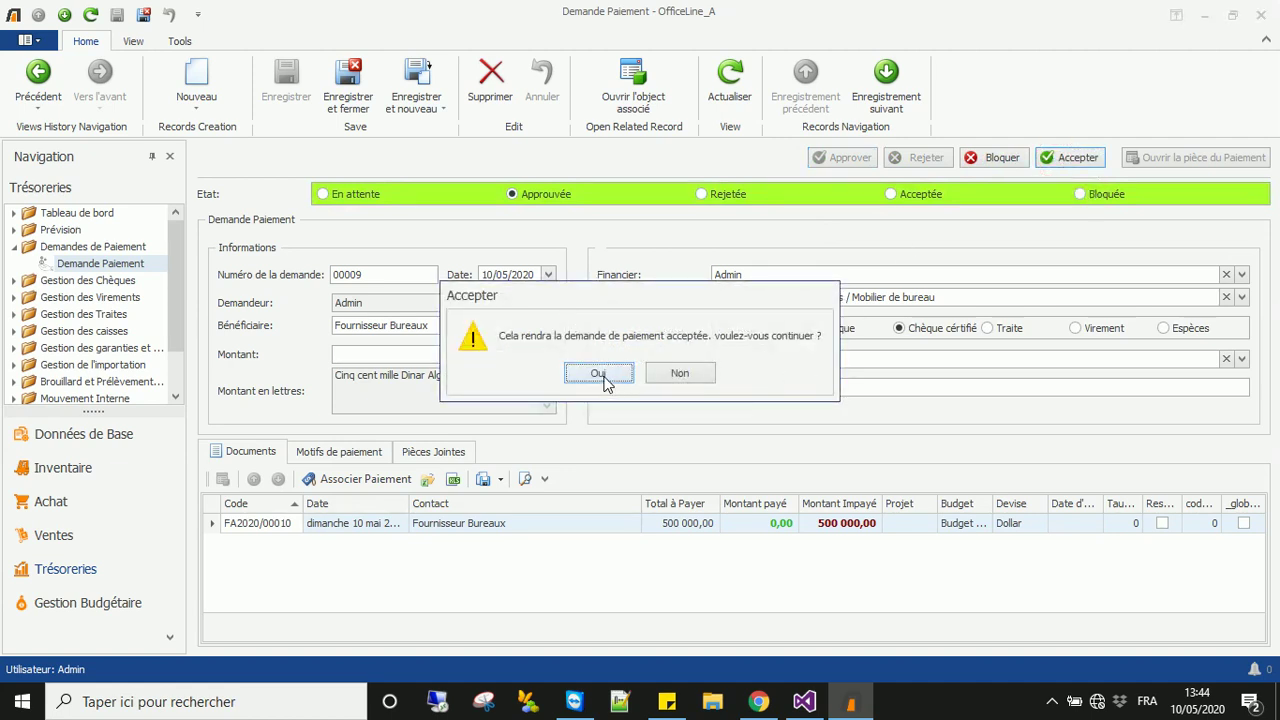
left_click(598, 374)
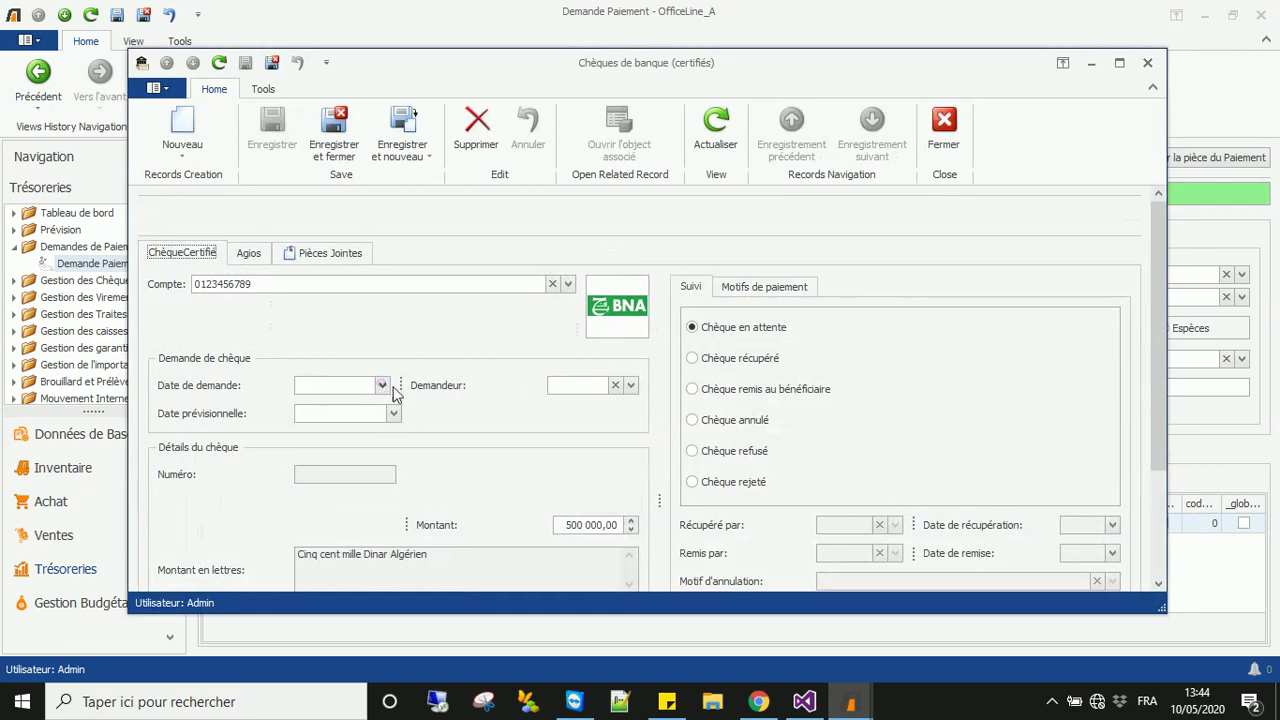
Set the certified cheque's request date and expected date to 09/05/2020 and choose the requester.
left_click(384, 387)
left_click(487, 488)
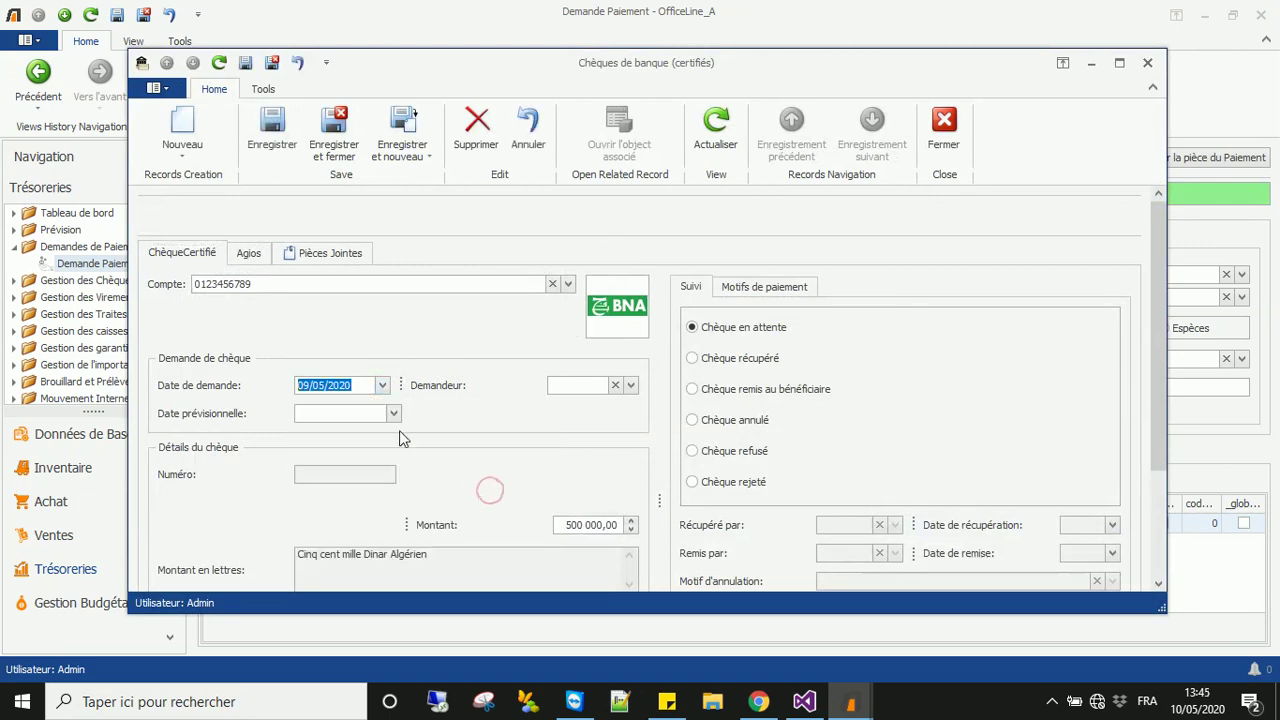
left_click(393, 413)
left_click(487, 515)
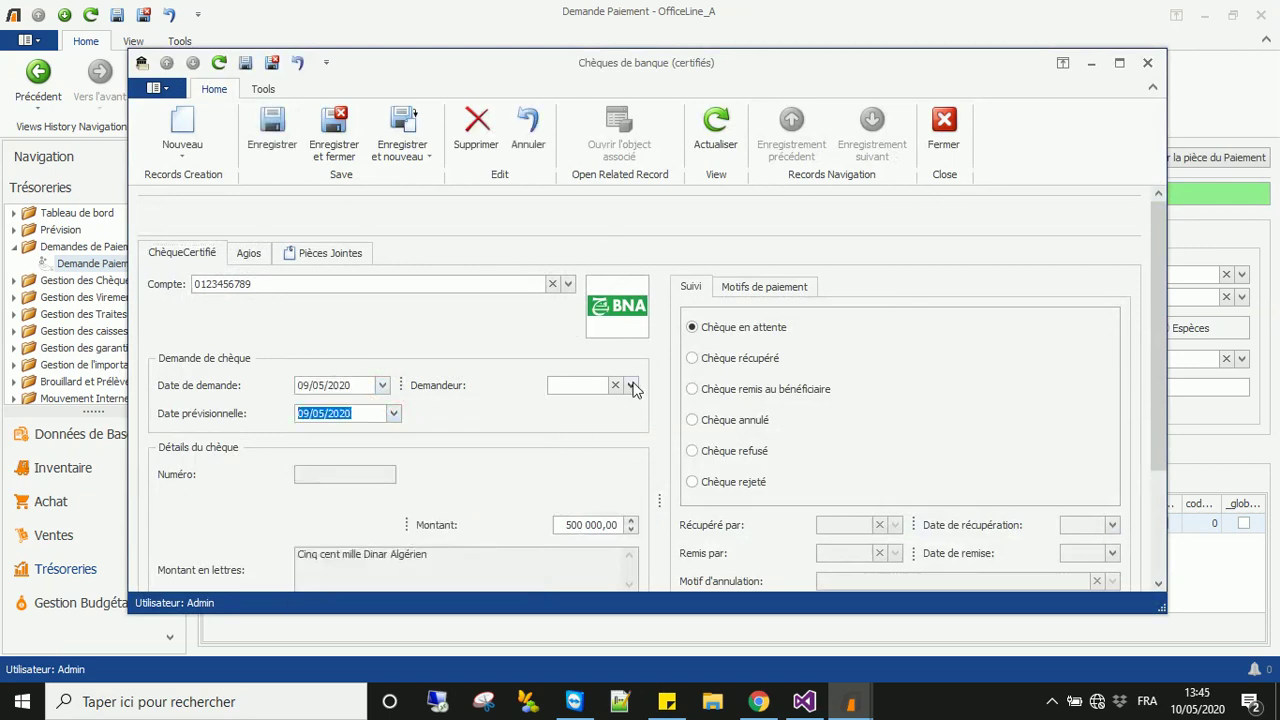
left_click(632, 386)
left_click(668, 261)
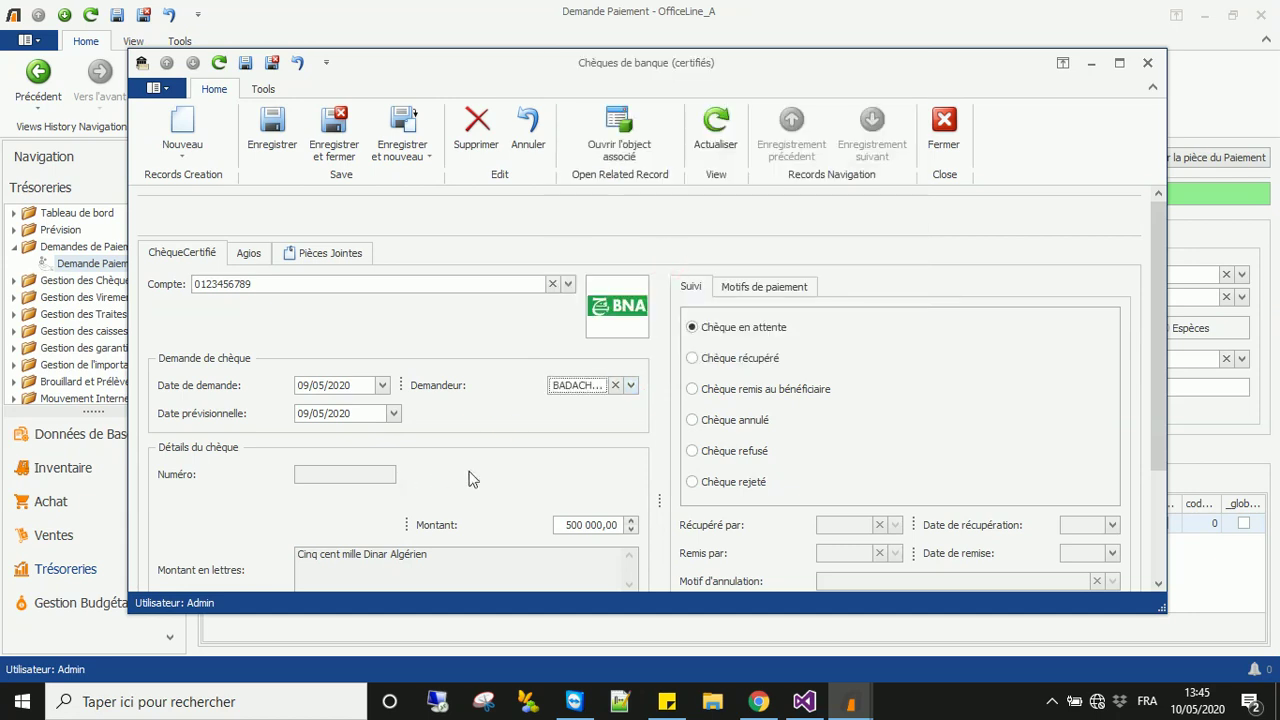
Mark the certified cheque as Chèque remis au bénéficiaire and give it number 123.
left_click(745, 389)
left_click(349, 471)
type("123")
Set AD CONCEPT as the cheque's collector, choose who handed it over, date both events 10/05/2020, and save and close the cheque.
scroll(491, 464, "down", 2)
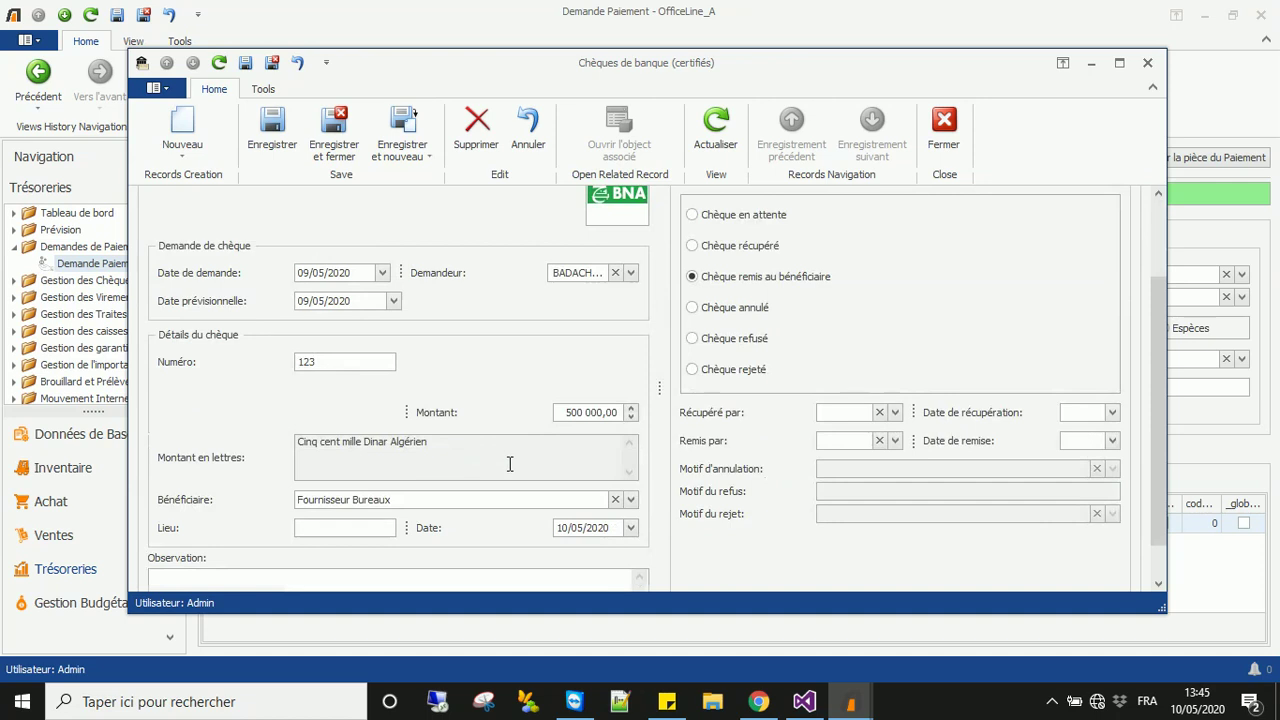
left_click(895, 412)
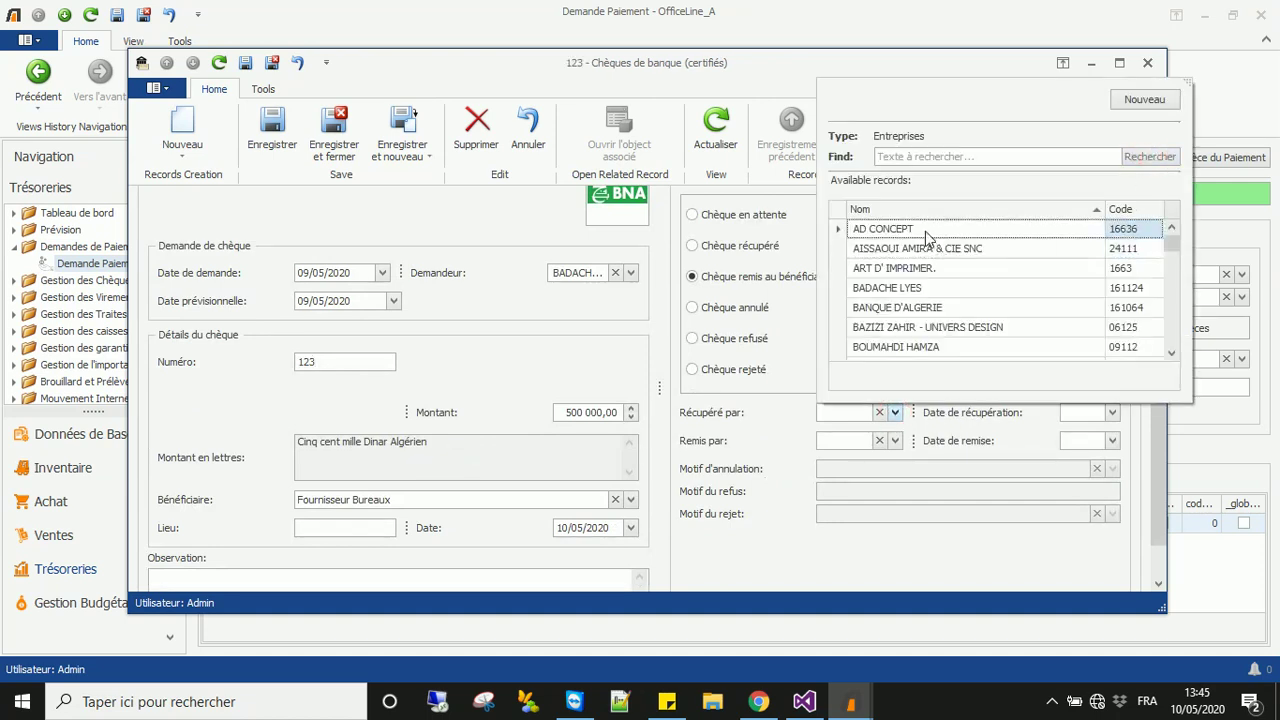
left_click(923, 234)
left_click(897, 446)
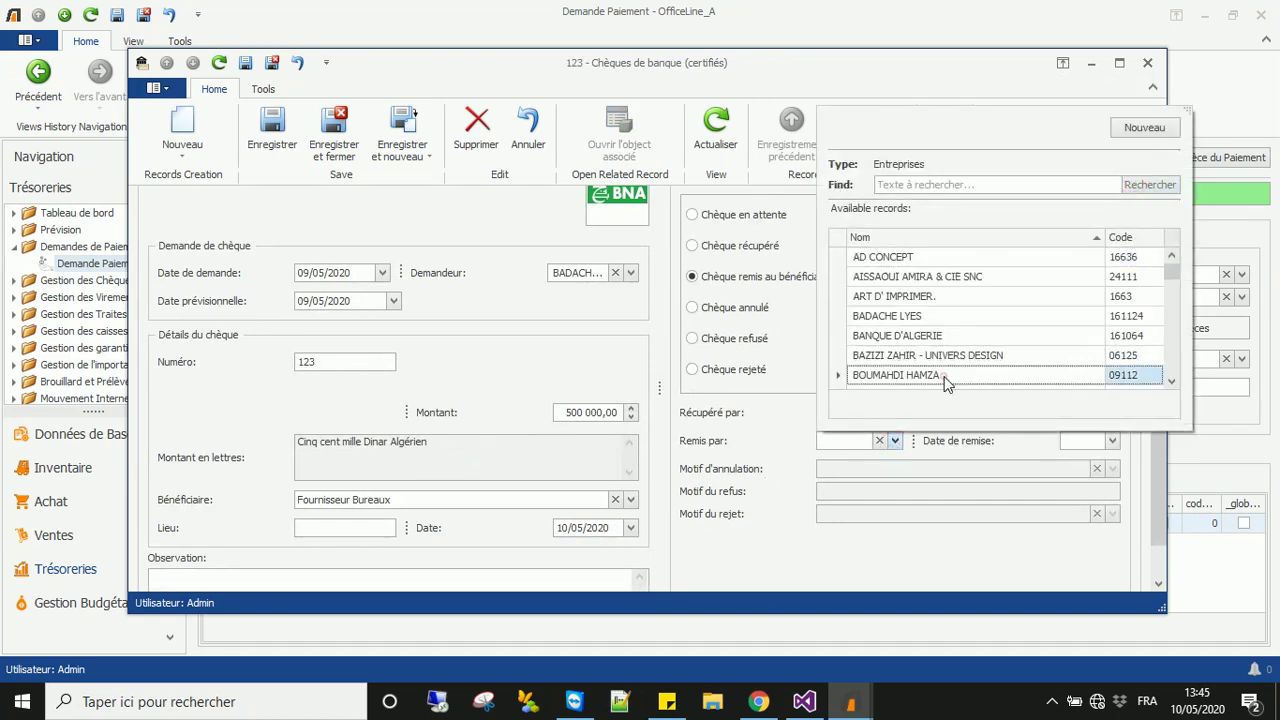
left_click(940, 375)
left_click(1112, 412)
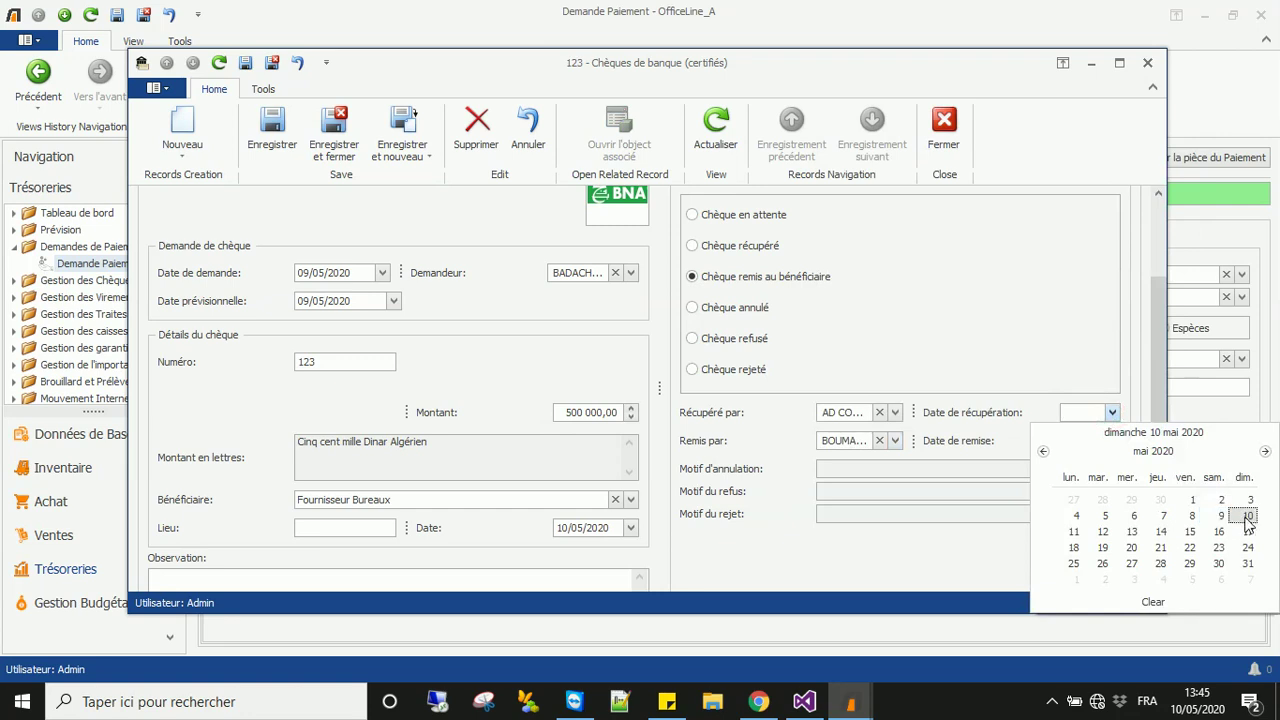
left_click(1248, 515)
left_click(1112, 440)
left_click(1248, 545)
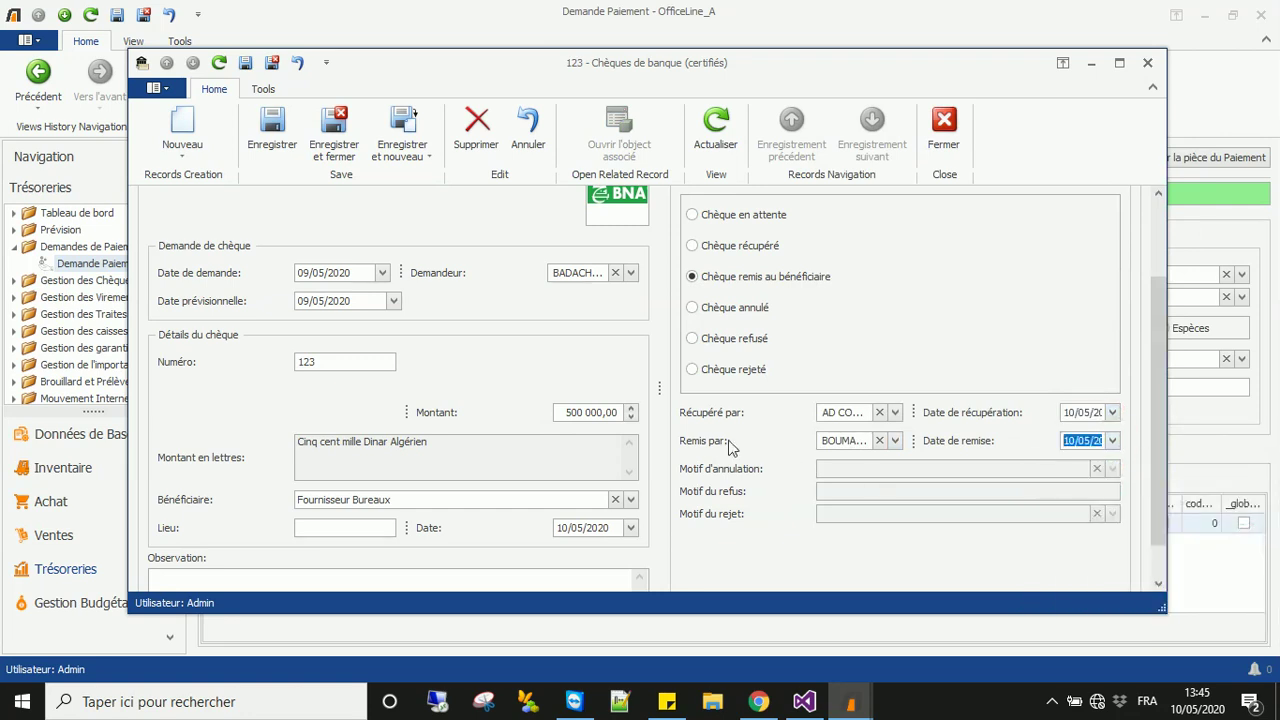
left_click(334, 135)
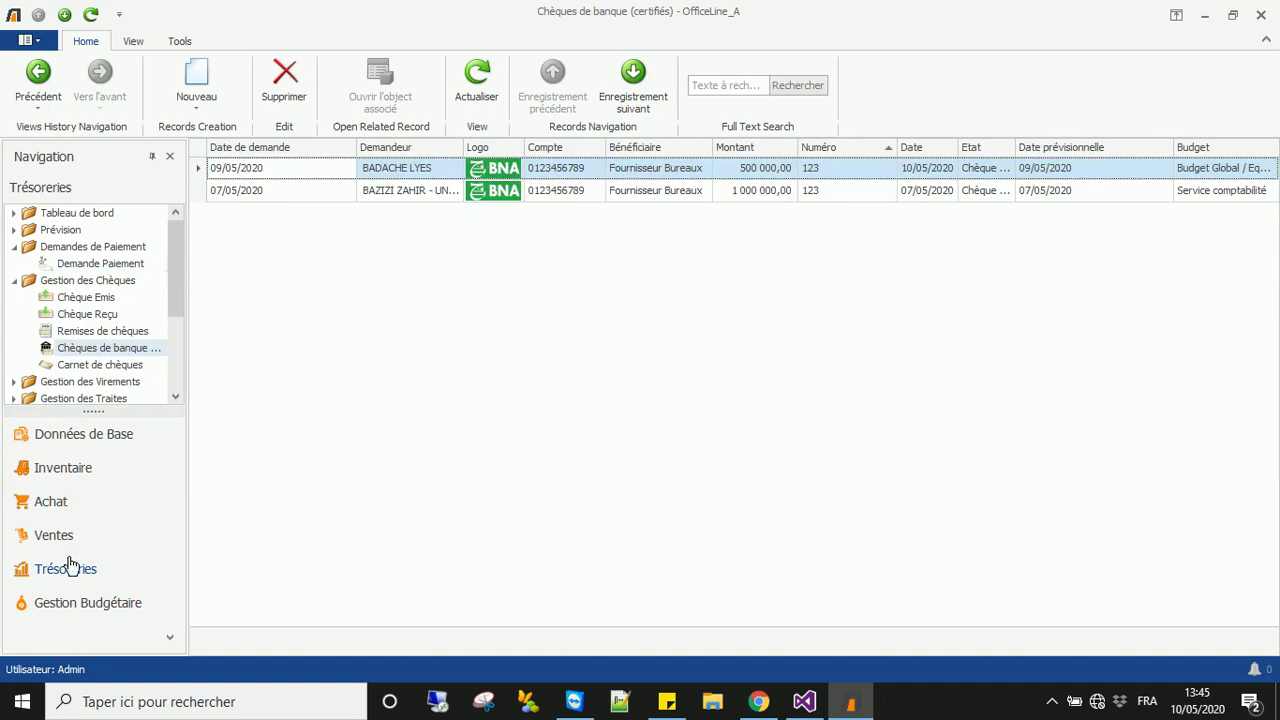
Open the cheque payment's realization record in budget management and examine its id, budget, amount and linked payment.
left_click(75, 603)
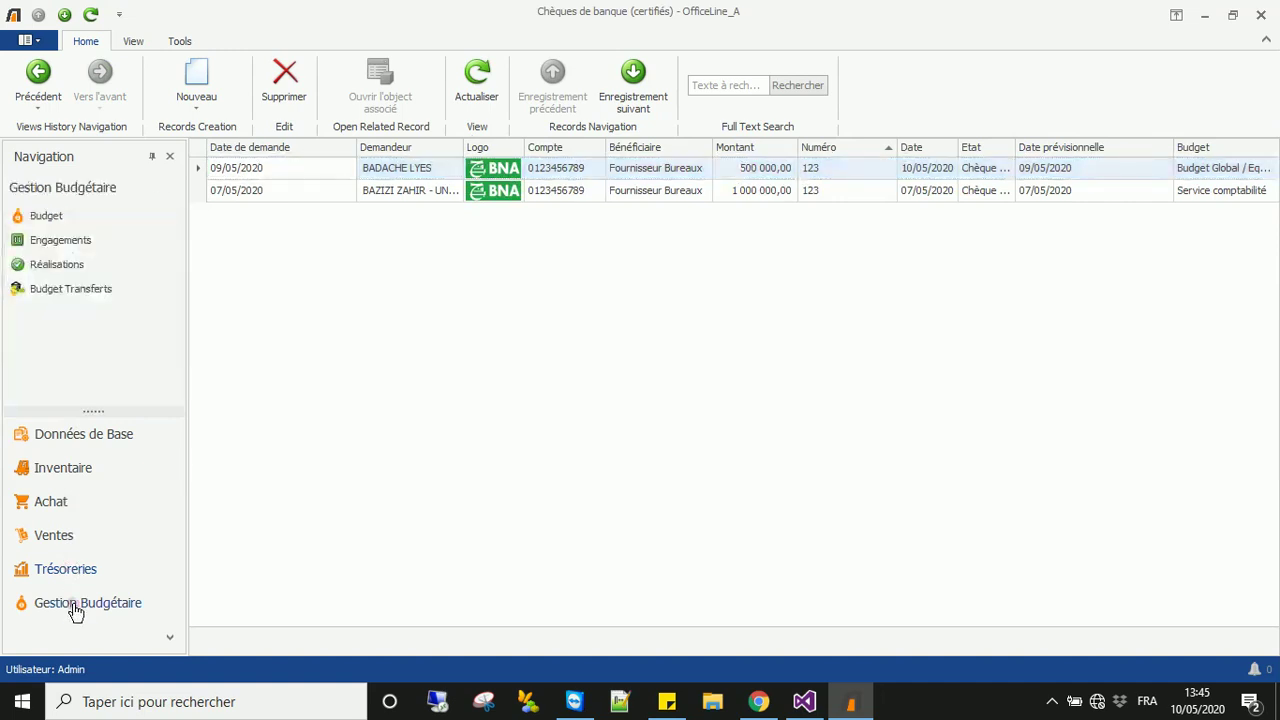
left_click(72, 266)
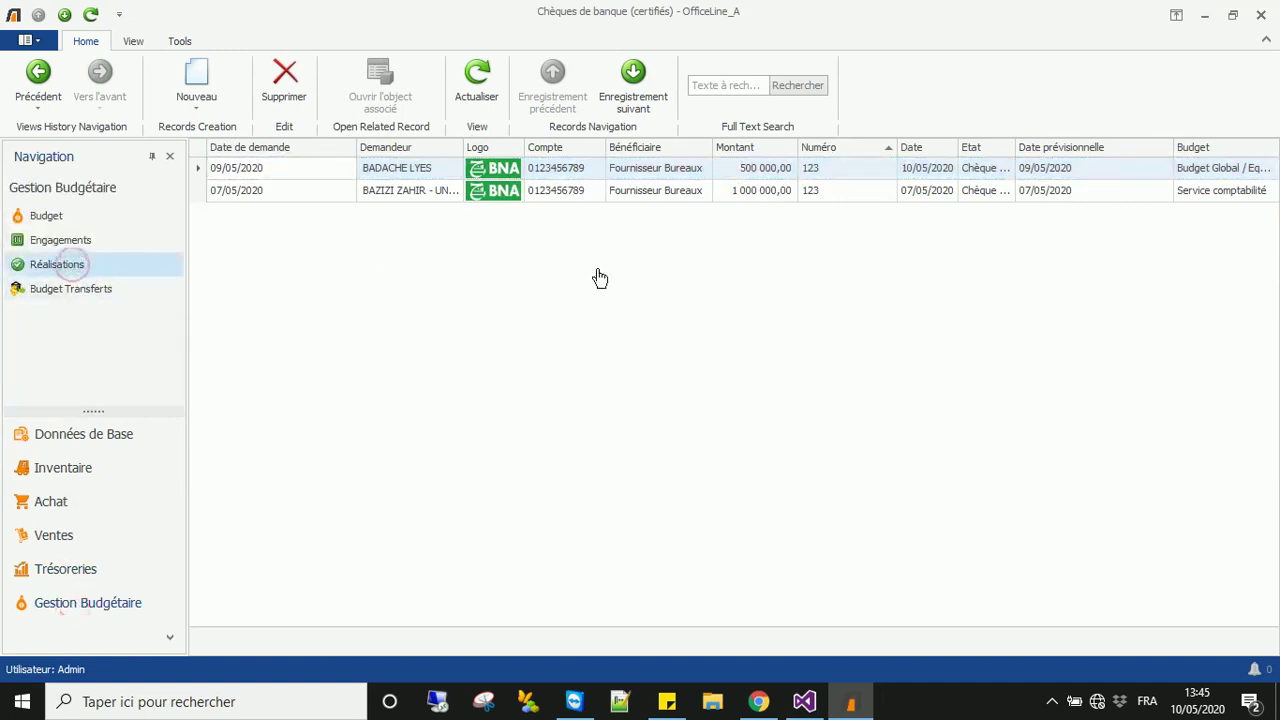
double_click(459, 170)
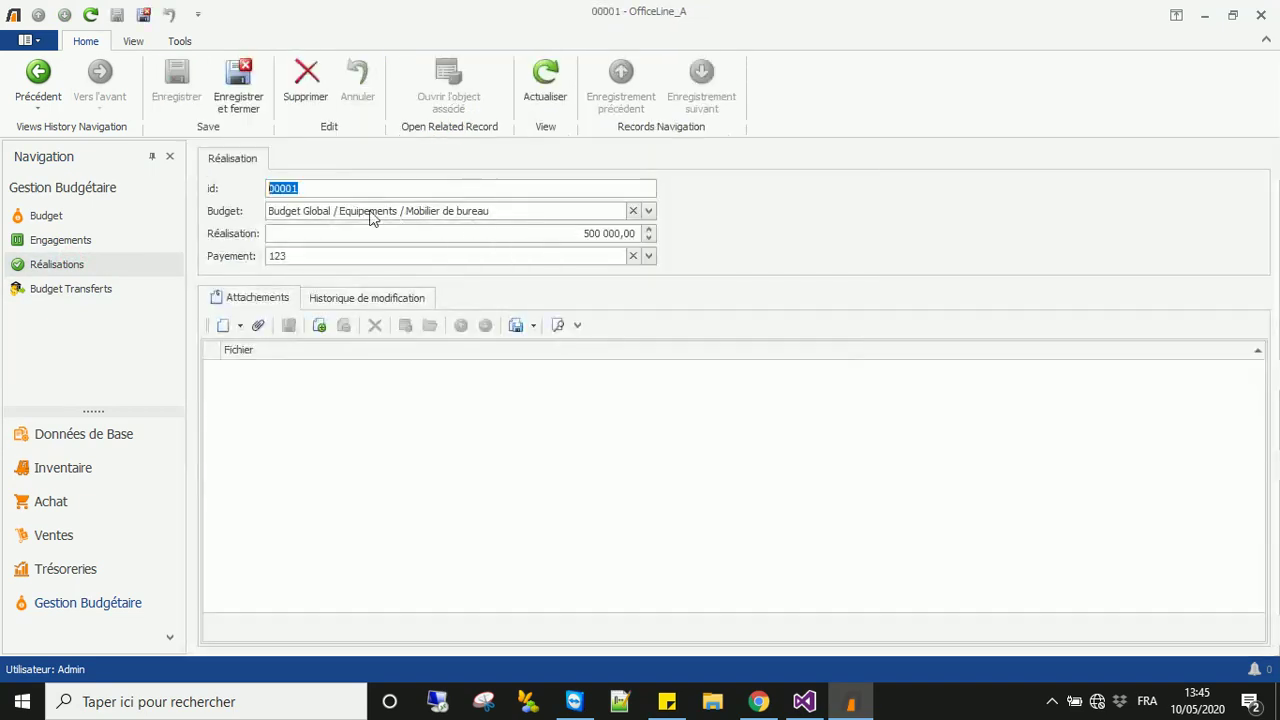
left_click(308, 187)
left_click(480, 214)
left_click(480, 213)
left_click(572, 233)
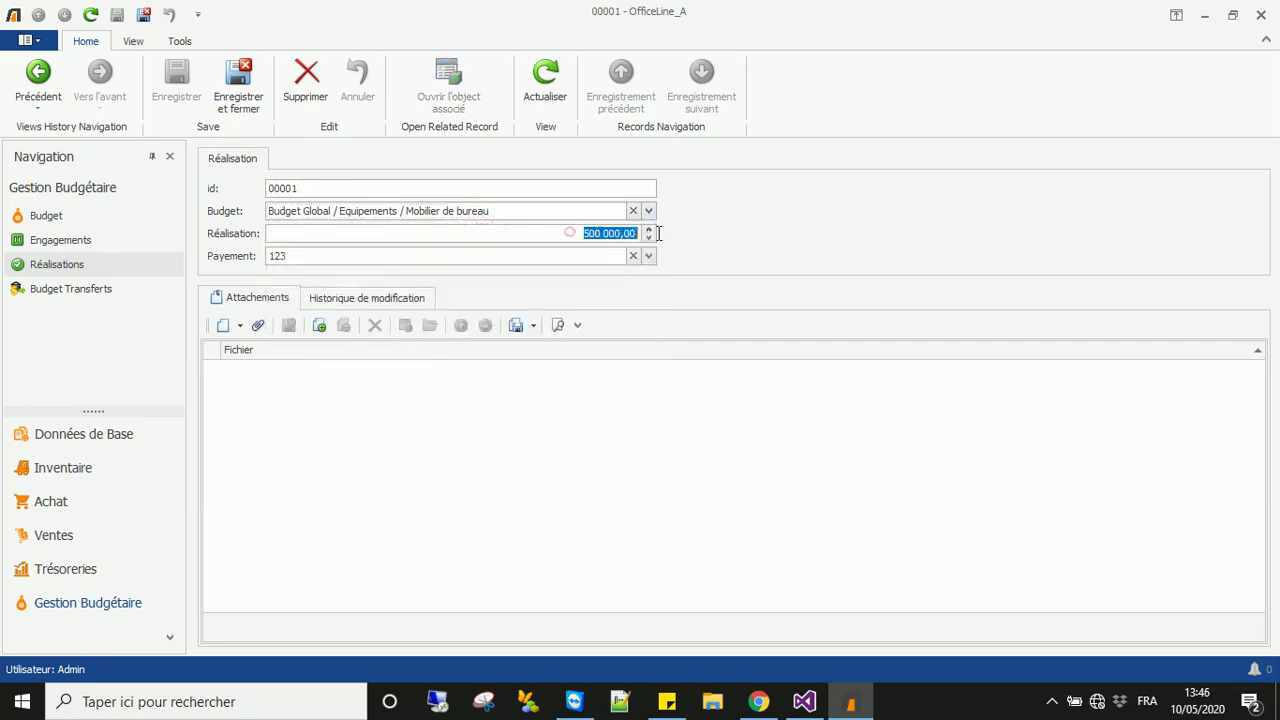
left_click(579, 257)
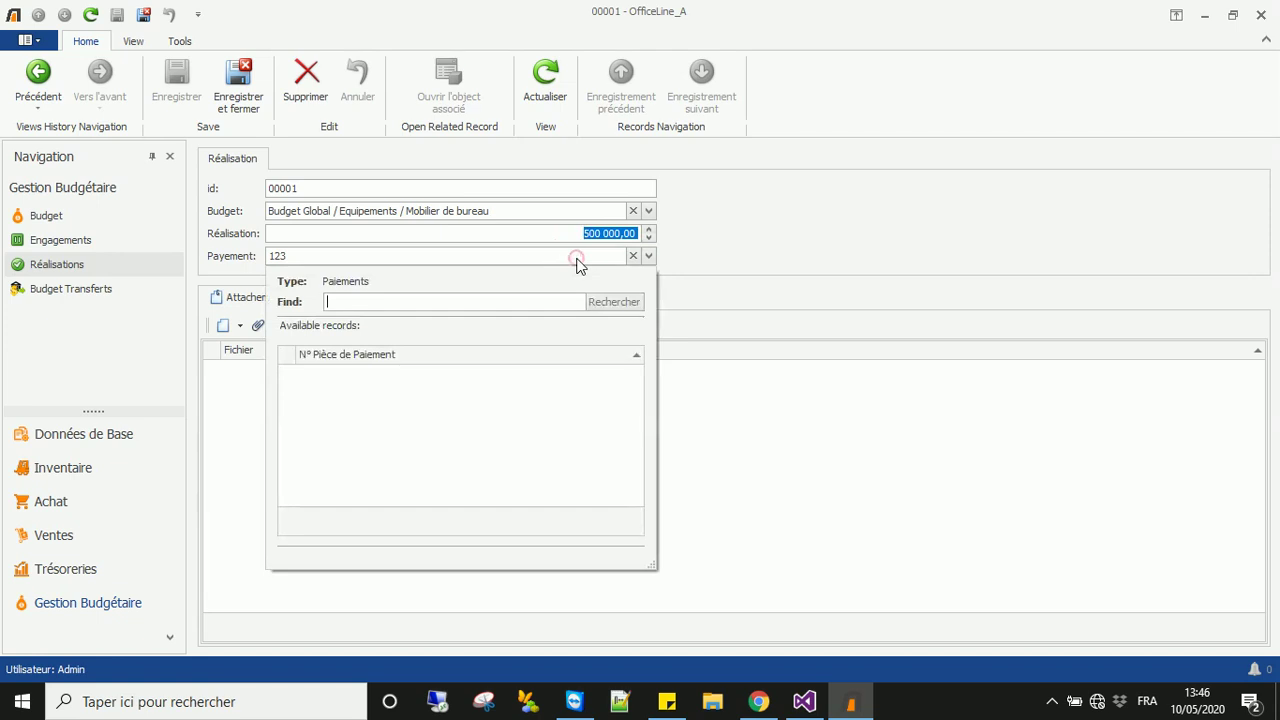
left_click(577, 257)
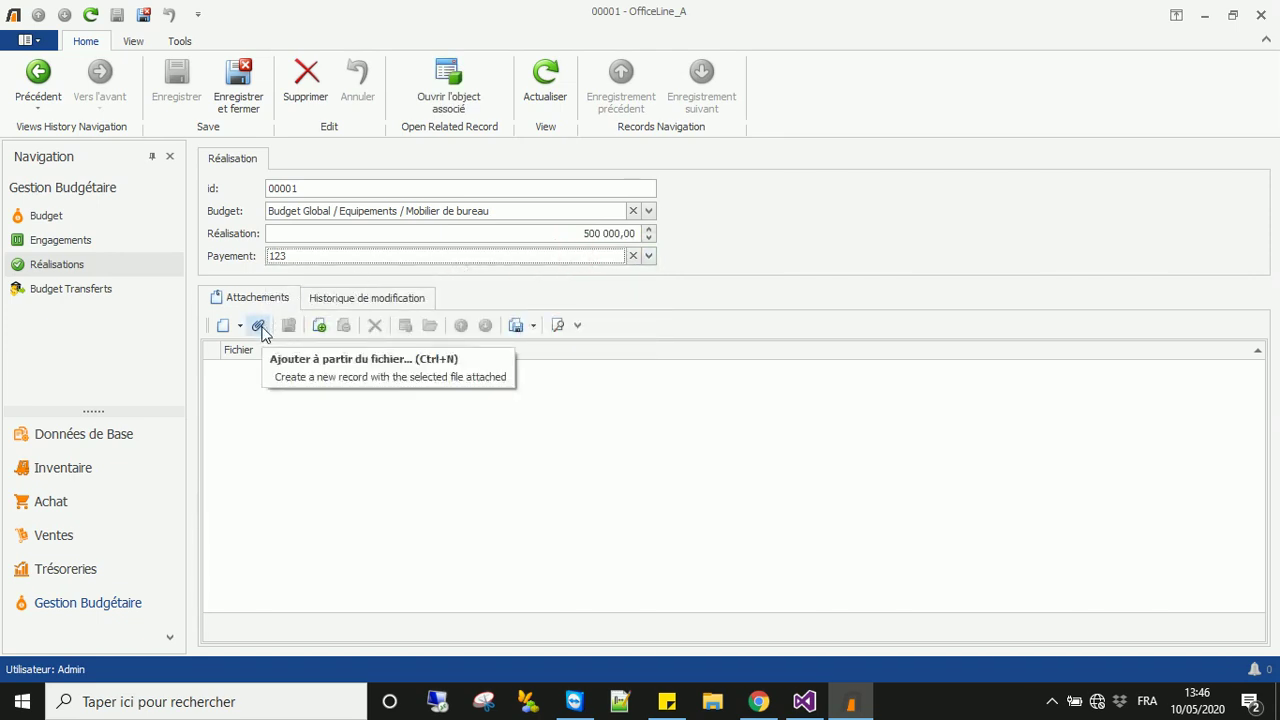
Open the Mobilier de bureau budget under Equipements, examine its realizations and realized amount, and close the record.
left_click(53, 224)
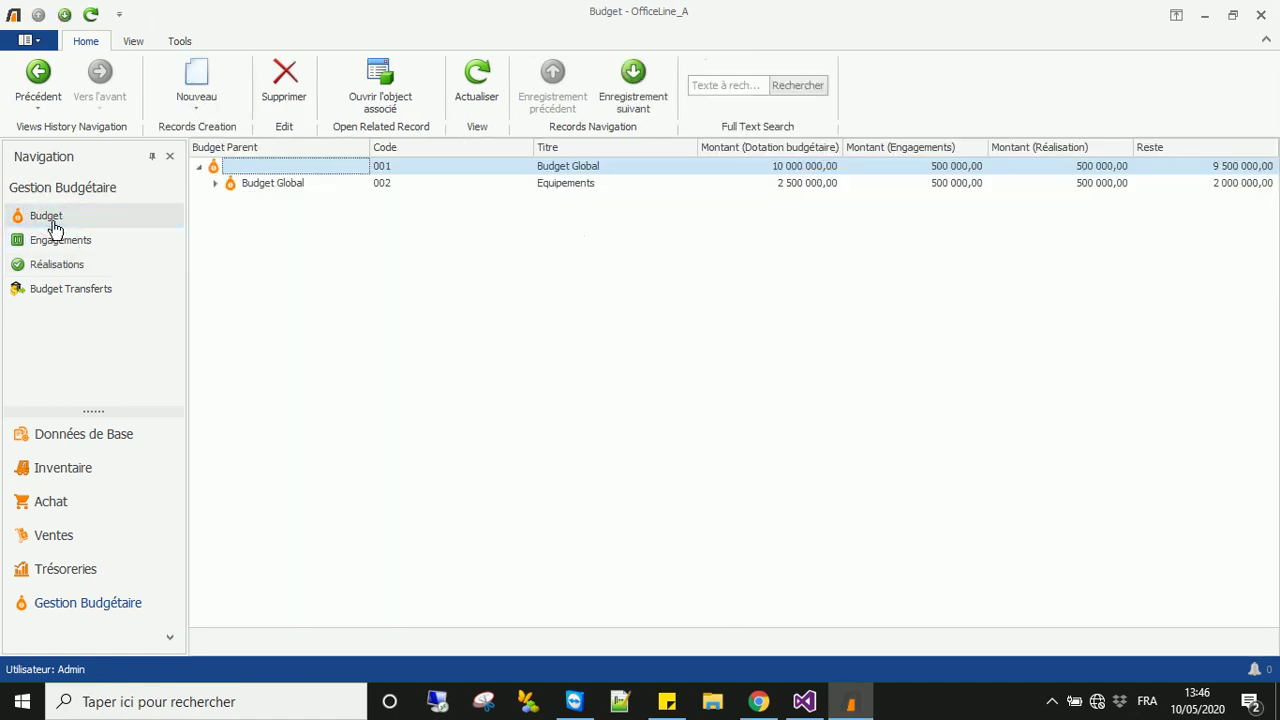
left_click(217, 186)
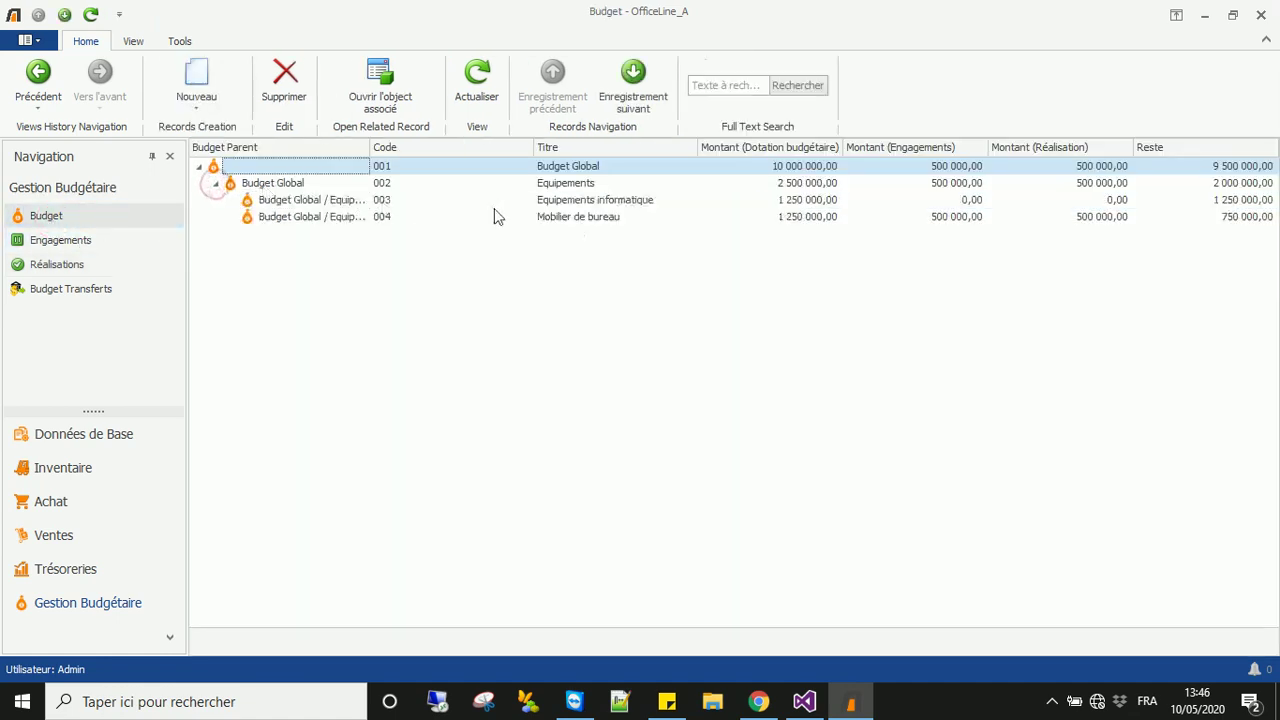
left_click(573, 218)
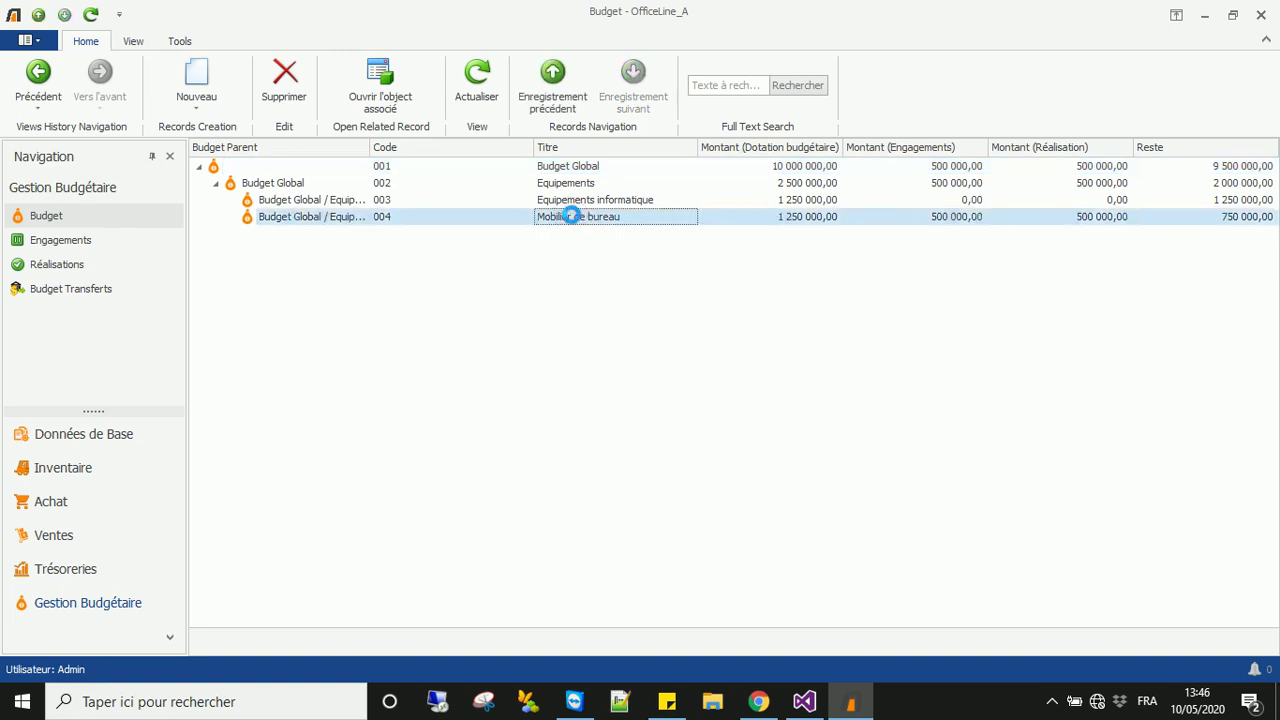
double_click(573, 216)
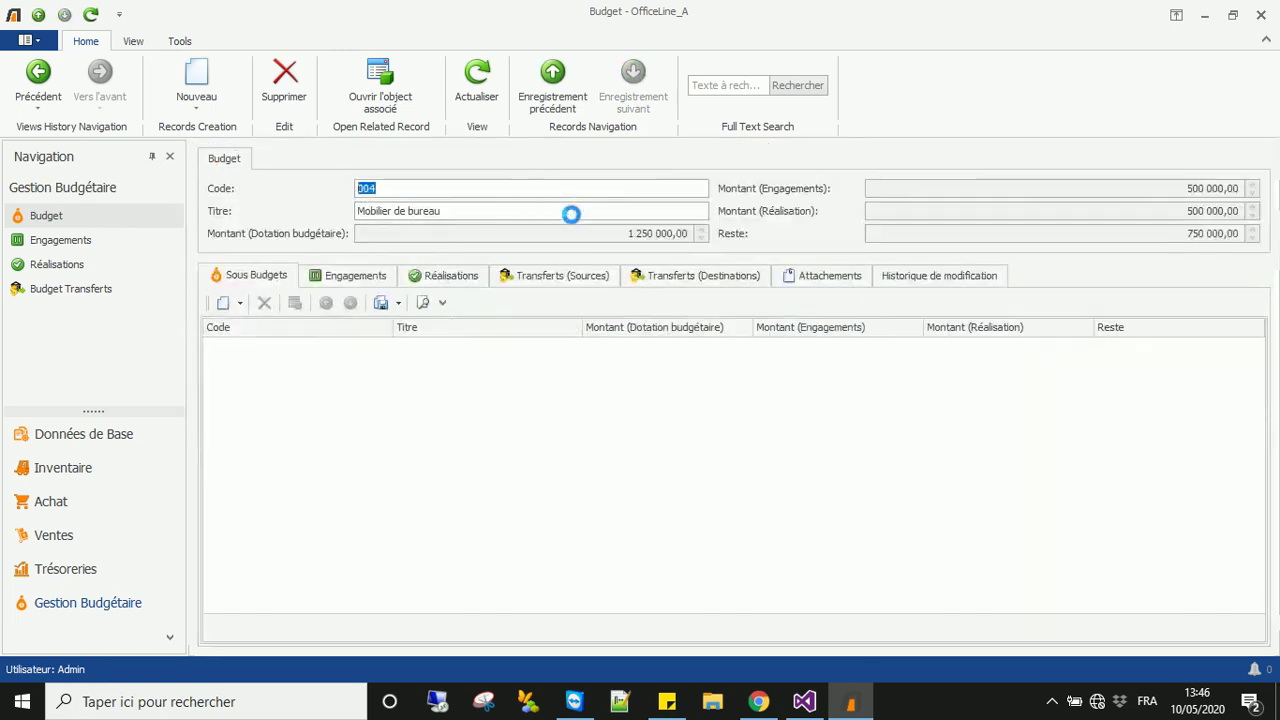
left_click(440, 277)
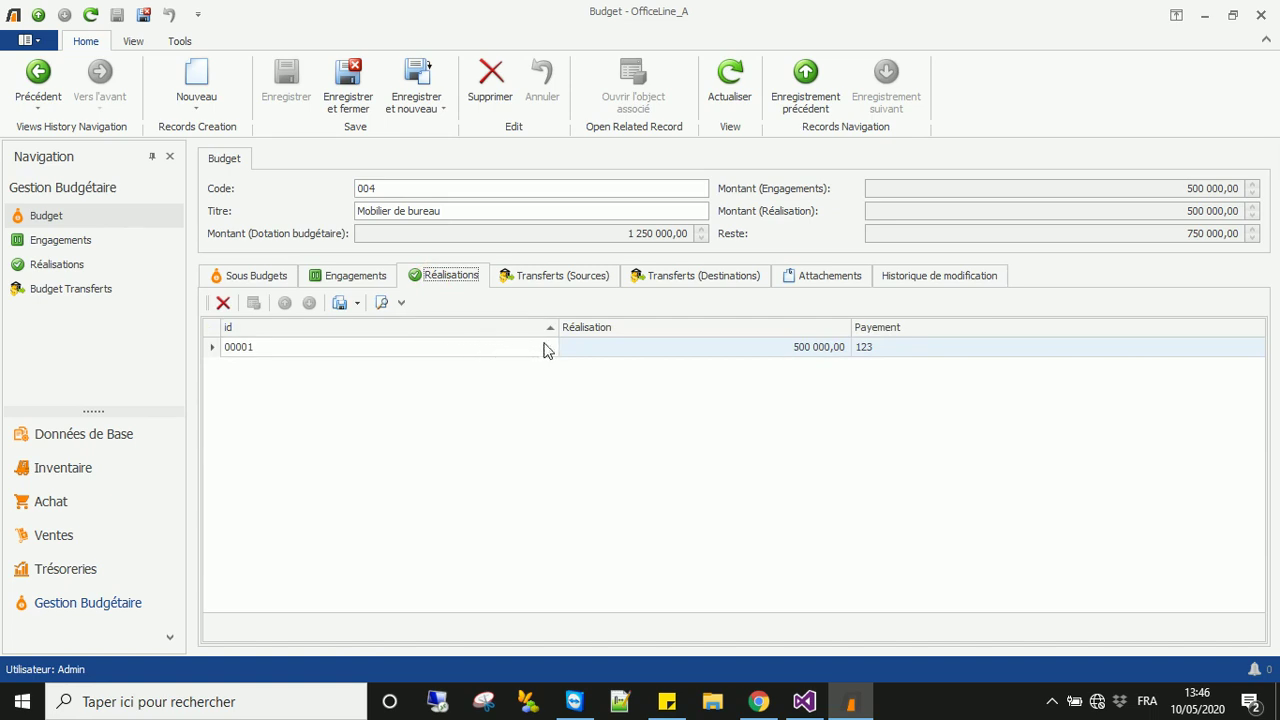
left_click_drag(1172, 214, 1245, 211)
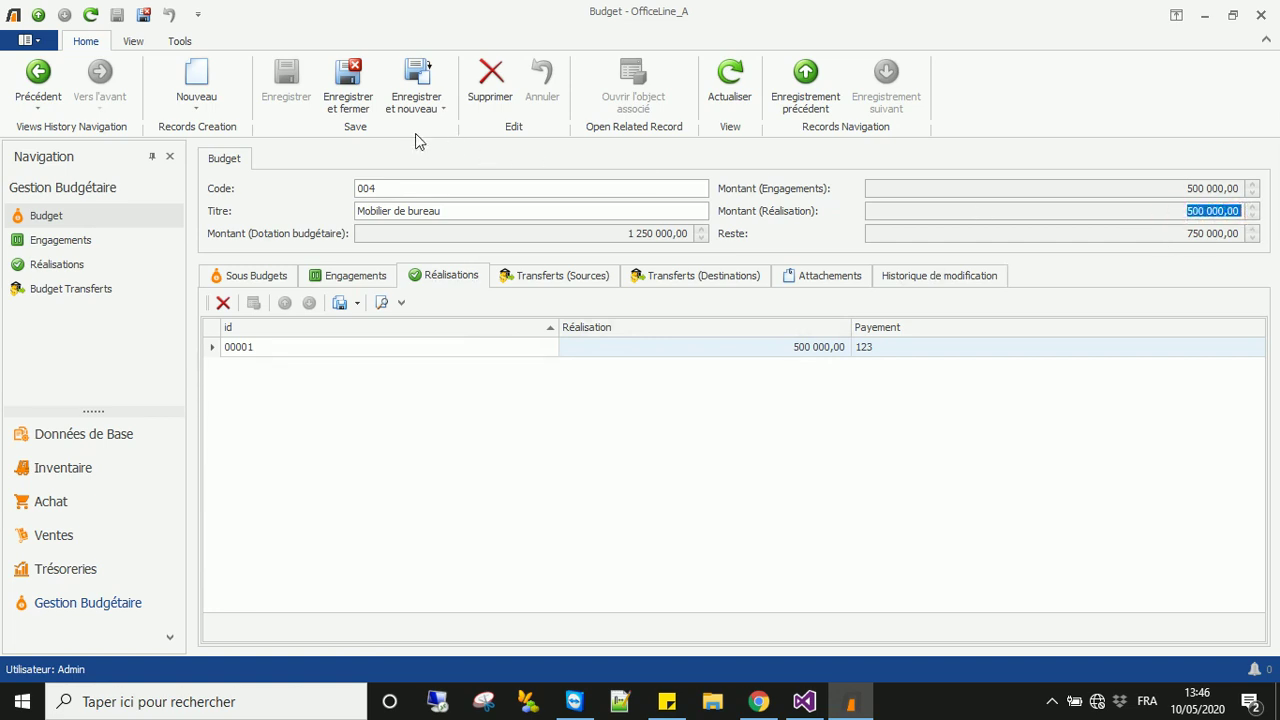
left_click(345, 106)
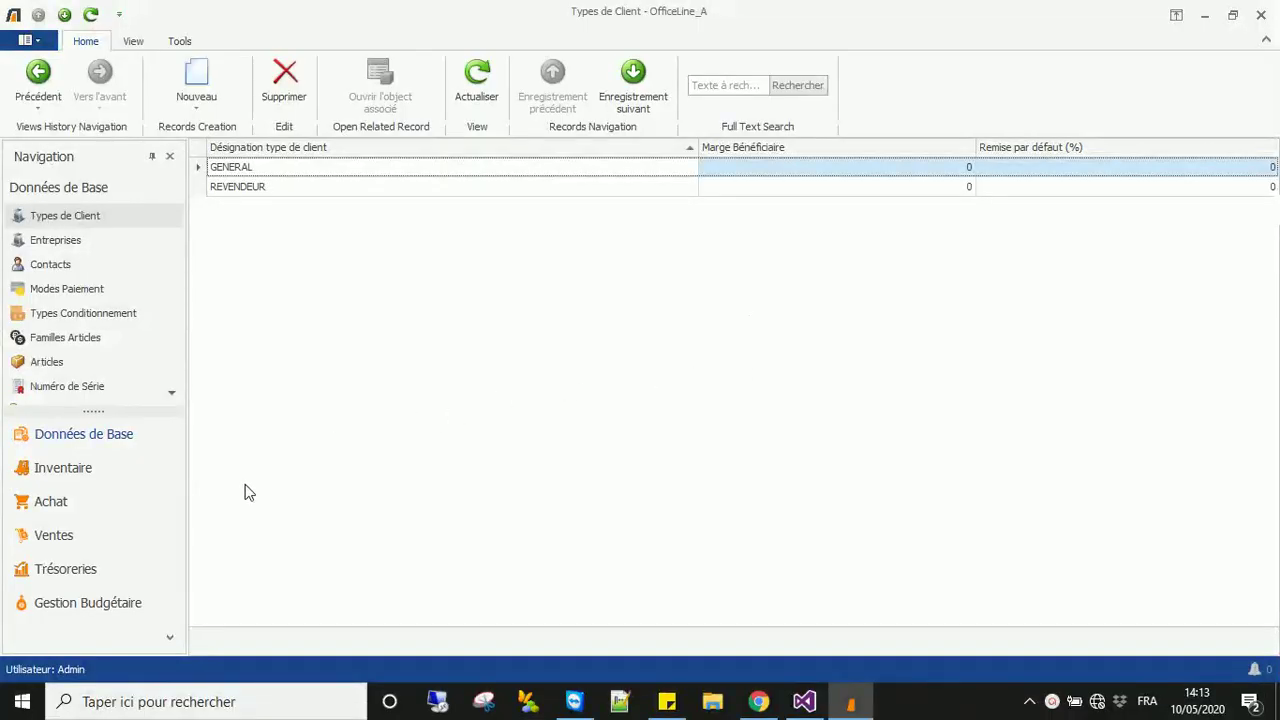
Create a budget transfer in budget management with PV Réunion N° 001/2020 and an amount of 1 000 000.
left_click(92, 605)
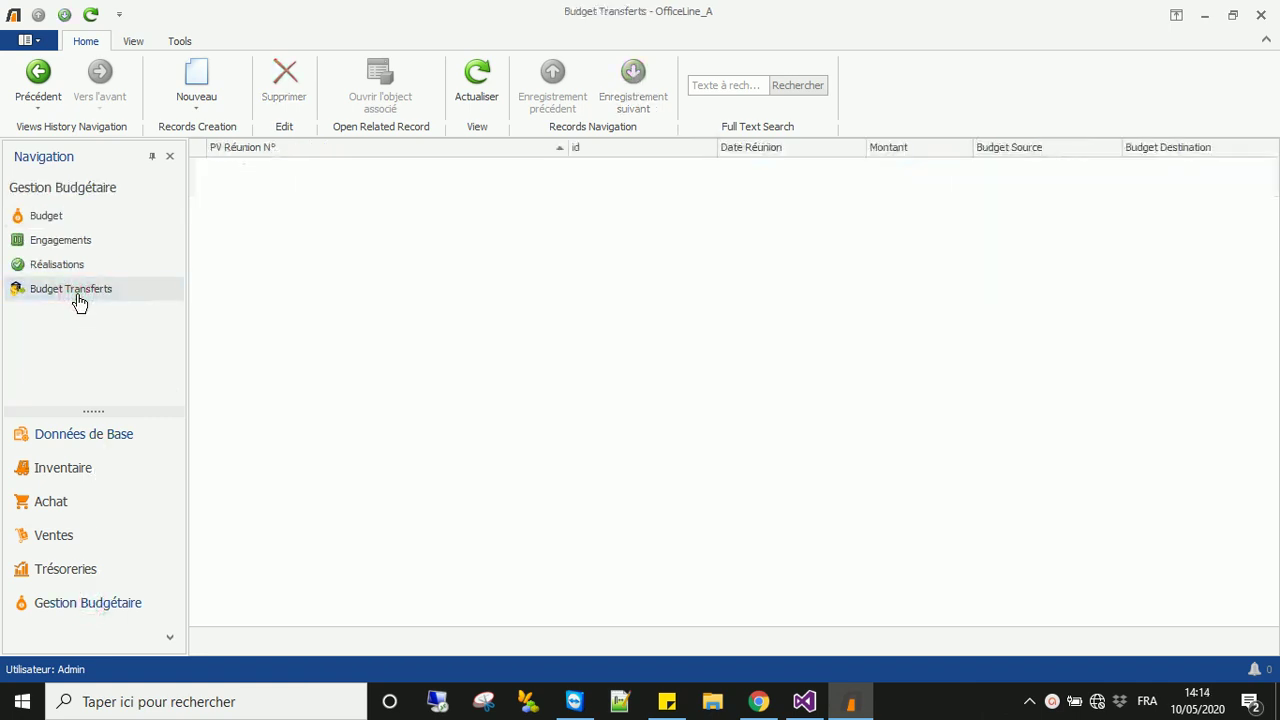
left_click(203, 76)
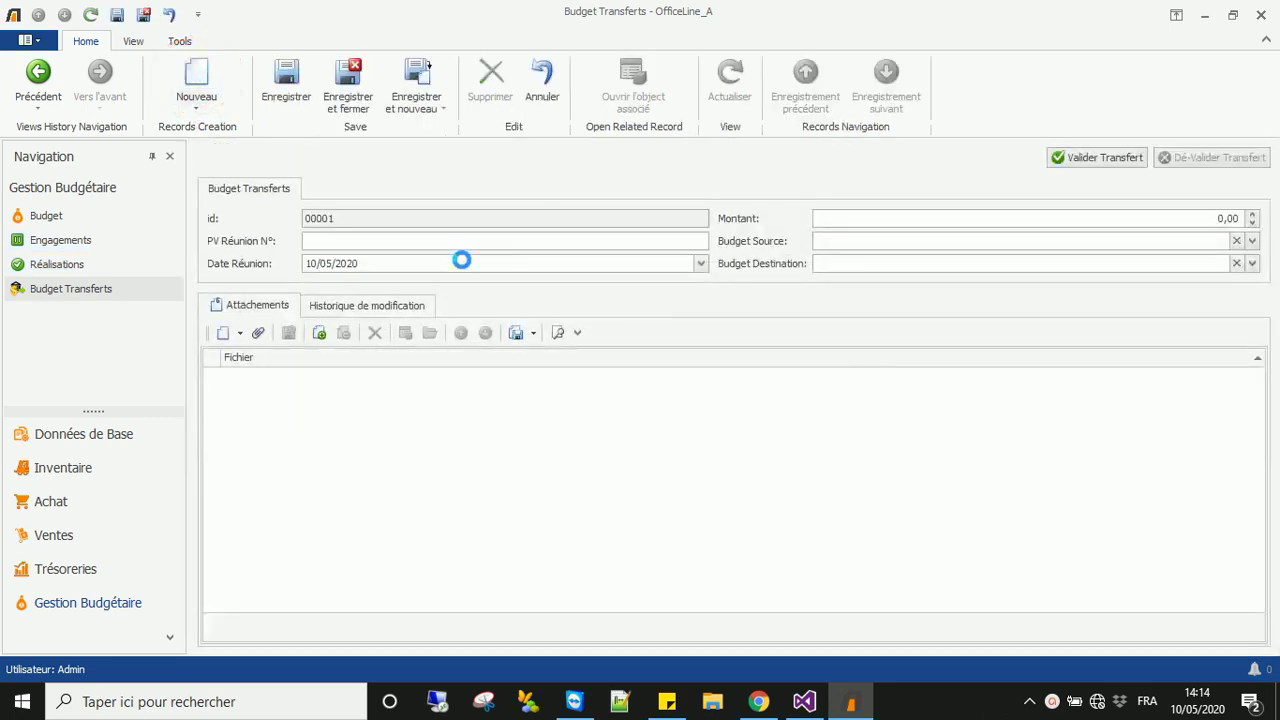
left_click(487, 243)
left_click(1193, 216)
type("10")
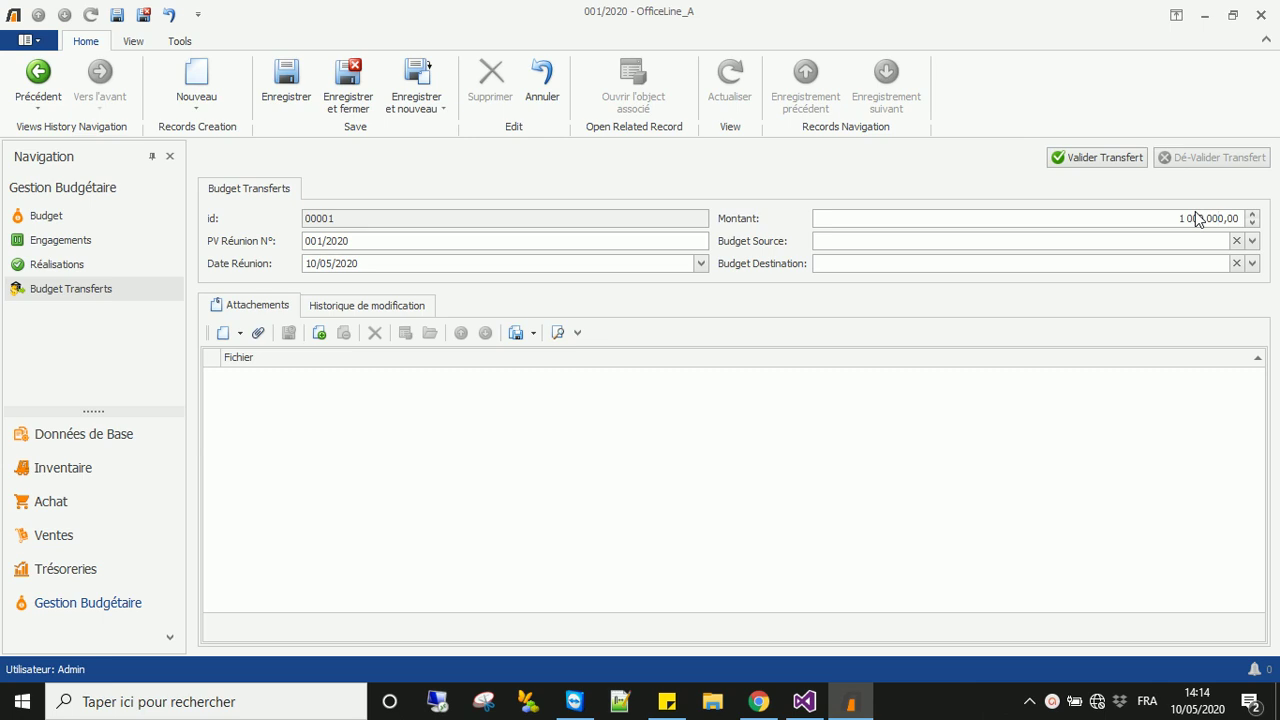
Set the transfer's source to Equipements informatique and its destination to Mobilier de bureau, then save and validate it.
left_click(1252, 241)
left_click(841, 297)
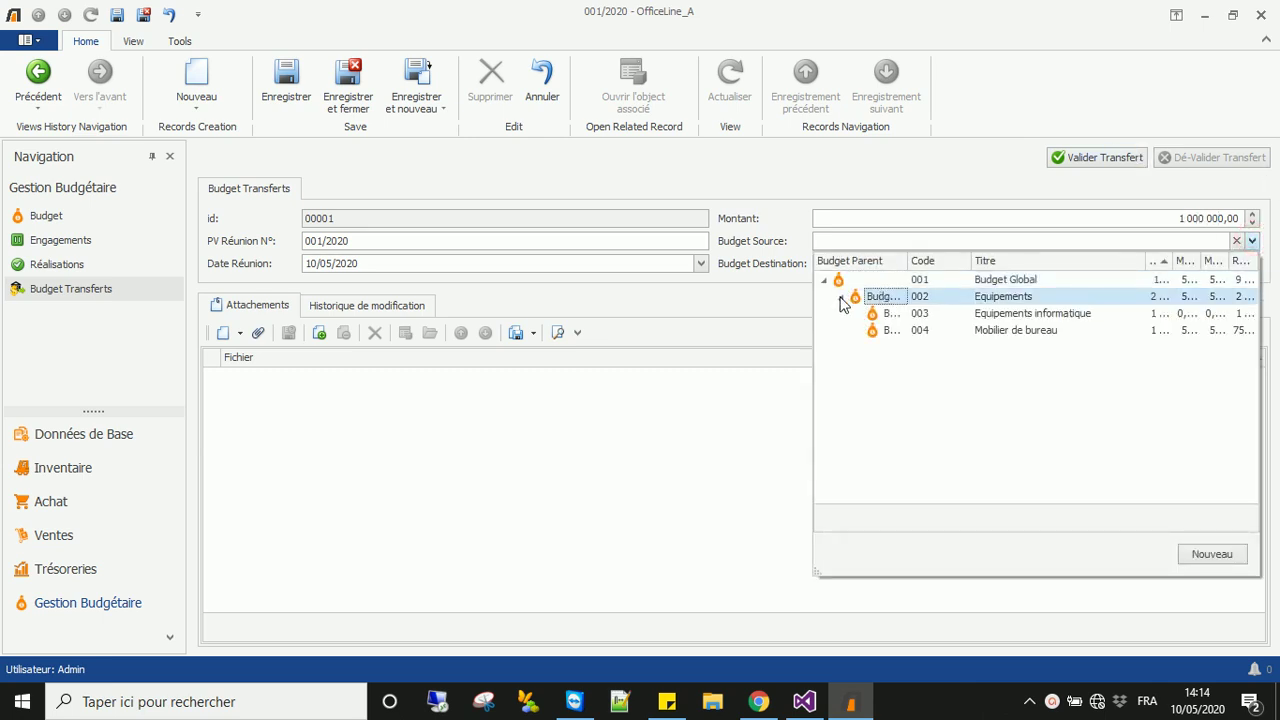
left_click(1030, 314)
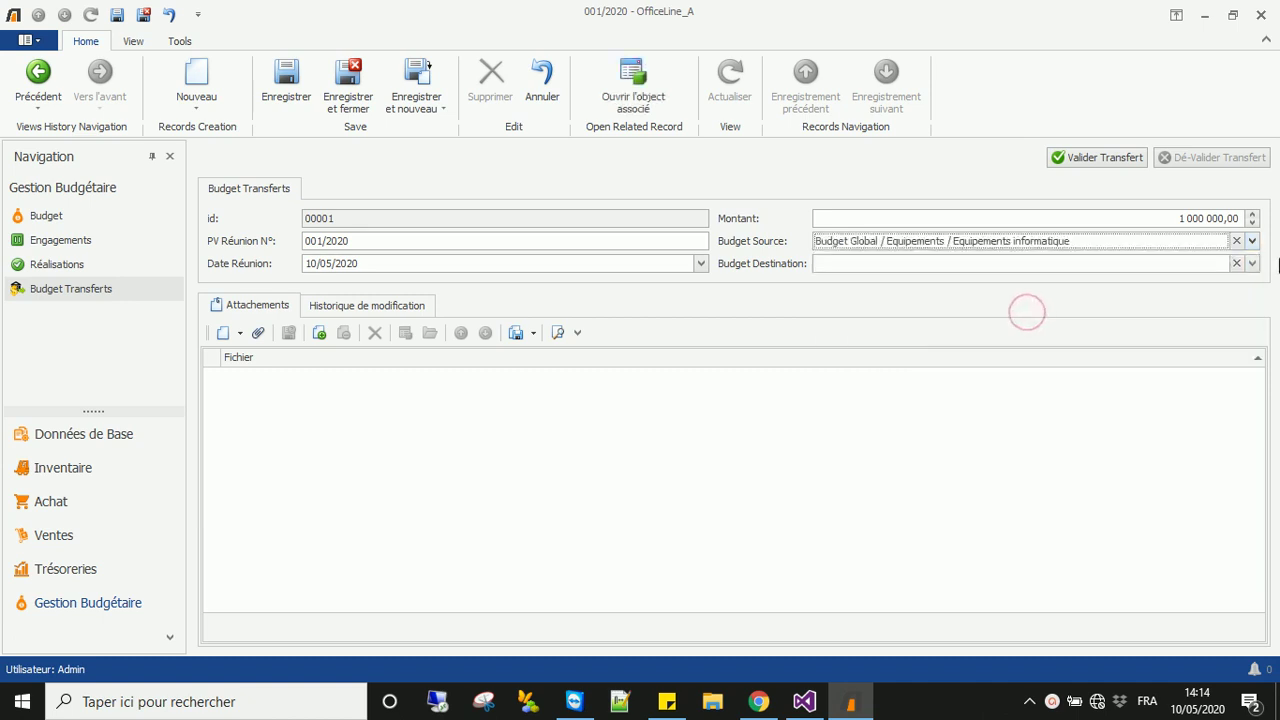
left_click(1252, 263)
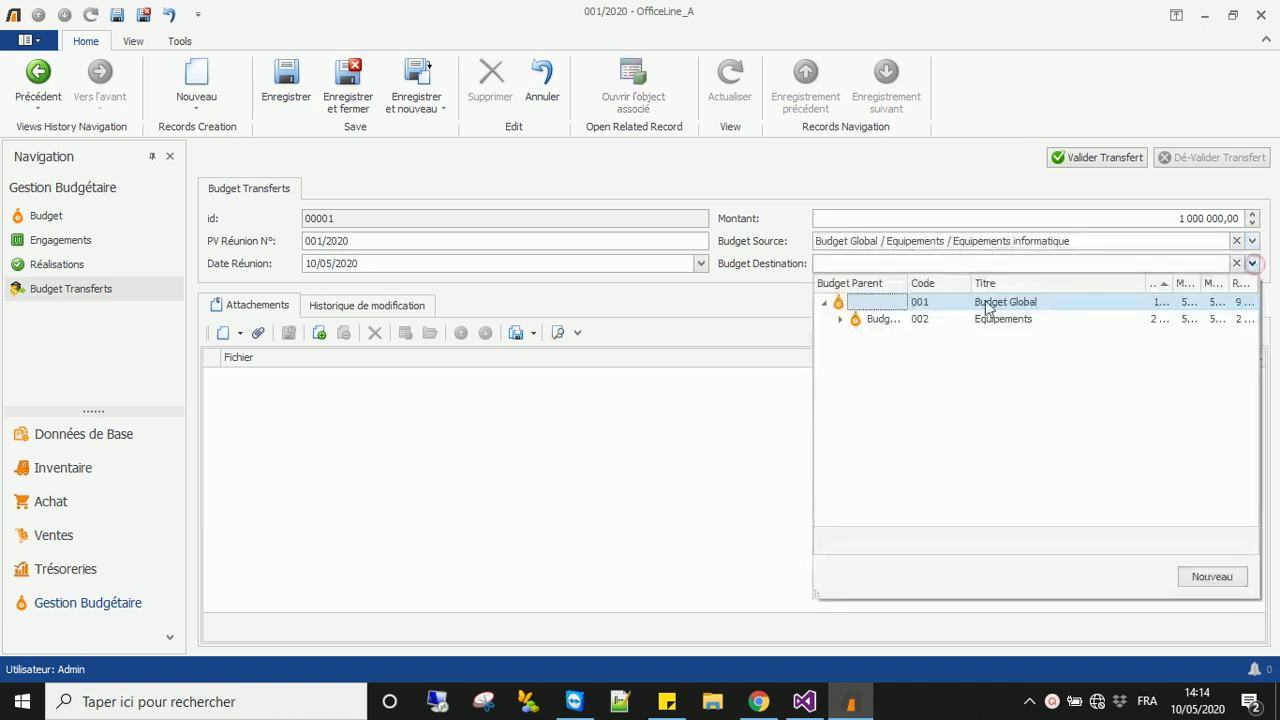
left_click(838, 319)
left_click(1000, 357)
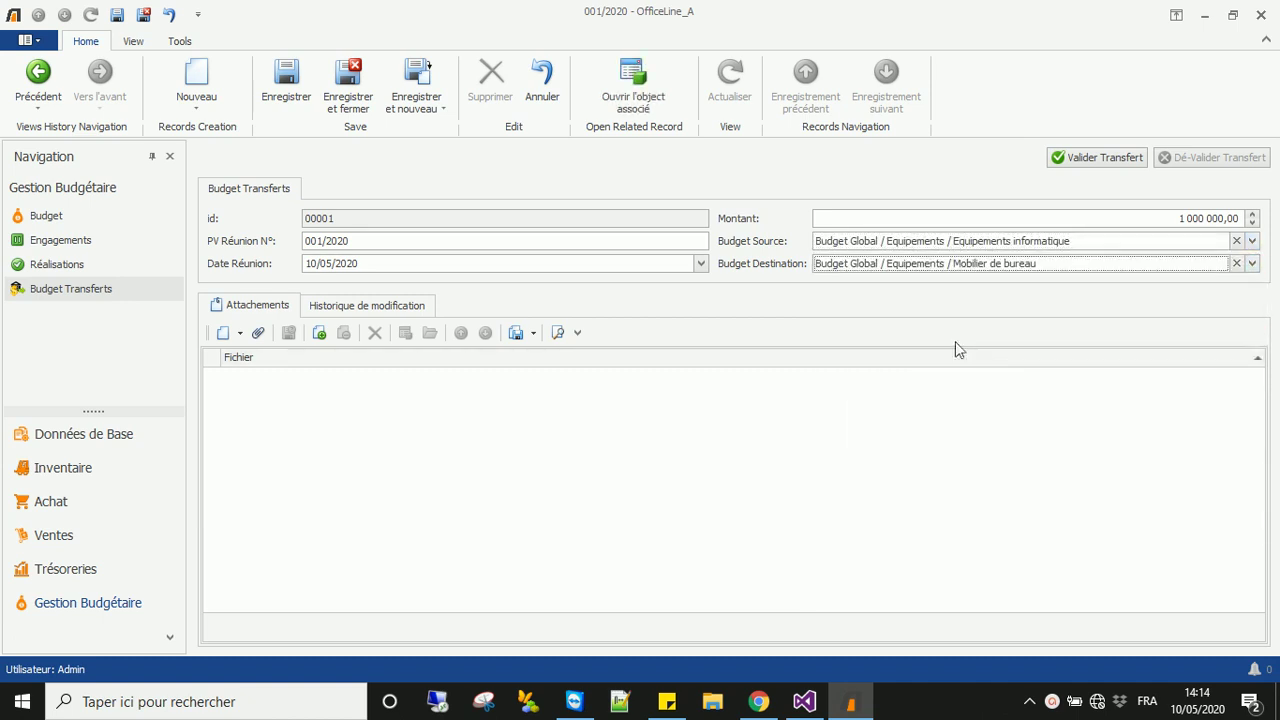
left_click(286, 85)
left_click(1063, 165)
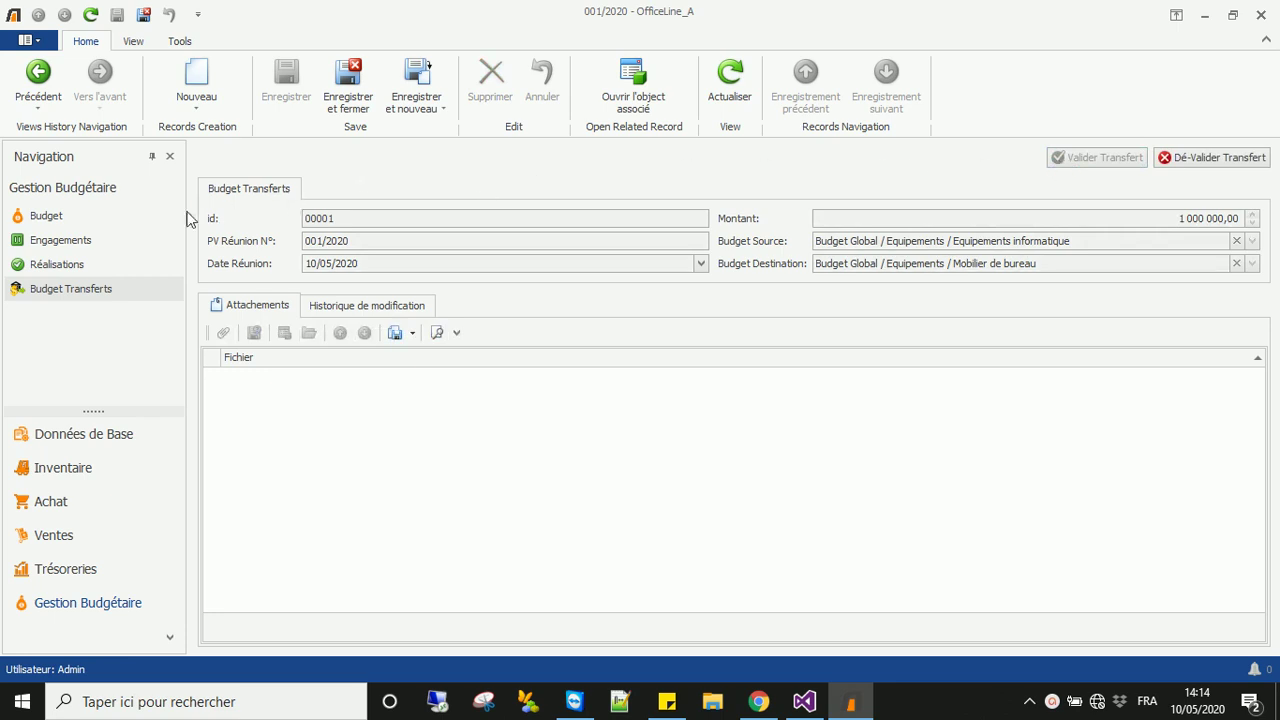
Open the Equipements informatique budget and examine its allocated amount and its outgoing transfers by destination.
left_click(60, 217)
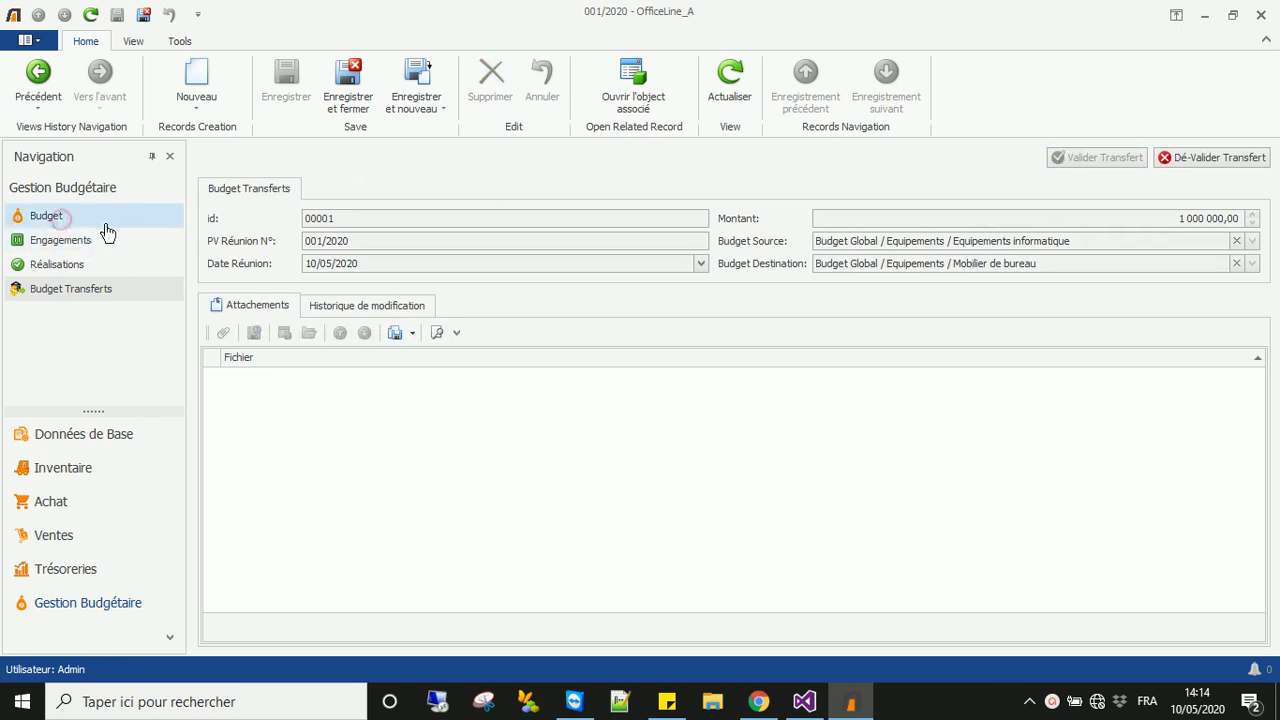
left_click(214, 186)
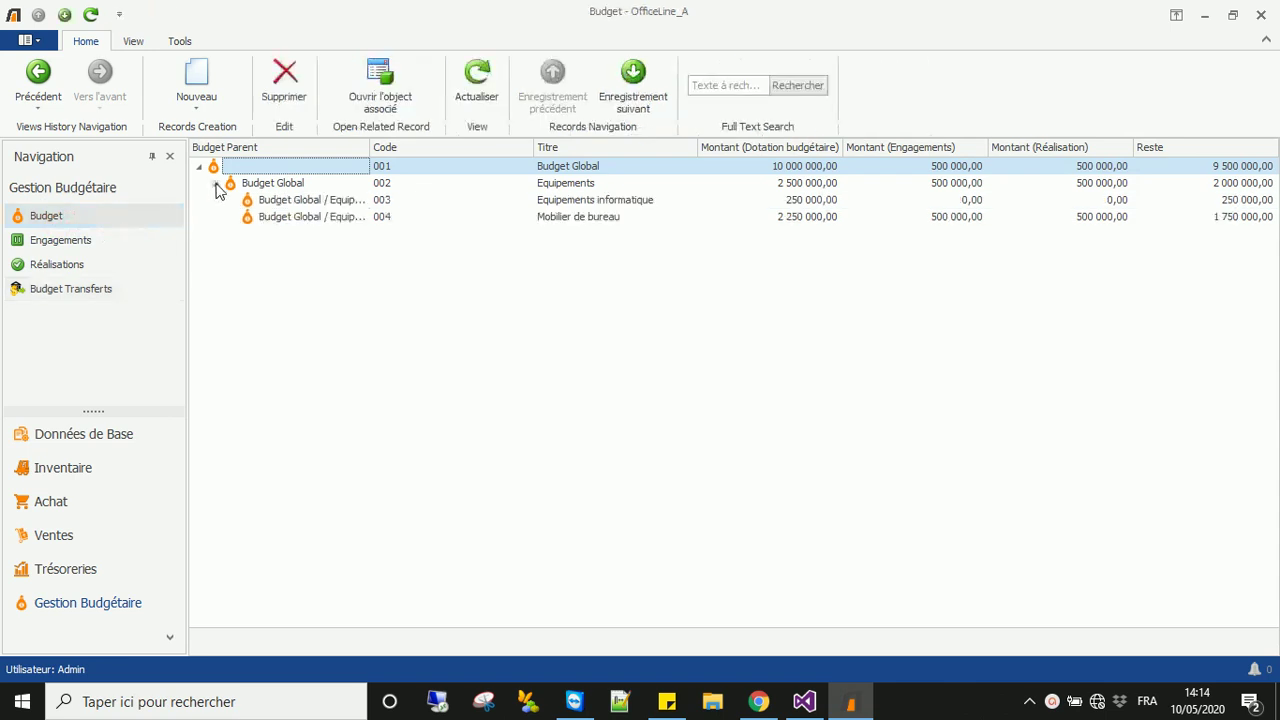
double_click(811, 201)
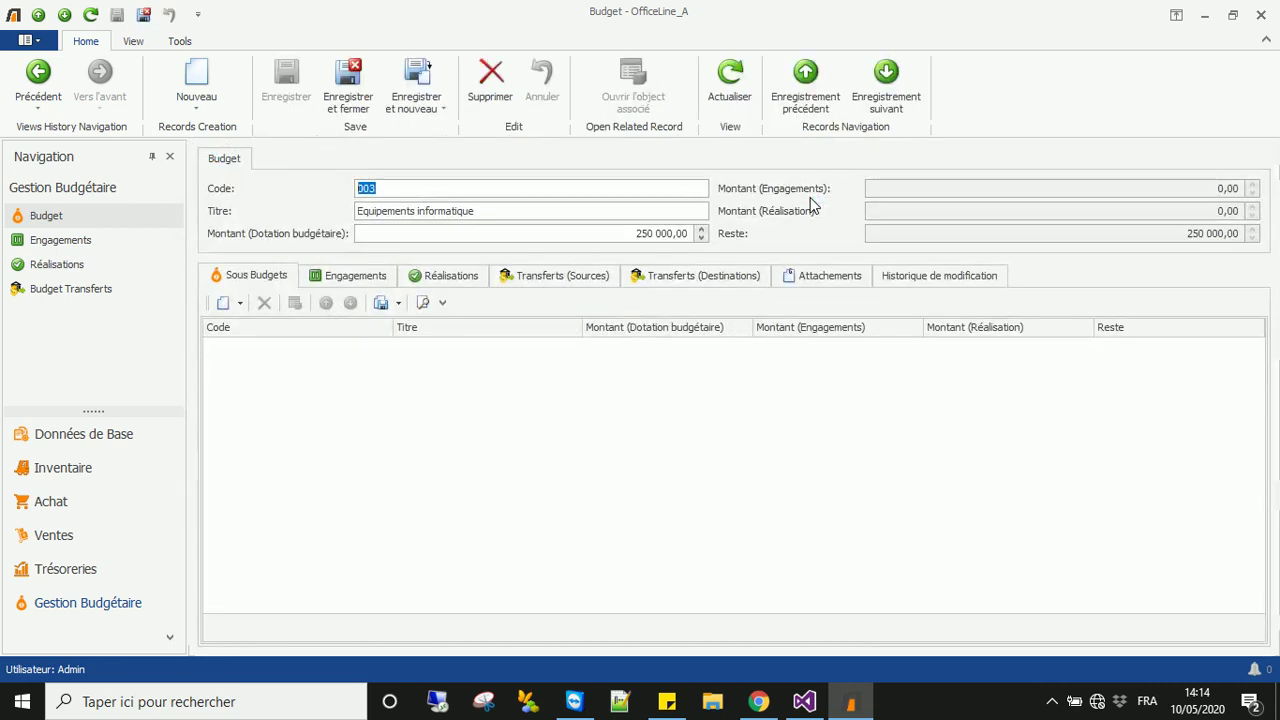
left_click(603, 233)
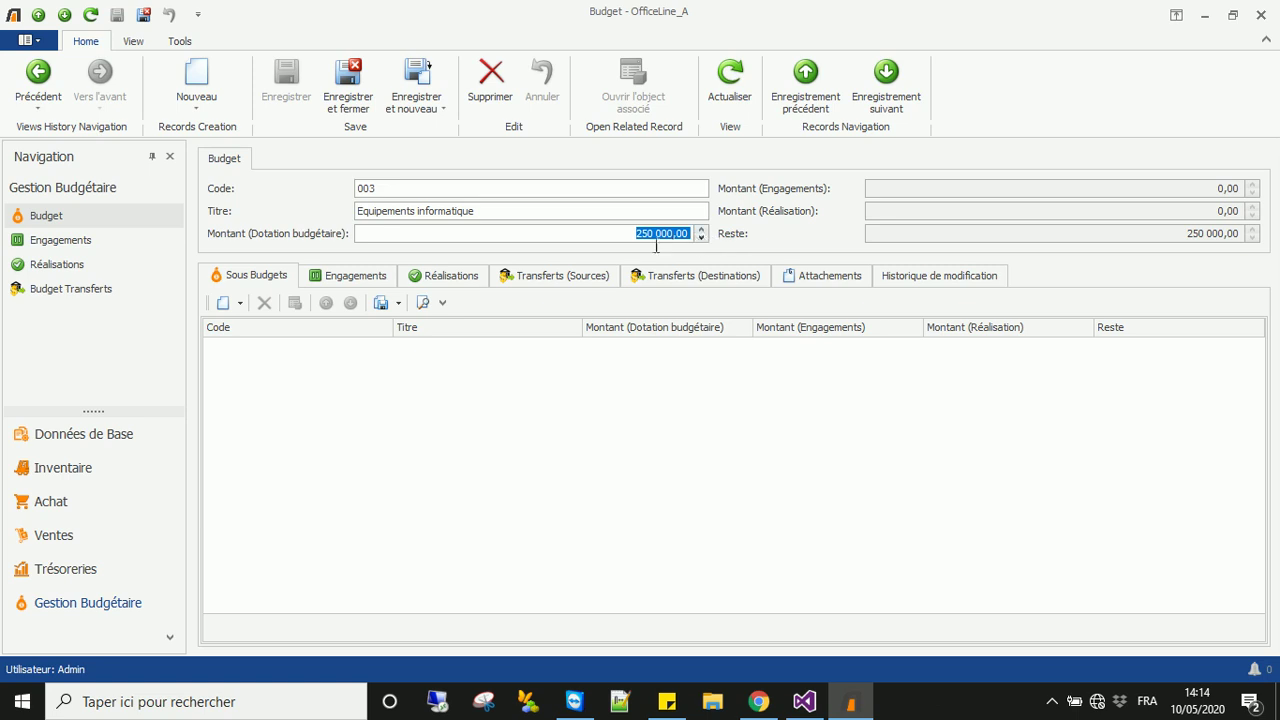
left_click(658, 279)
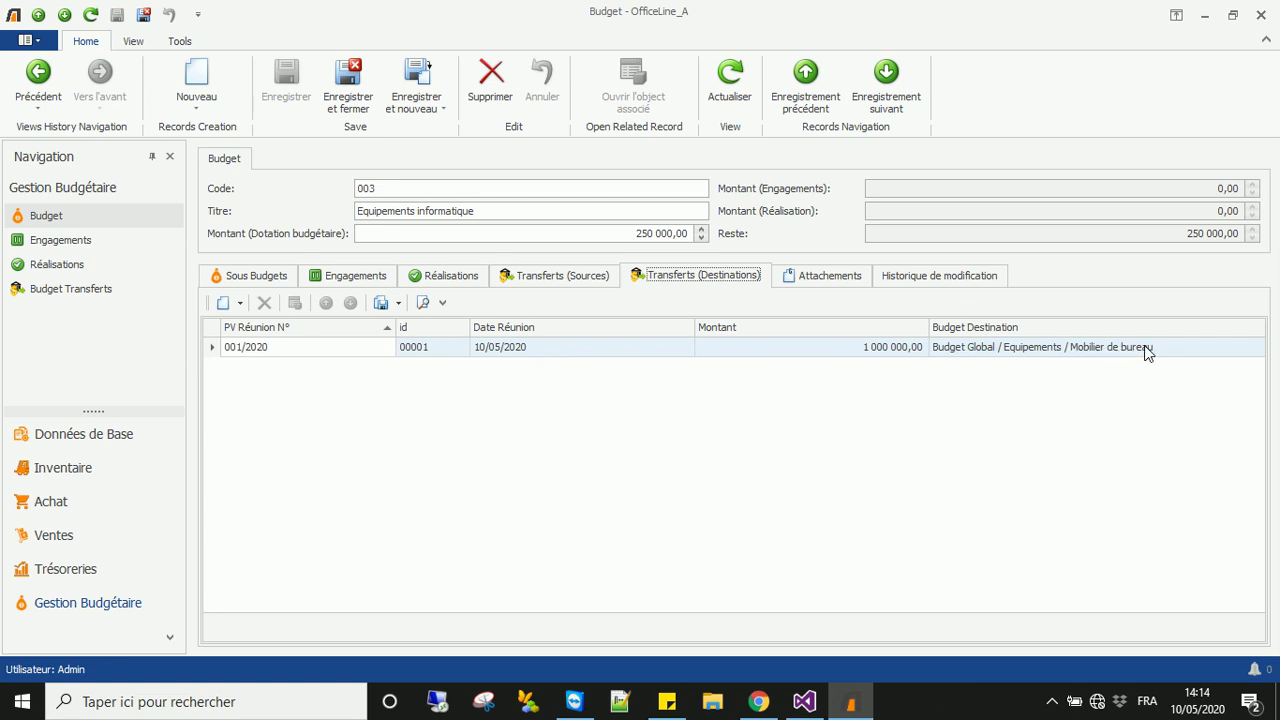
Open the Mobilier de bureau budget and examine its allocated amount and its incoming transfers by source.
left_click(50, 218)
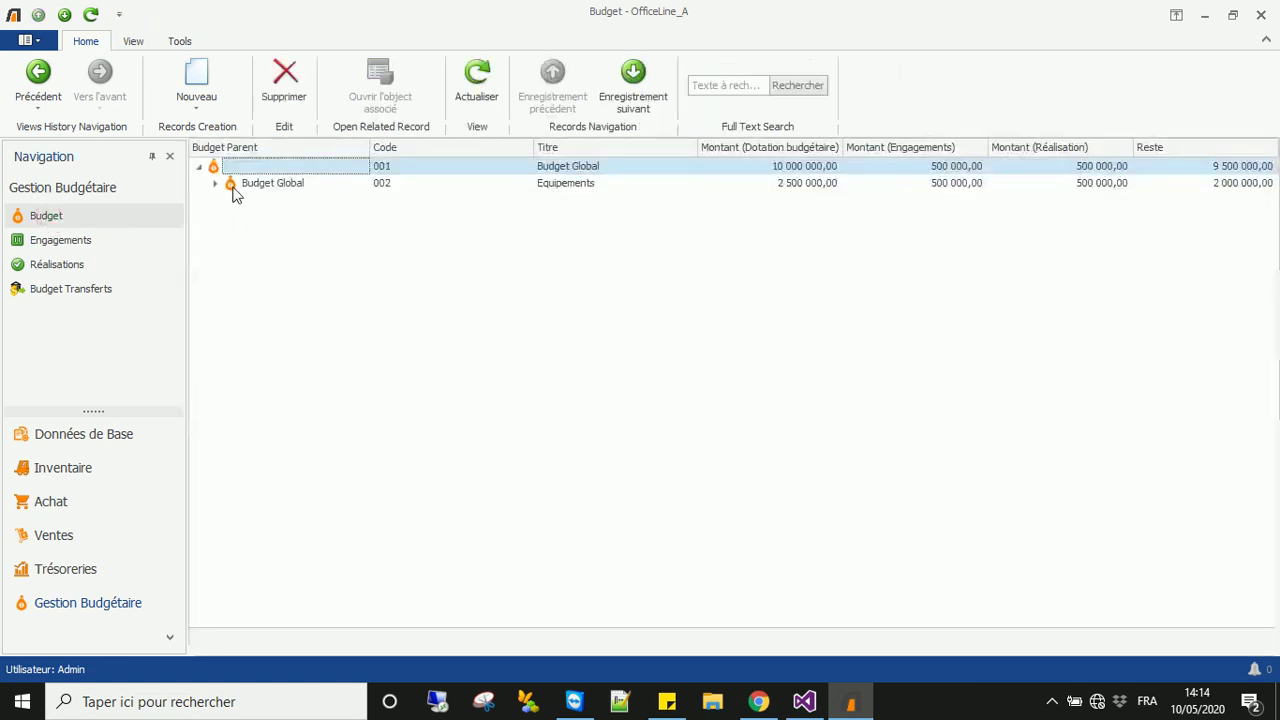
left_click(215, 184)
double_click(591, 218)
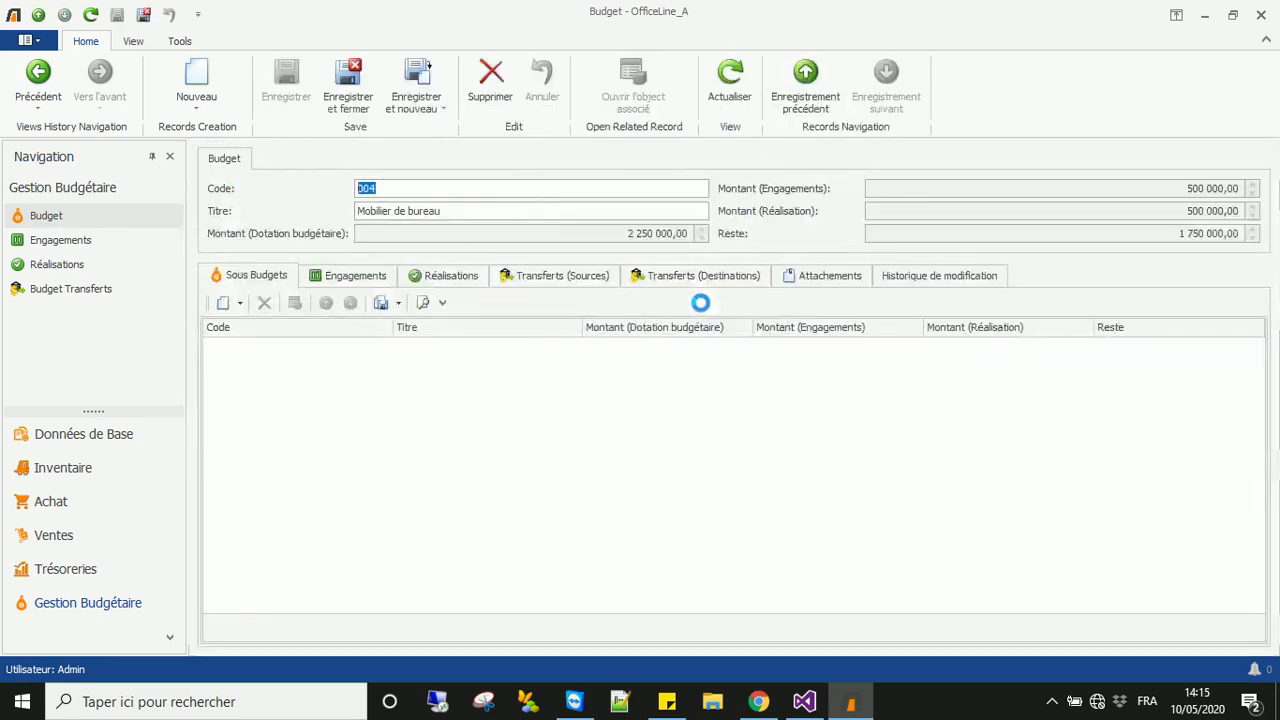
double_click(613, 234)
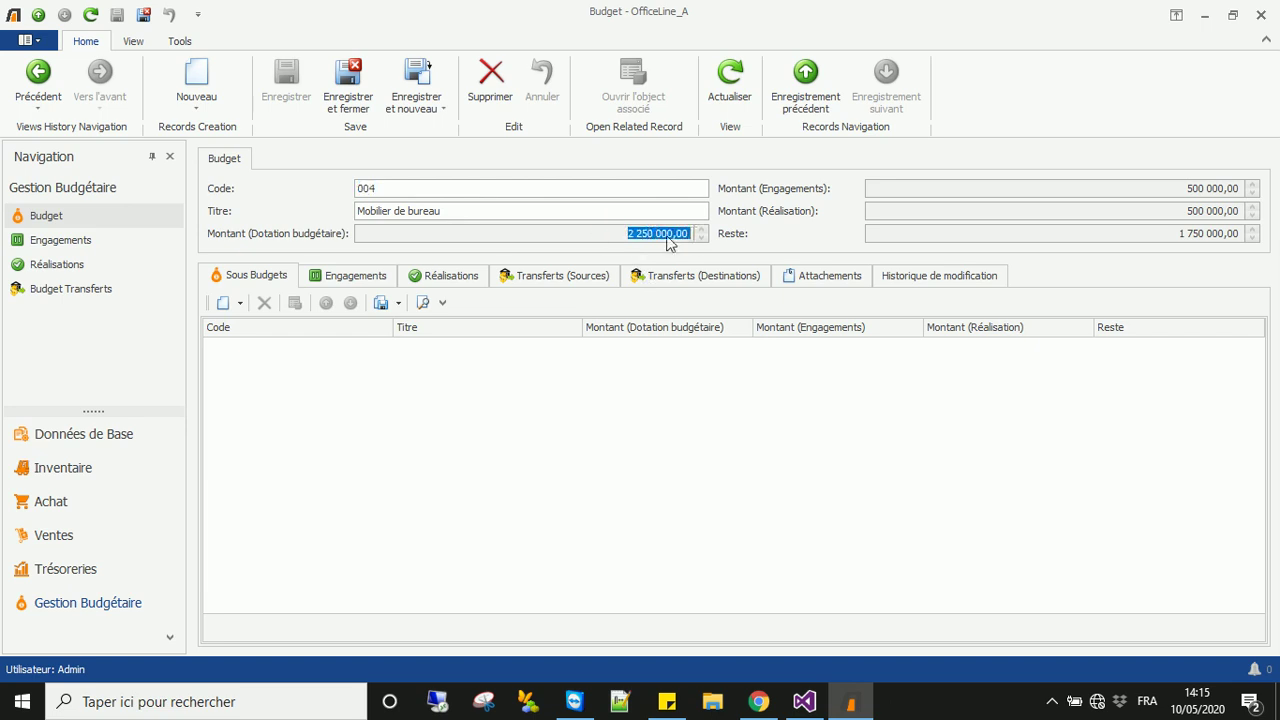
left_click(569, 277)
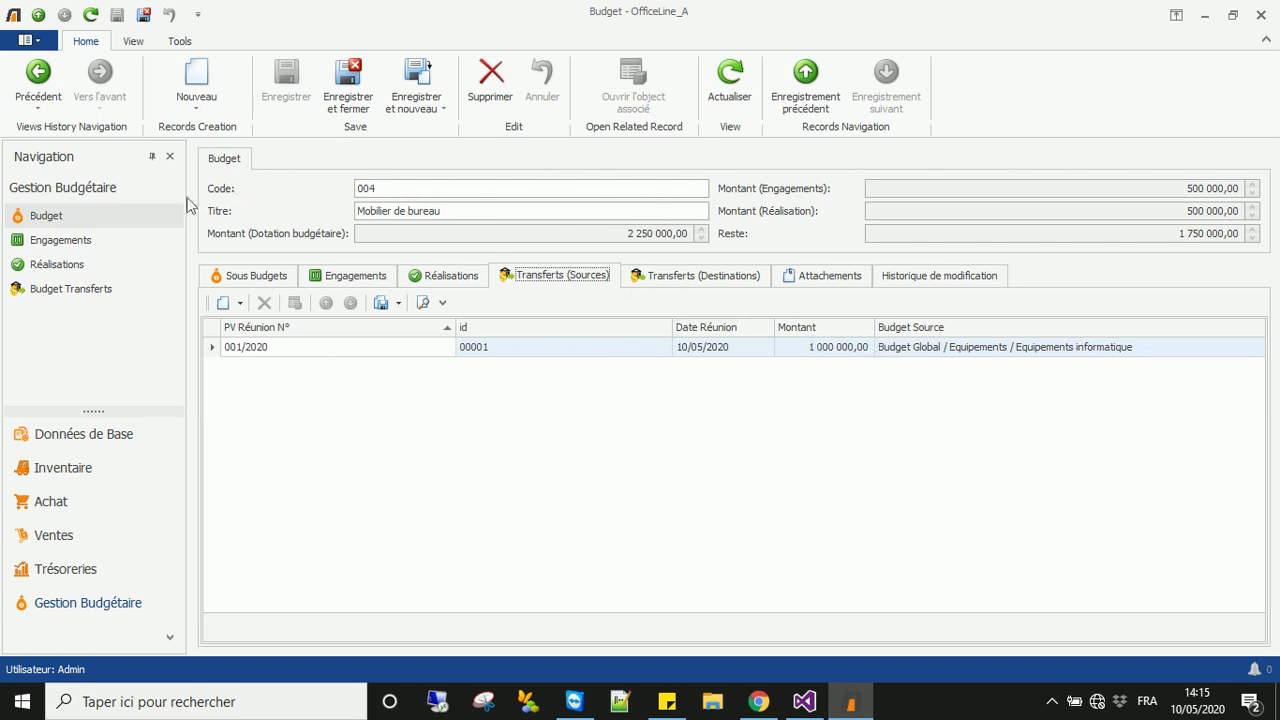
Open budget transfer 001/2020 and cancel its validation.
left_click(98, 291)
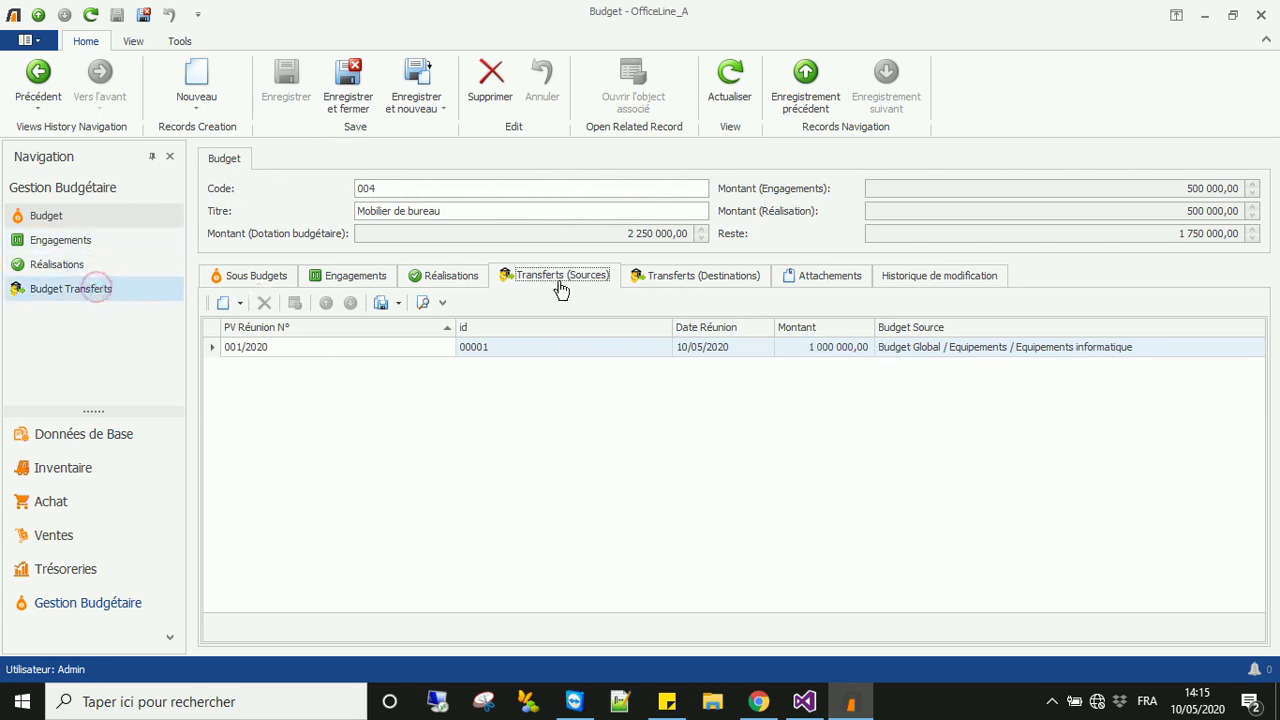
double_click(574, 172)
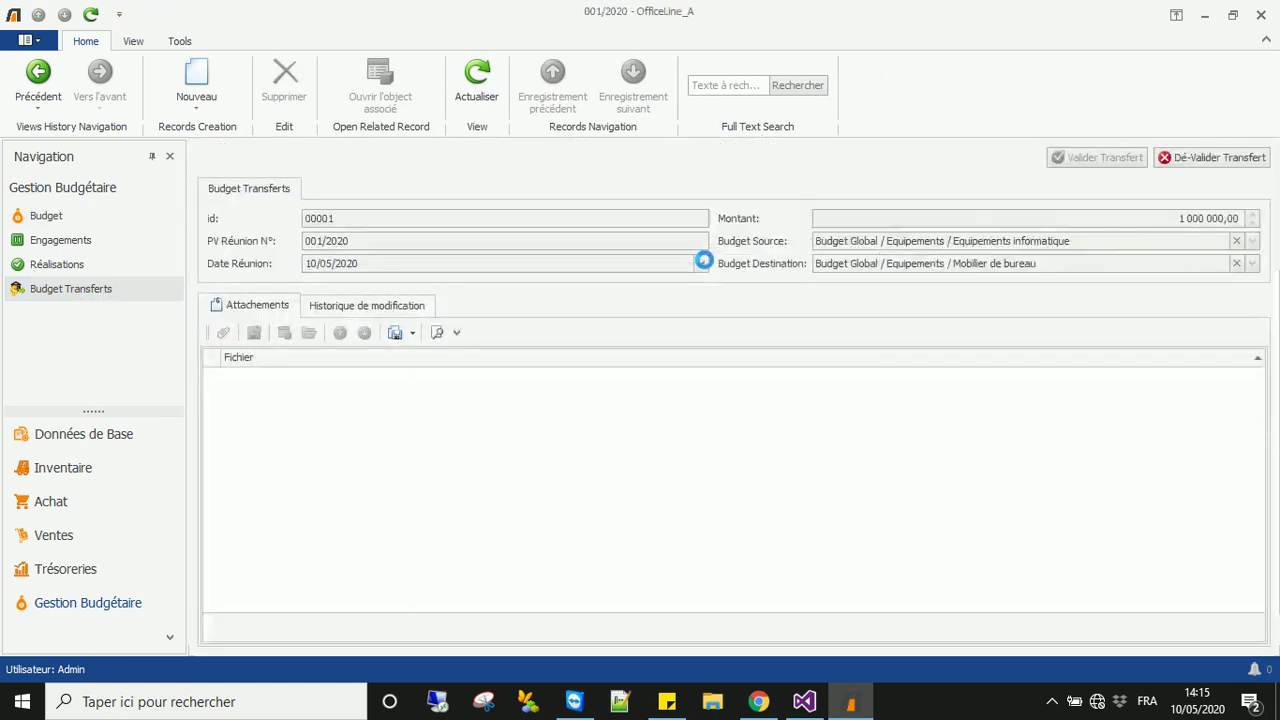
left_click(1226, 162)
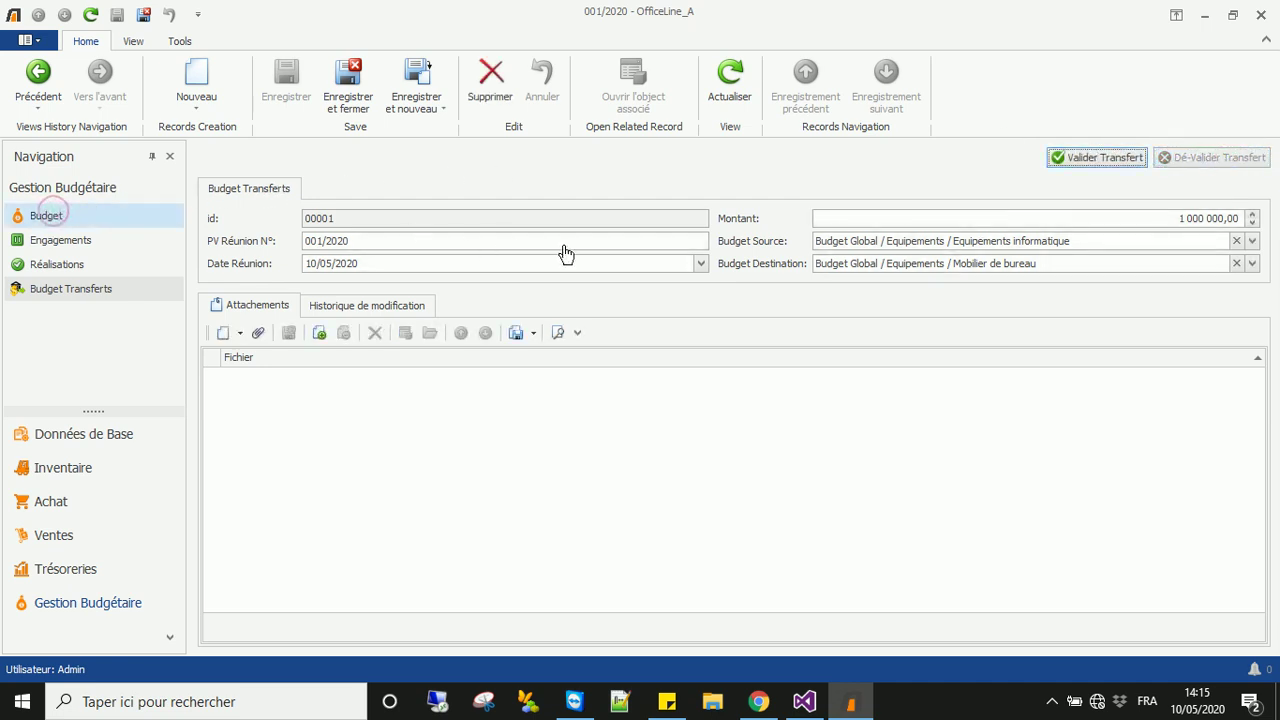
Check the allocated amount of the Equipements informatique budget after the transfer's de-validation.
left_click(214, 183)
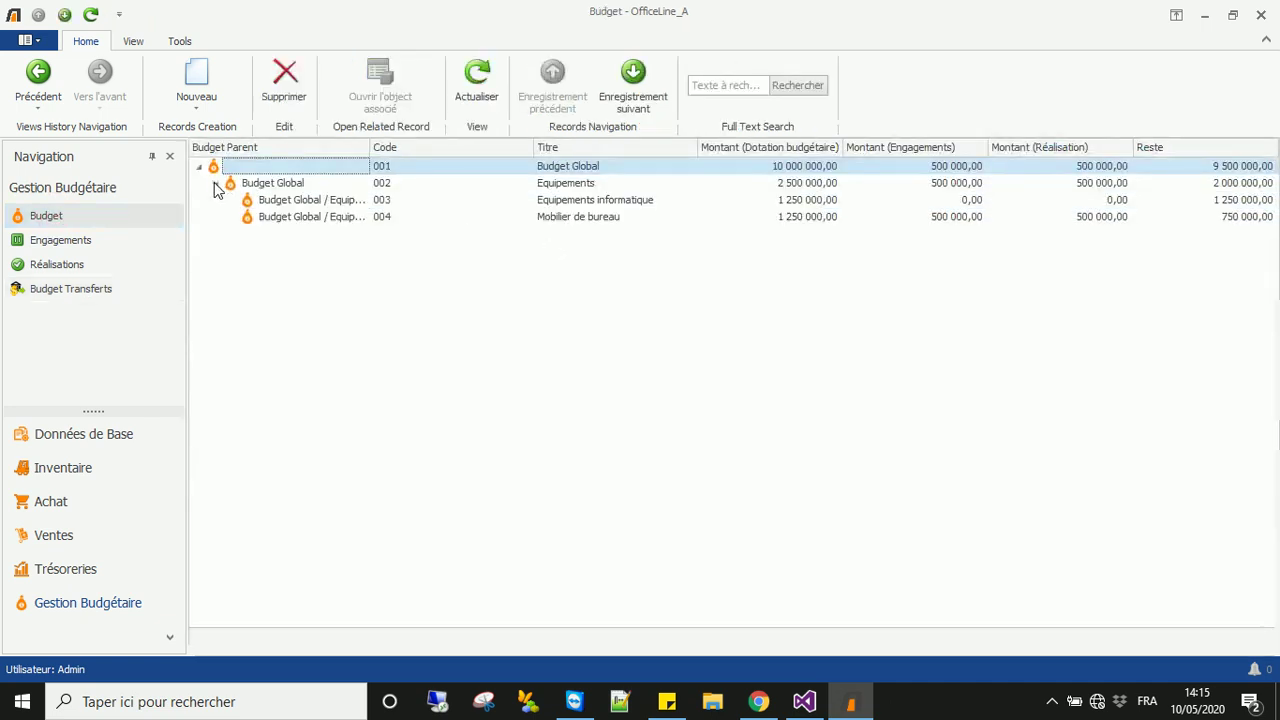
left_click(803, 200)
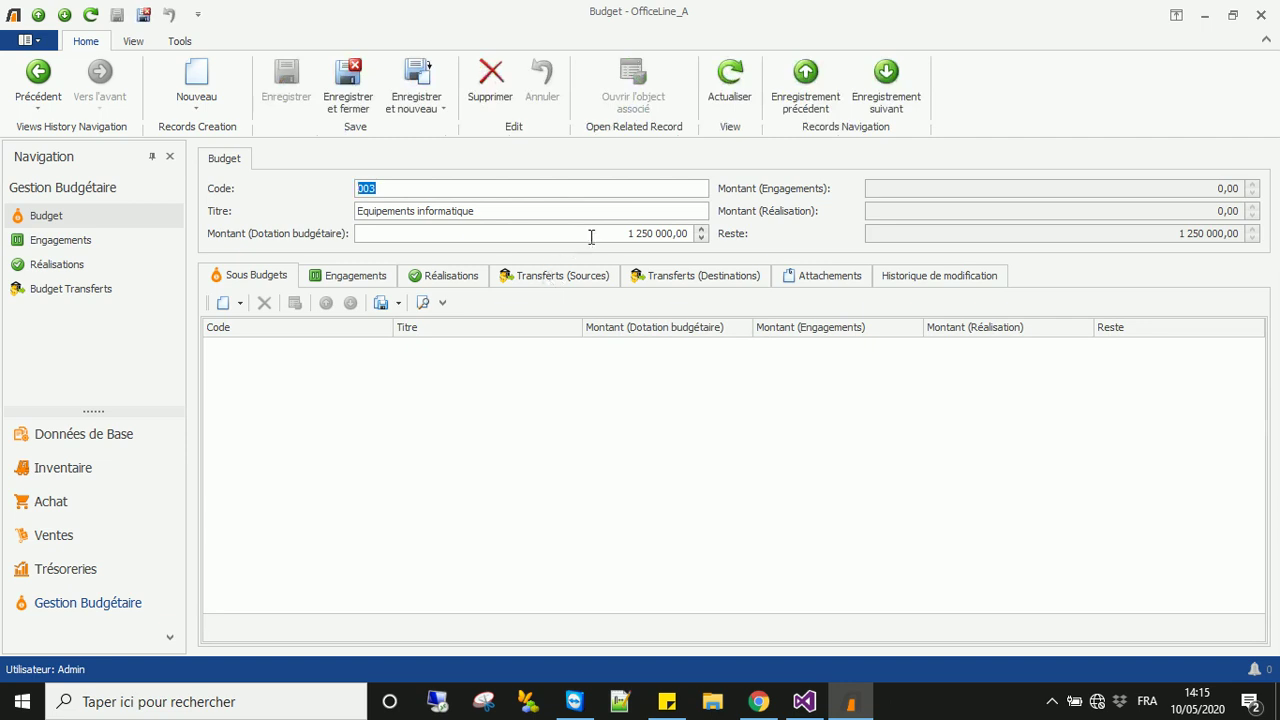
left_click(594, 234)
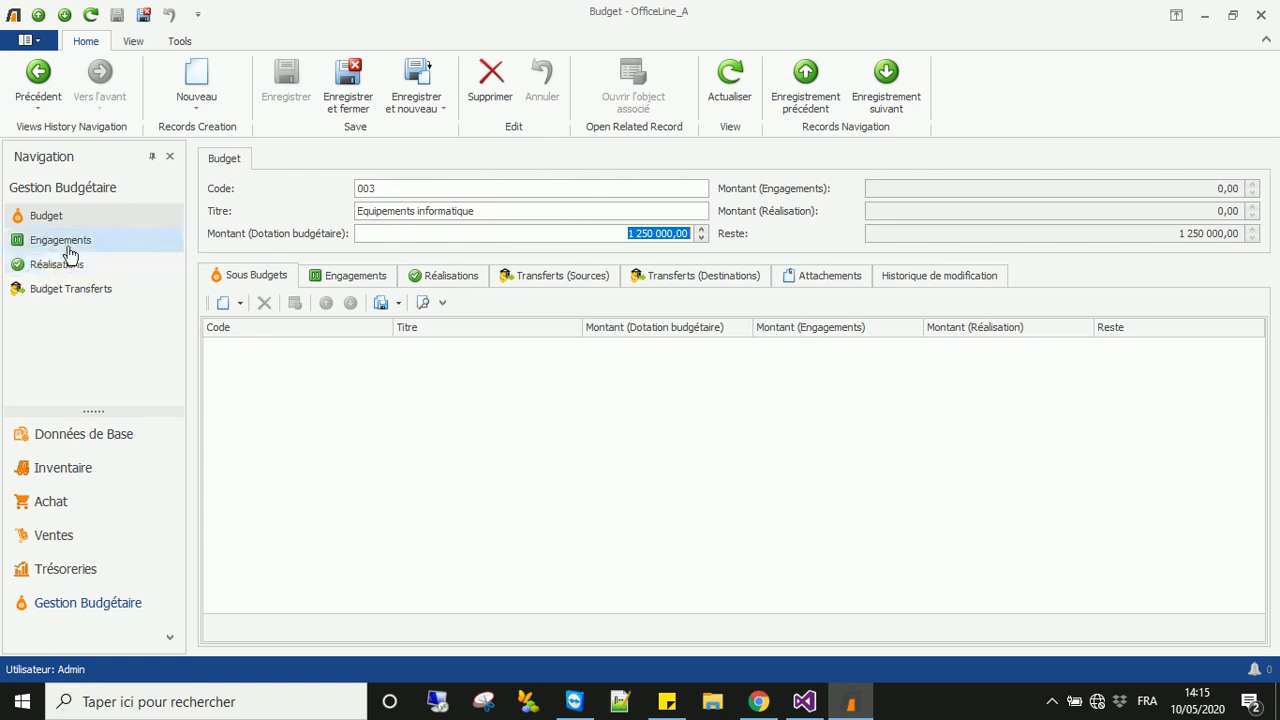
Check the allocated amount of the Mobilier de bureau budget after the transfer's de-validation.
left_click(77, 216)
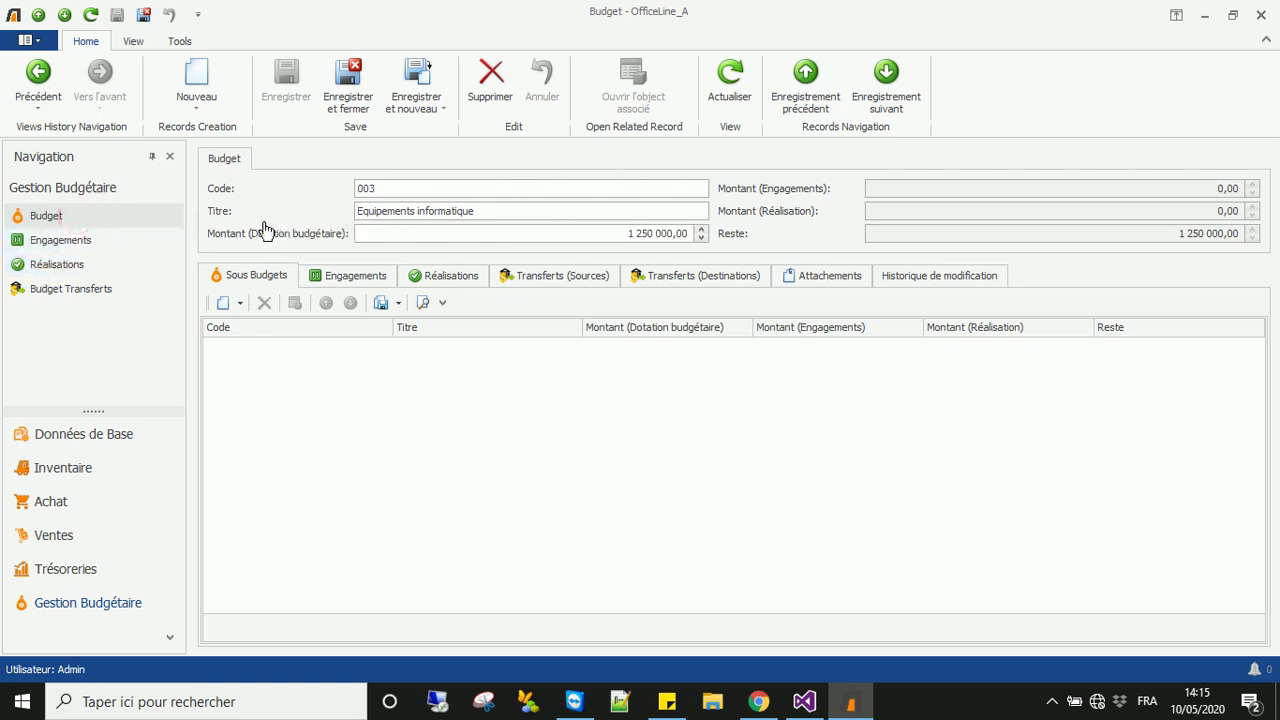
left_click(216, 184)
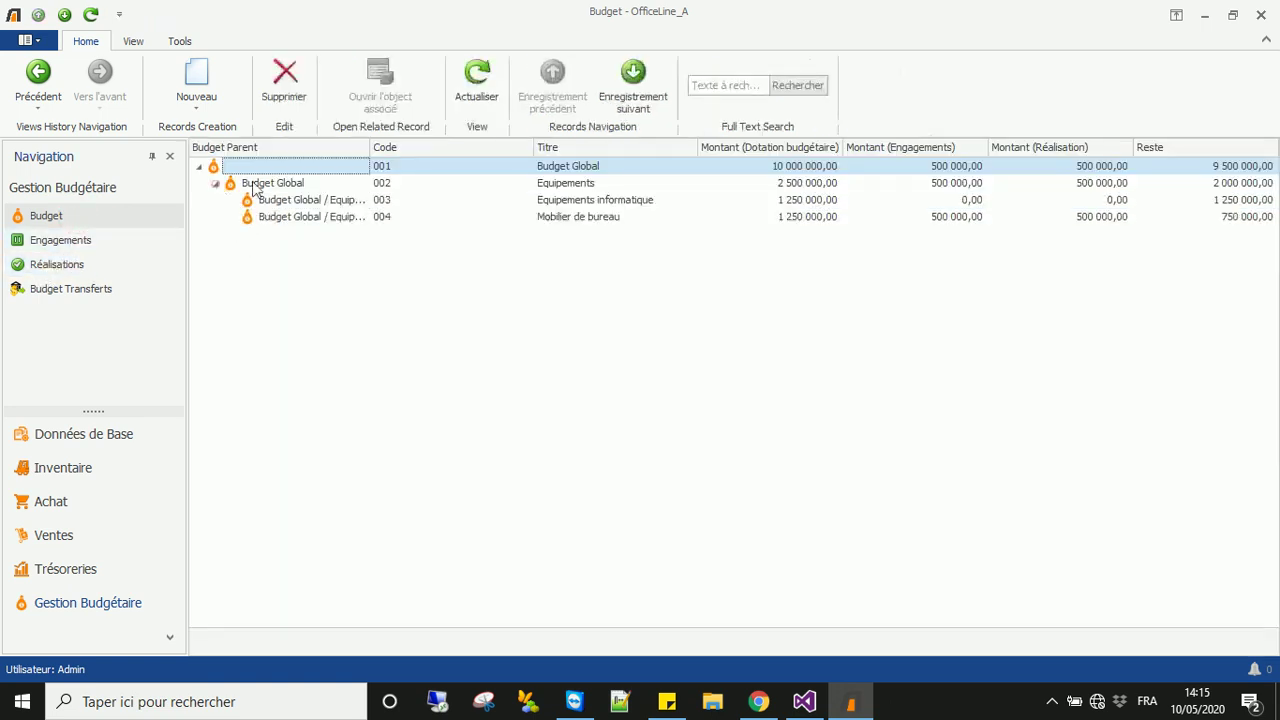
double_click(574, 221)
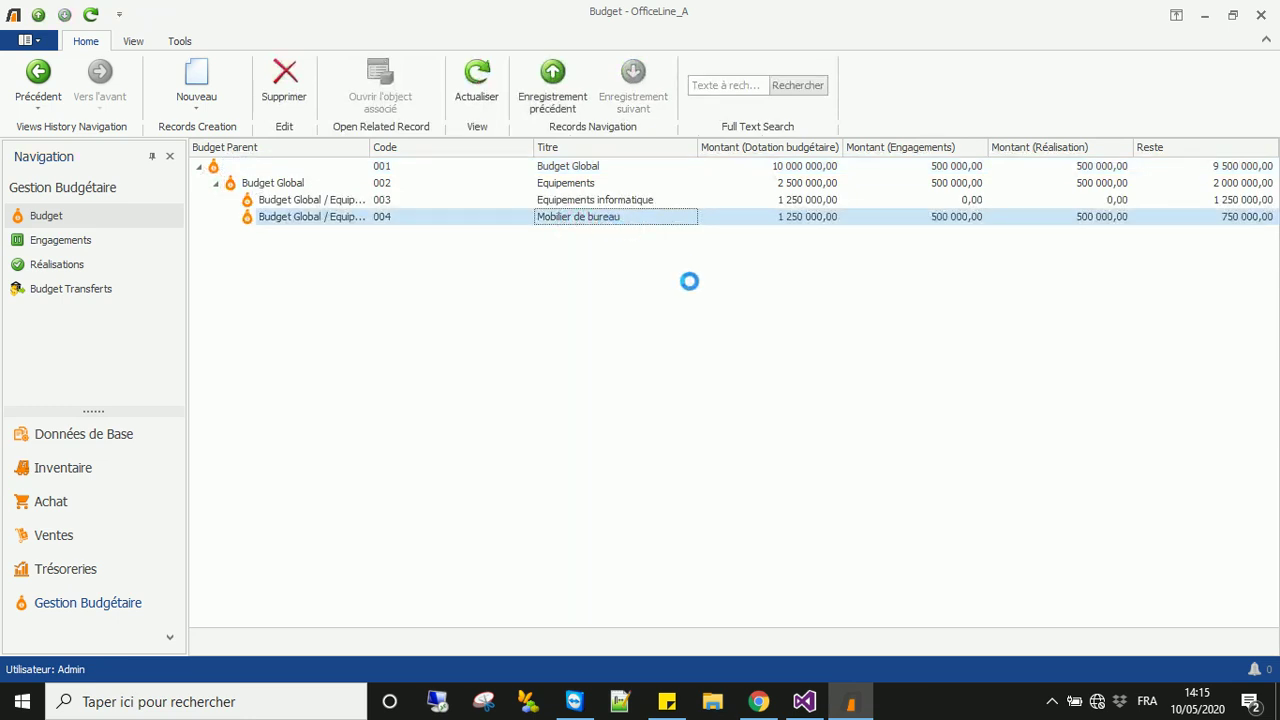
left_click(590, 237)
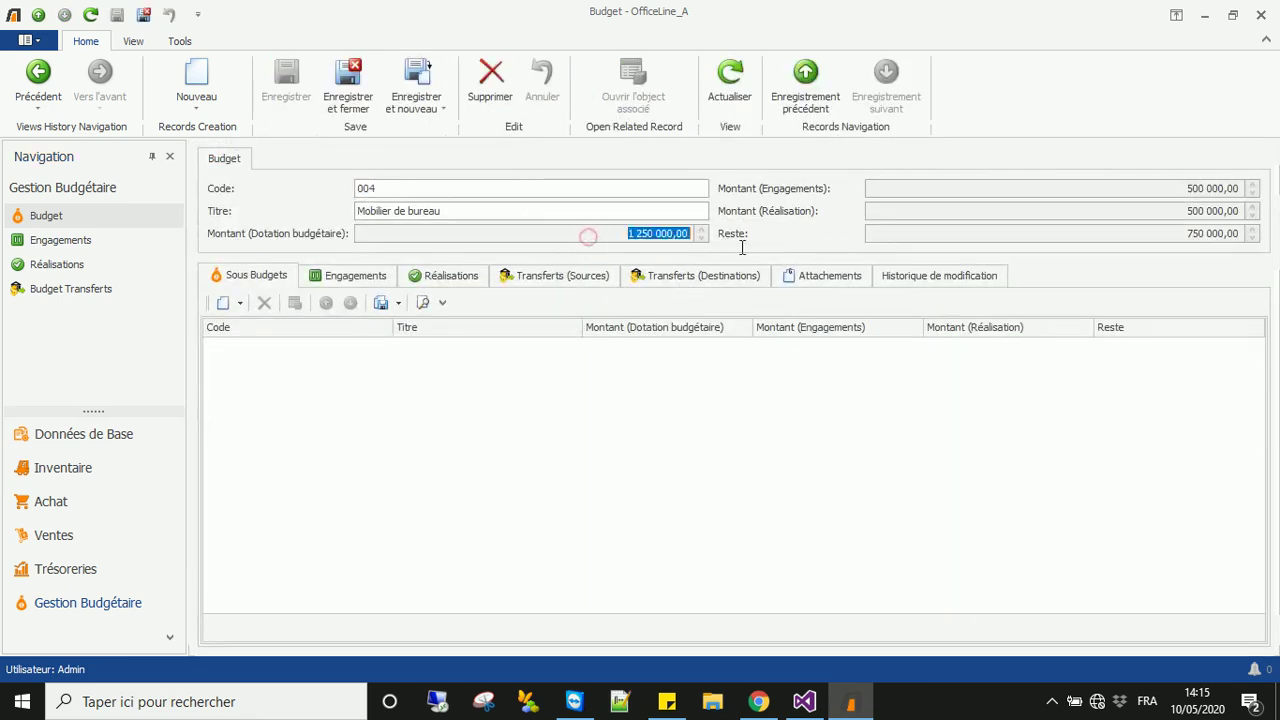
left_click(677, 240)
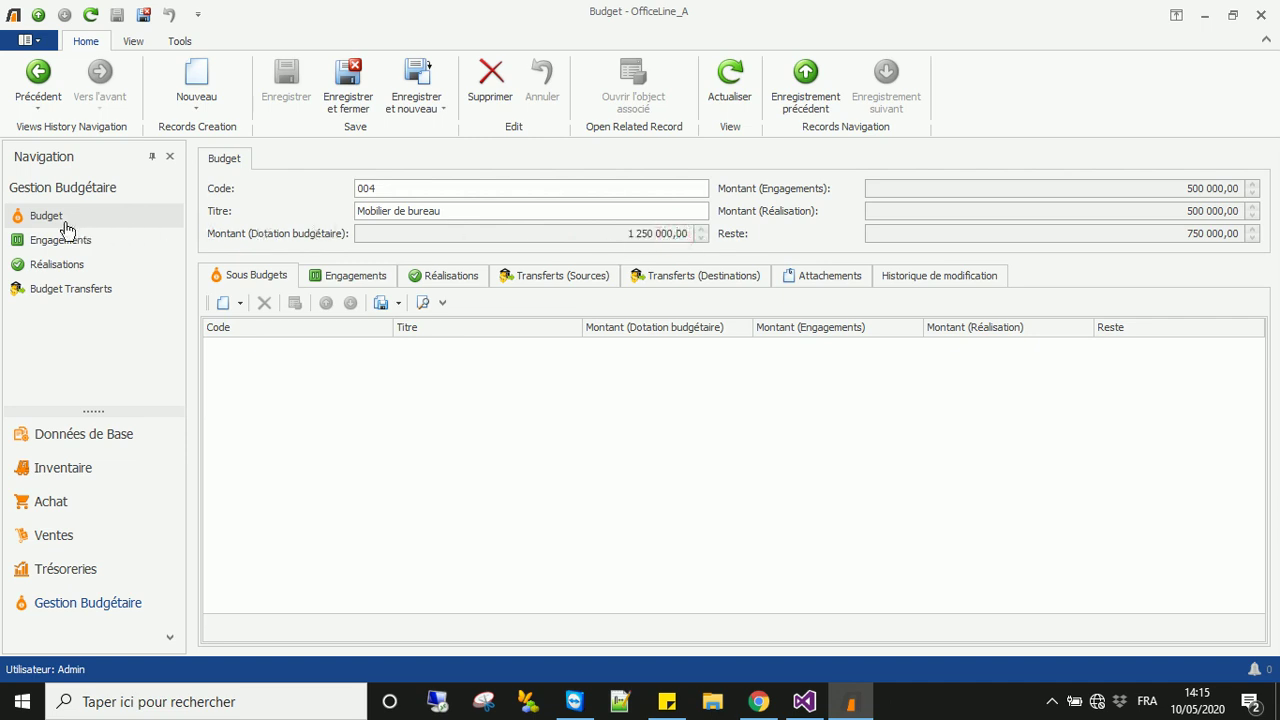
left_click(57, 289)
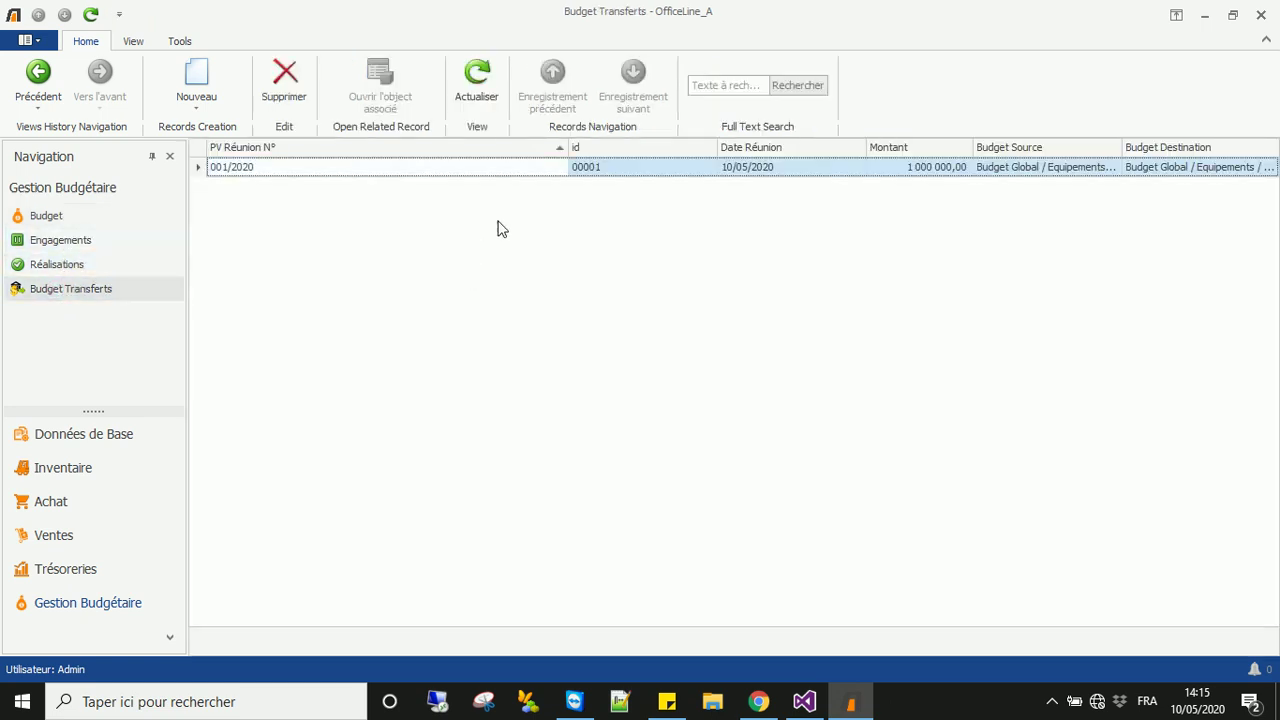
double_click(533, 167)
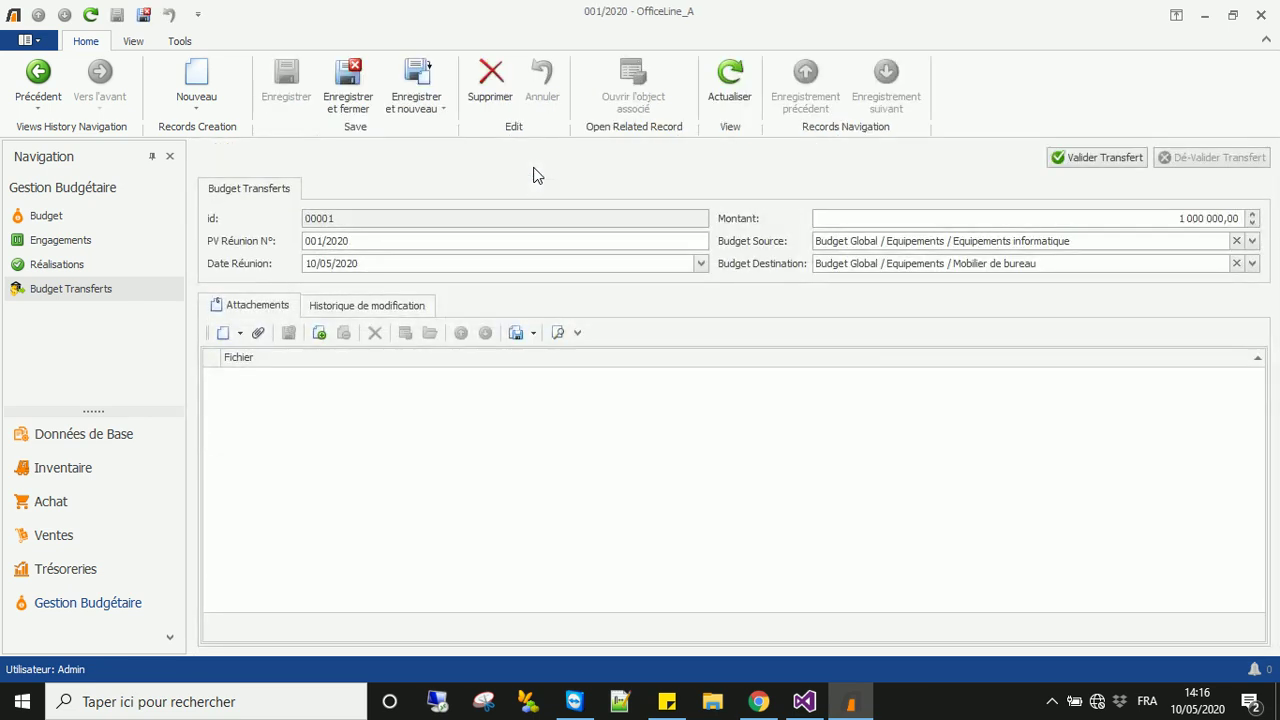
left_click(1190, 217)
type("000")
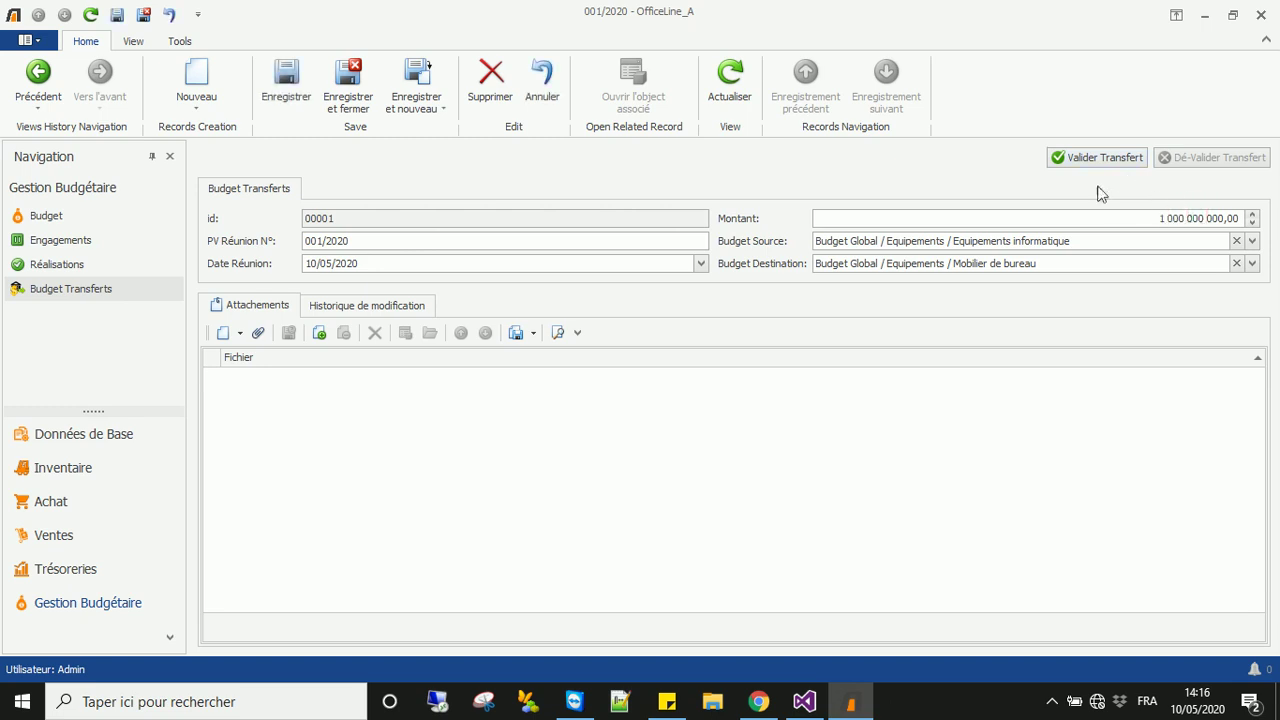
left_click(1093, 160)
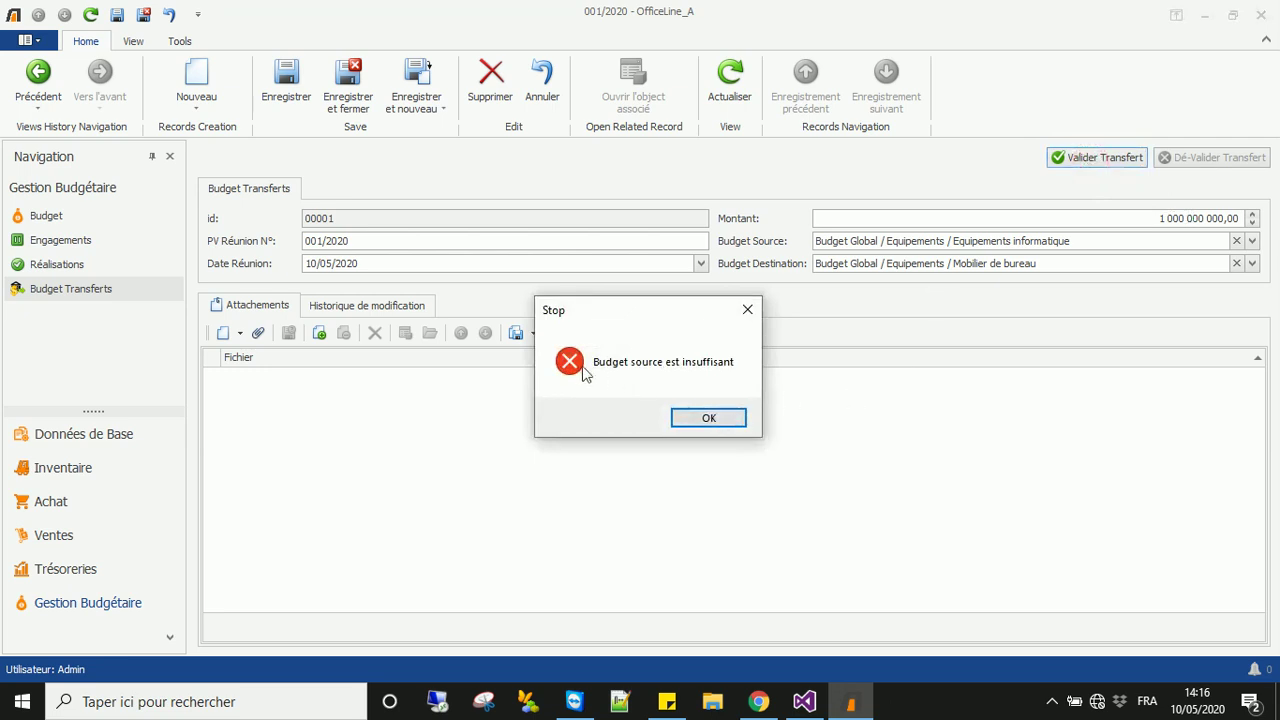
left_click(701, 420)
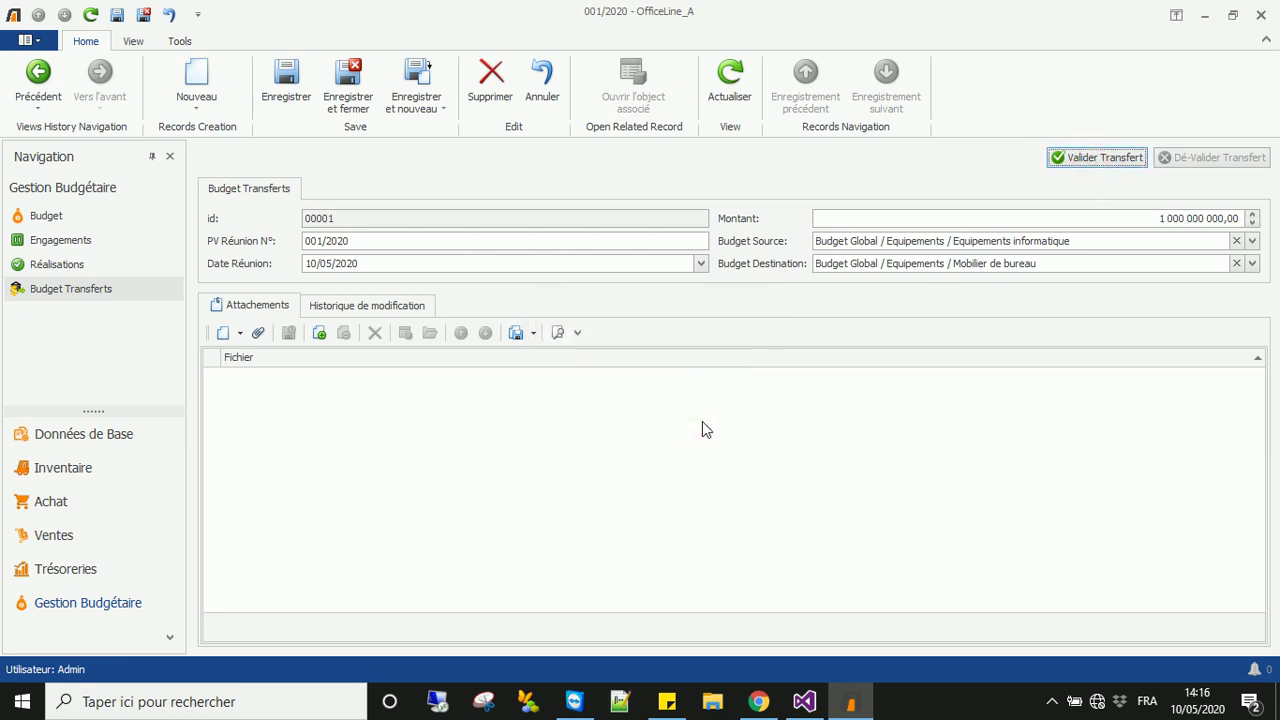
Attach the Matlab-2018a-Download-Link Word document modified 18/03/2020 13:15 from Téléchargements to transfer 001/2020 and save the record.
left_click(256, 334)
left_click(256, 334)
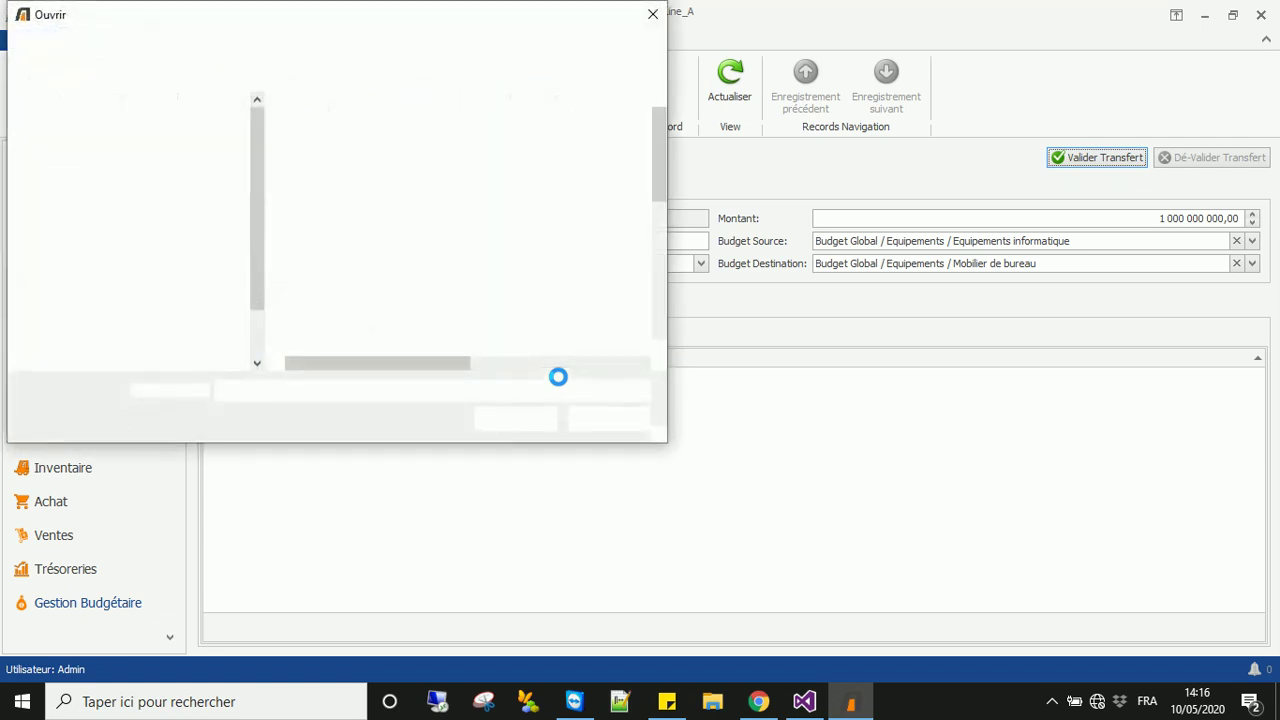
scroll(63, 177, "down", 3)
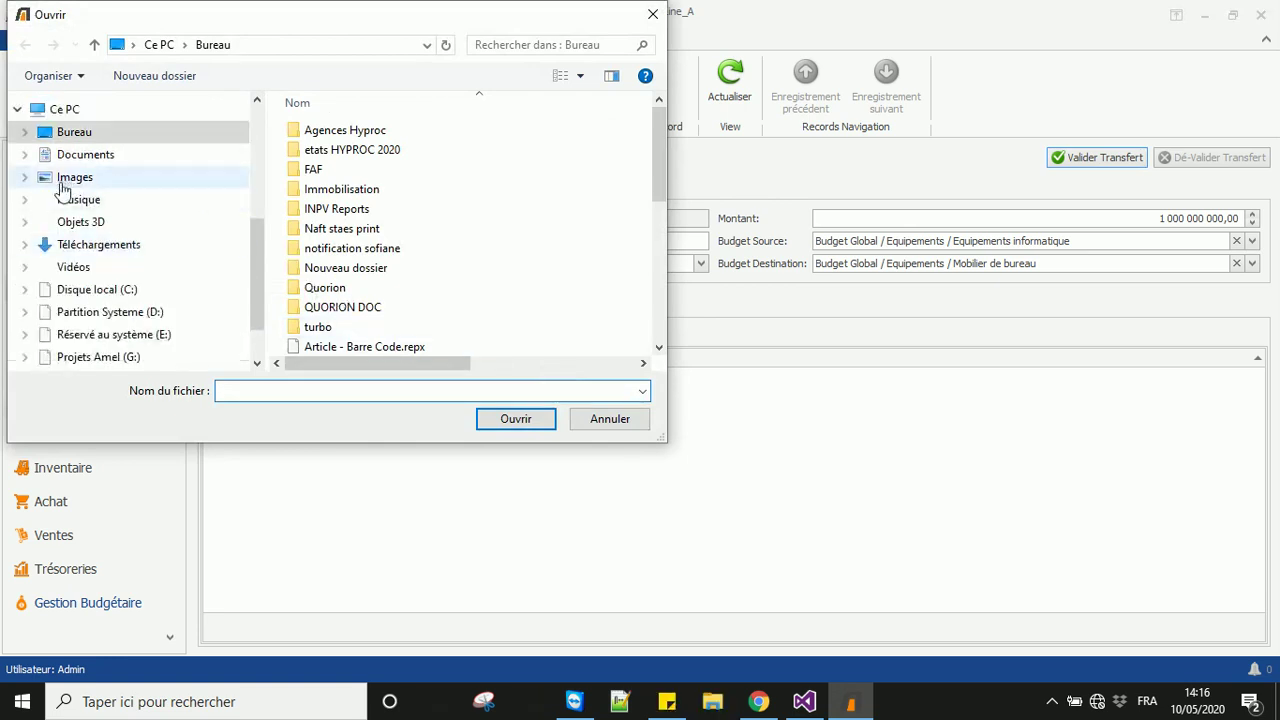
left_click(80, 250)
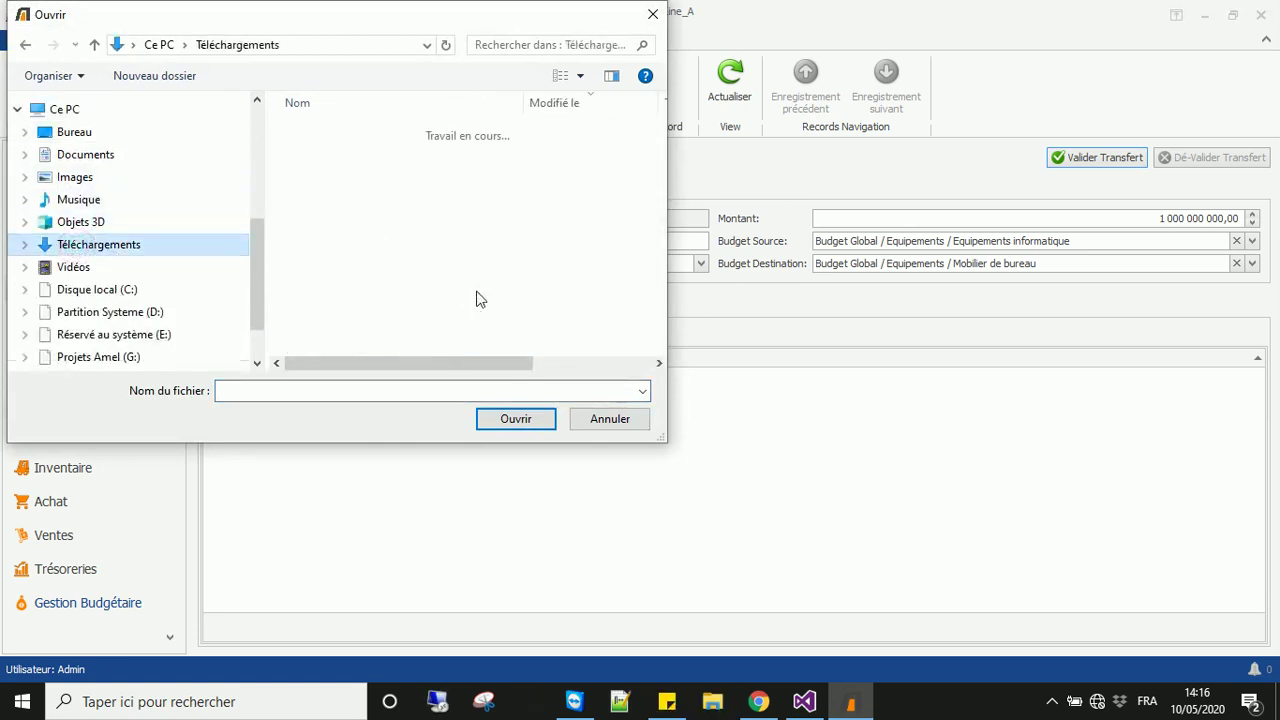
scroll(478, 301, "down", 5)
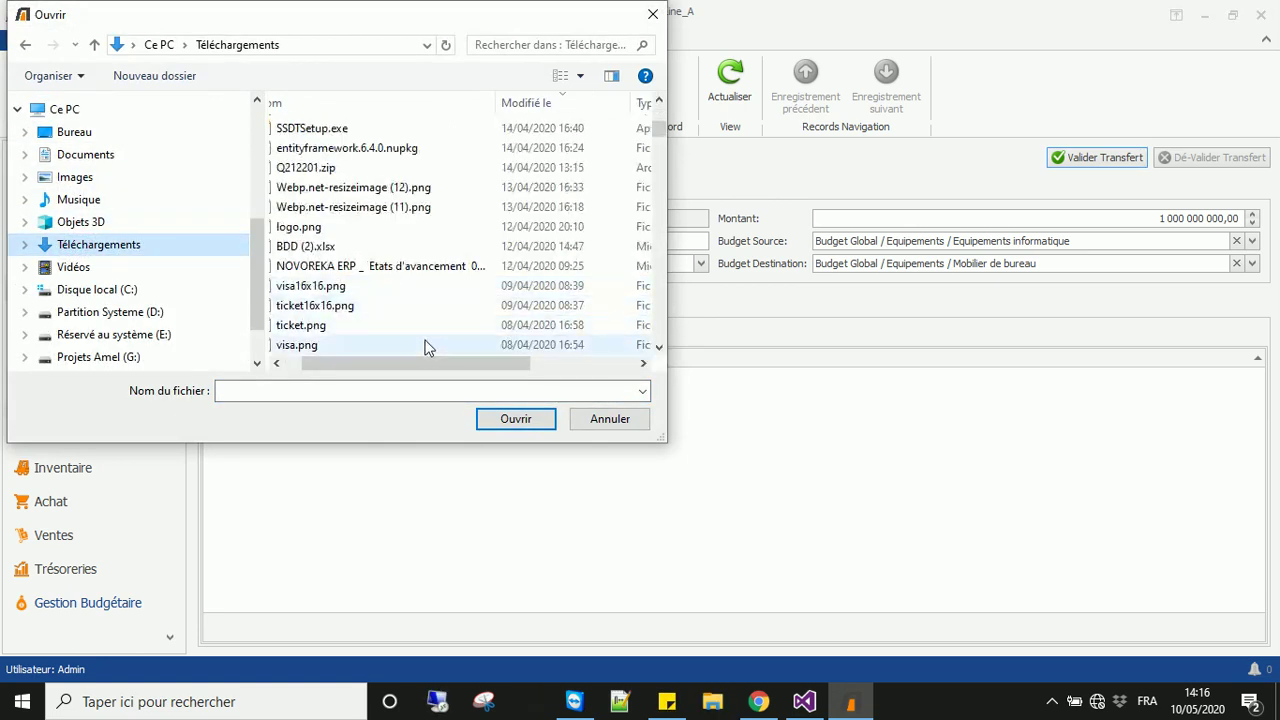
left_click_drag(423, 363, 357, 363)
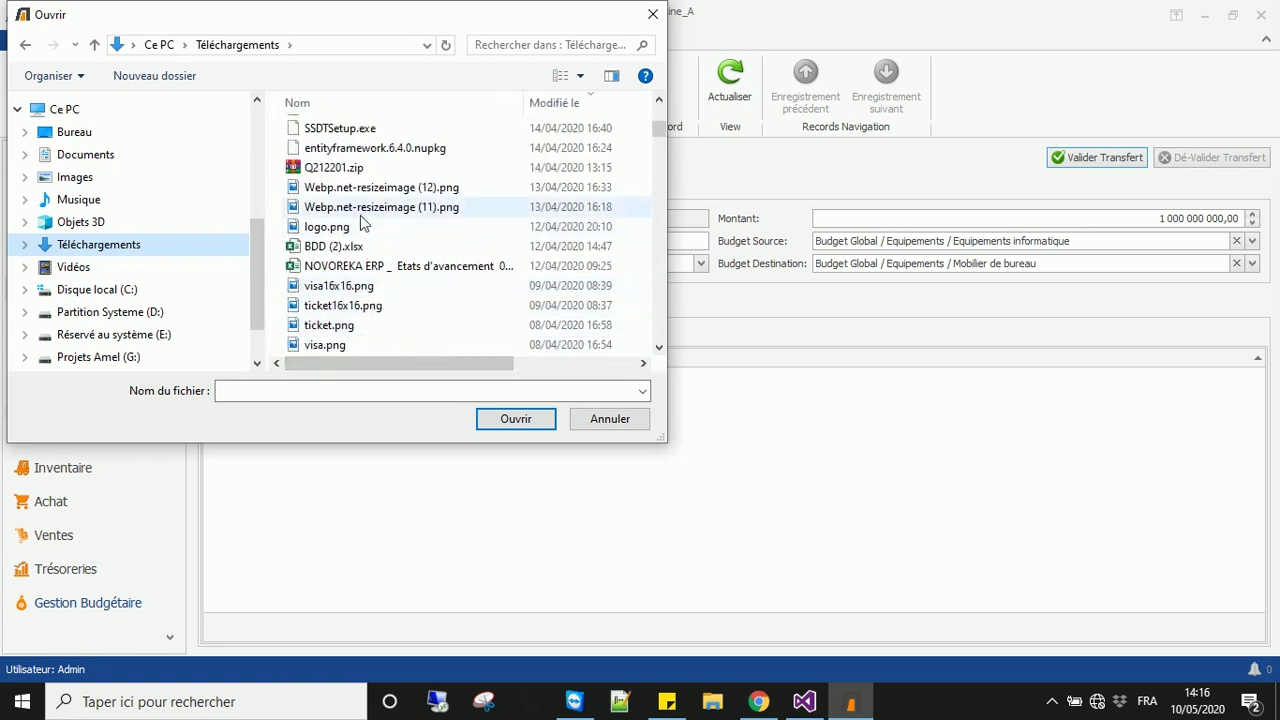
scroll(355, 215, "down", 7)
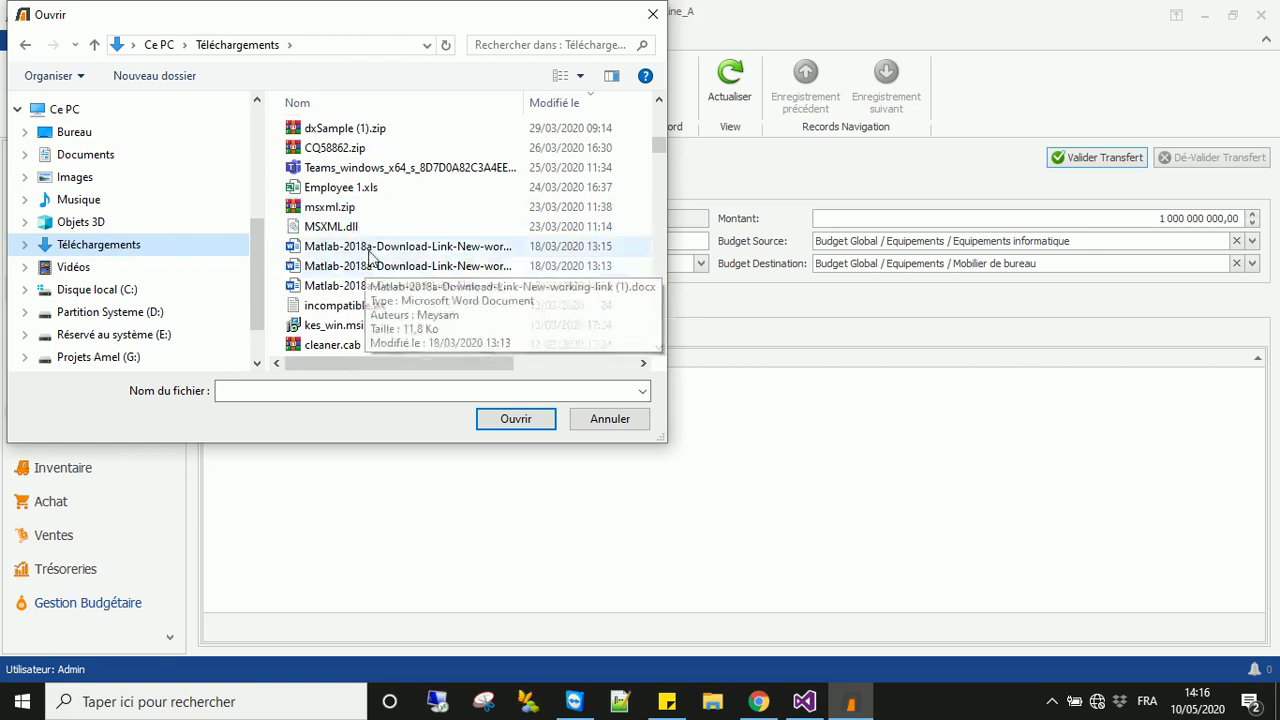
left_click(371, 248)
left_click(516, 418)
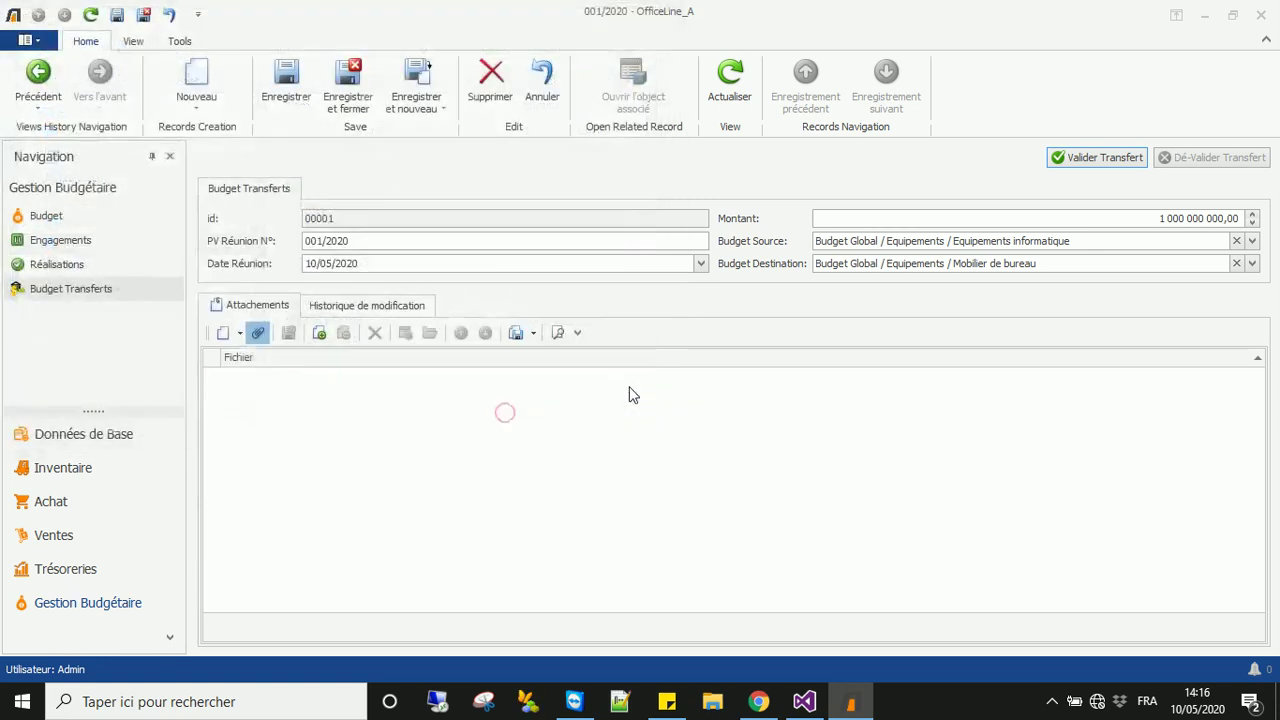
left_click(287, 88)
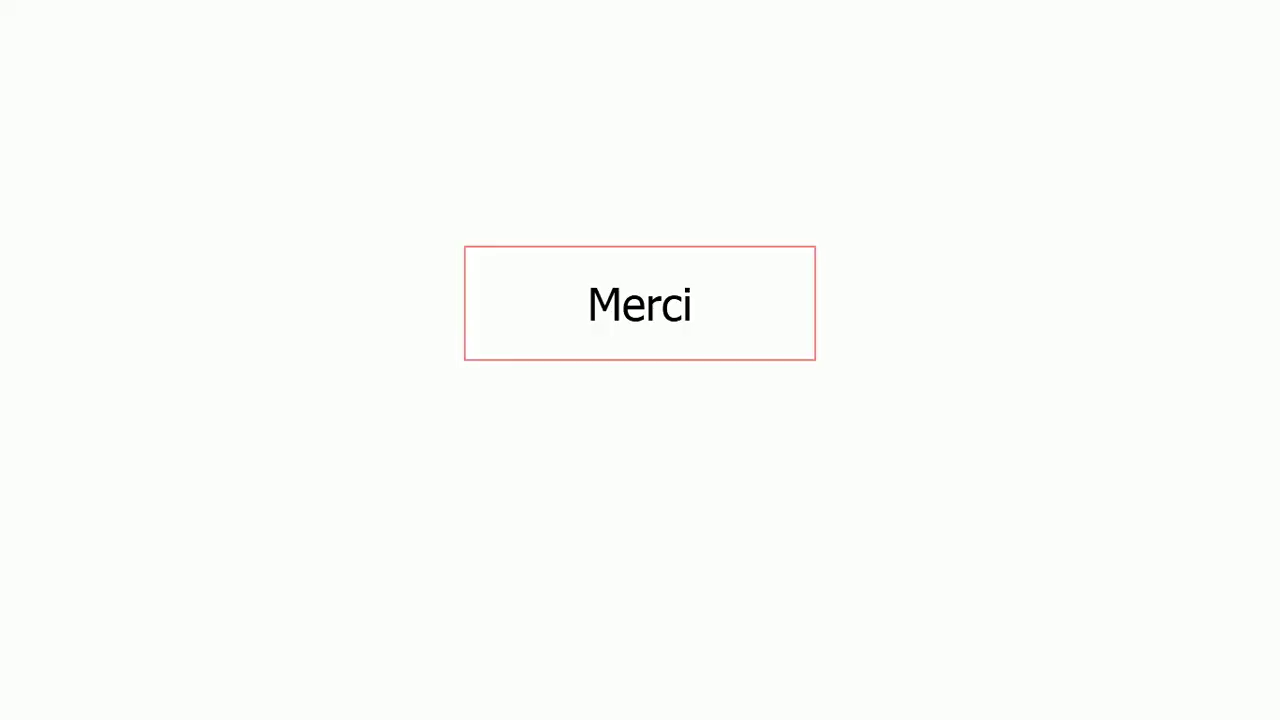